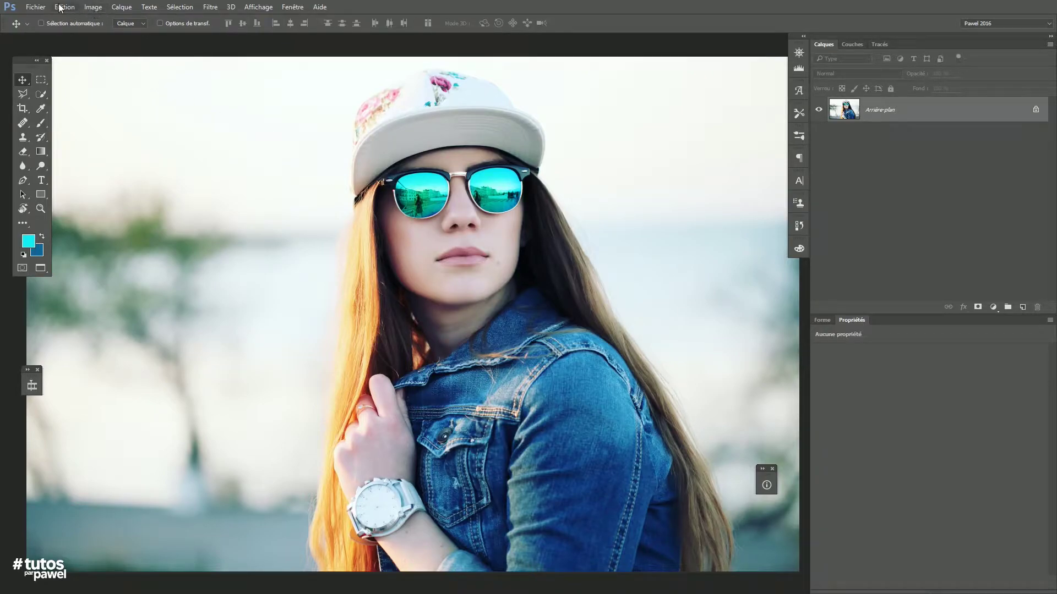
# View the open palm-tree beach photo shutterstock_135074201.jpg and return to the sunglasses portrait reflet lunettes.psd.
pyautogui.click(292, 7)
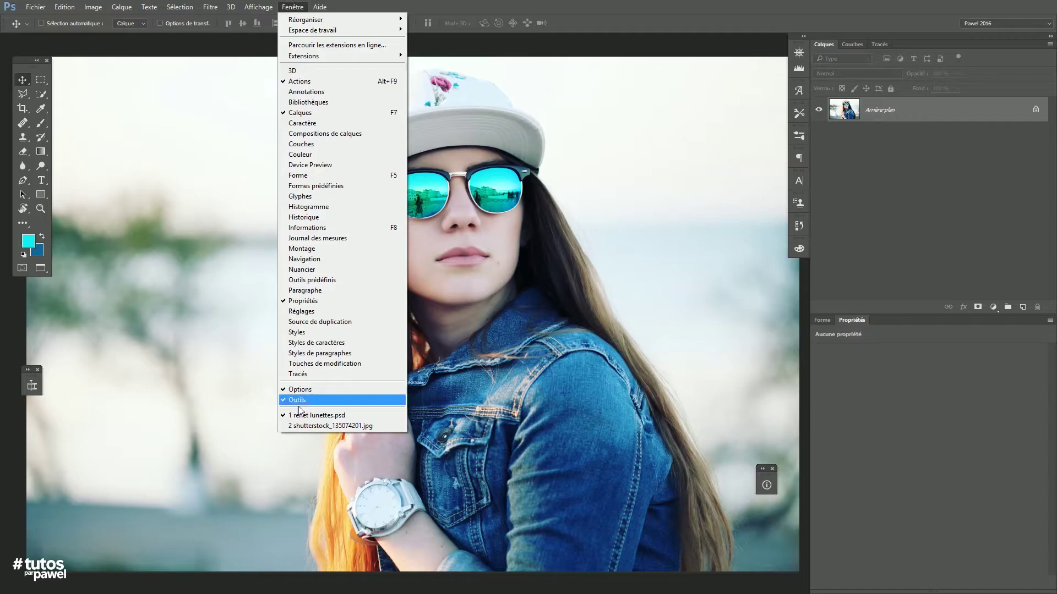
pyautogui.click(306, 428)
pyautogui.moveTo(585, 339); pyautogui.dragTo(475, 325)
pyautogui.click(292, 7)
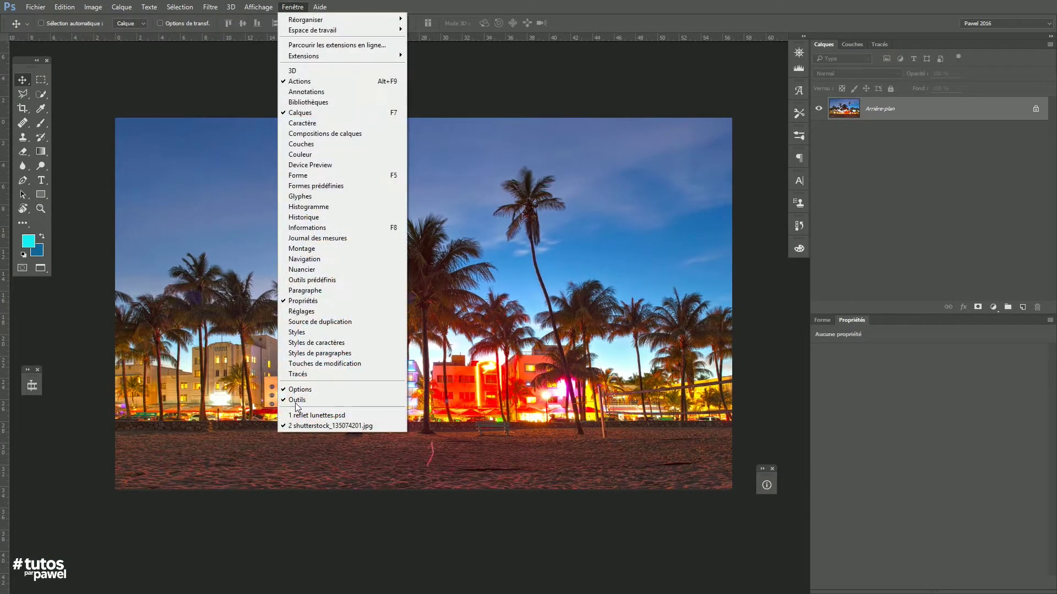
pyautogui.click(309, 424)
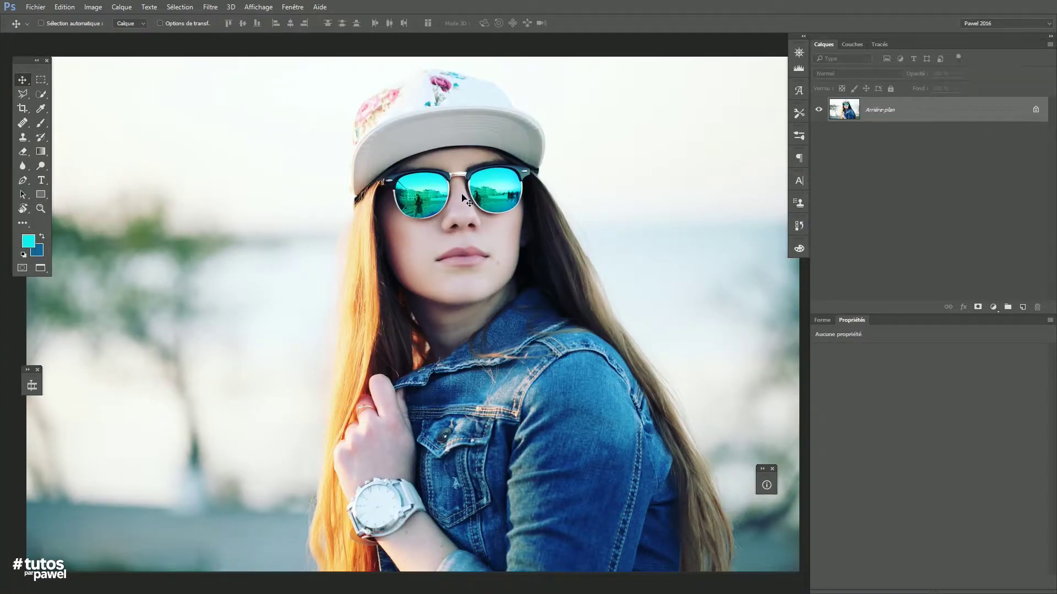
# Select both mirrored sunglass lenses with the Quick Selection tool and examine the selection's edge closely on the left lens.
pyautogui.keyDown('ctrl'); pyautogui.click(434, 201); pyautogui.keyUp('ctrl')
pyautogui.keyDown('ctrl'); pyautogui.click(434, 201); pyautogui.keyUp('ctrl')
pyautogui.moveTo(433, 202); pyautogui.dragTo(447, 295)
pyautogui.keyDown('ctrl'); pyautogui.click(402, 286); pyautogui.keyUp('ctrl')
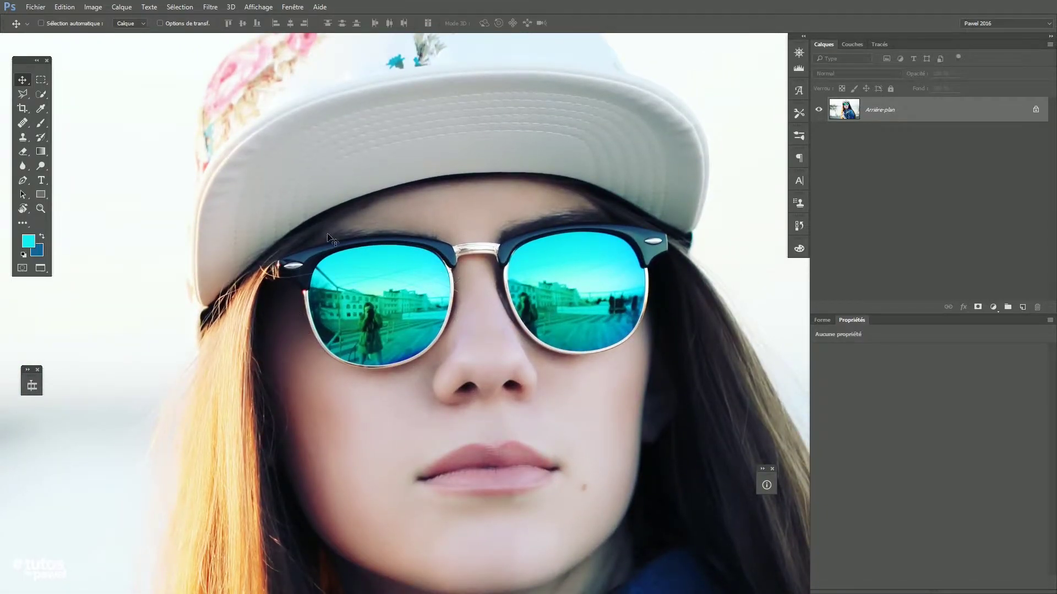
pyautogui.click(38, 95)
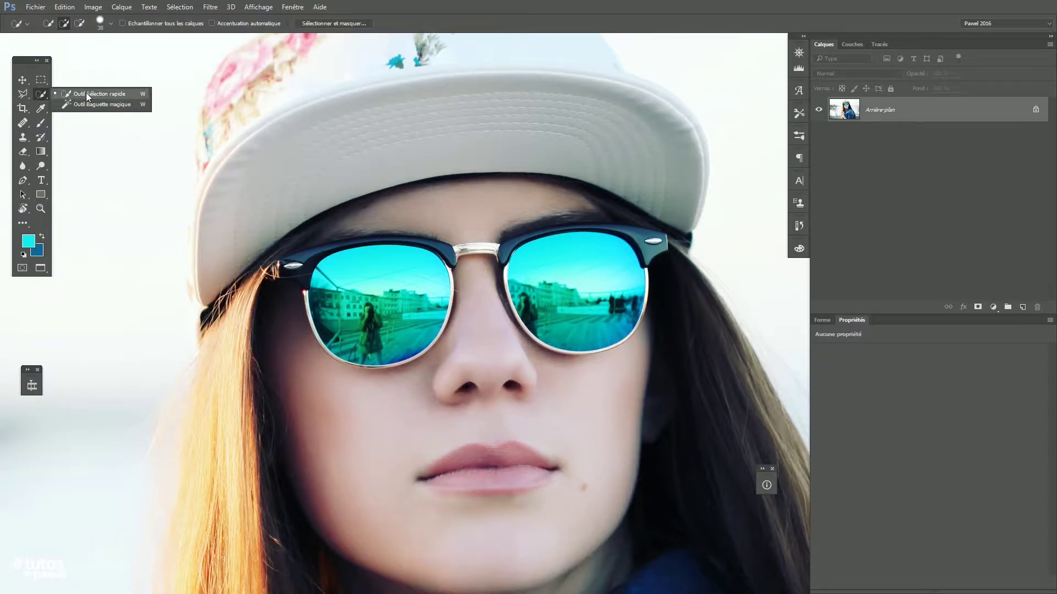
pyautogui.click(107, 94)
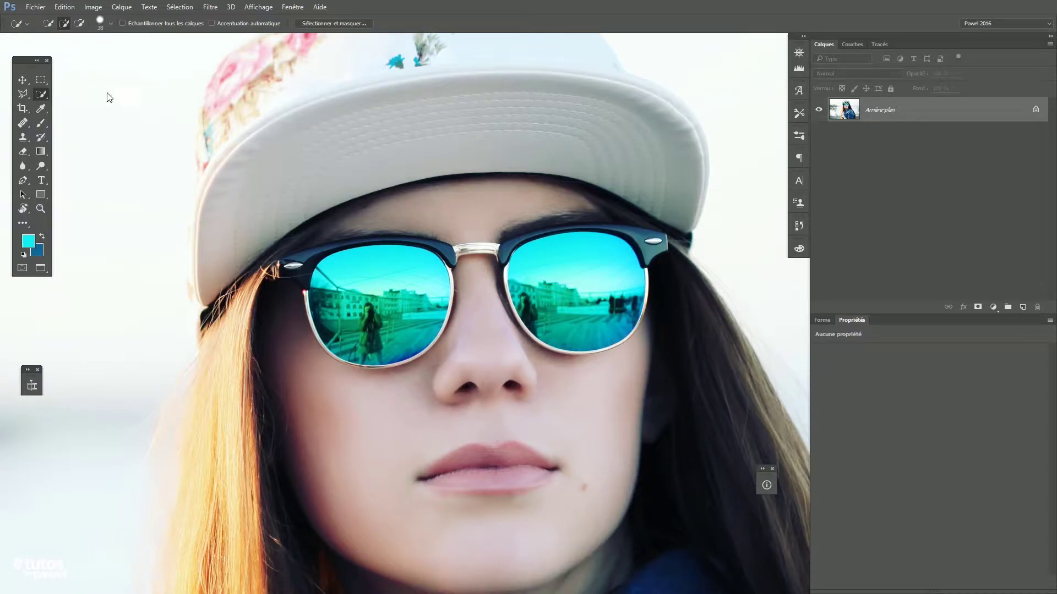
pyautogui.moveTo(346, 292)
pyautogui.mouseDown()
pyautogui.moveTo(376, 271)
pyautogui.moveTo(339, 281)
pyautogui.moveTo(335, 305)
pyautogui.moveTo(348, 320)
pyautogui.moveTo(386, 325)
pyautogui.mouseUp()
pyautogui.moveTo(585, 267)
pyautogui.mouseDown()
pyautogui.moveTo(559, 265)
pyautogui.moveTo(550, 298)
pyautogui.moveTo(560, 310)
pyautogui.moveTo(535, 305)
pyautogui.moveTo(601, 328)
pyautogui.moveTo(601, 300)
pyautogui.moveTo(570, 295)
pyautogui.mouseUp()
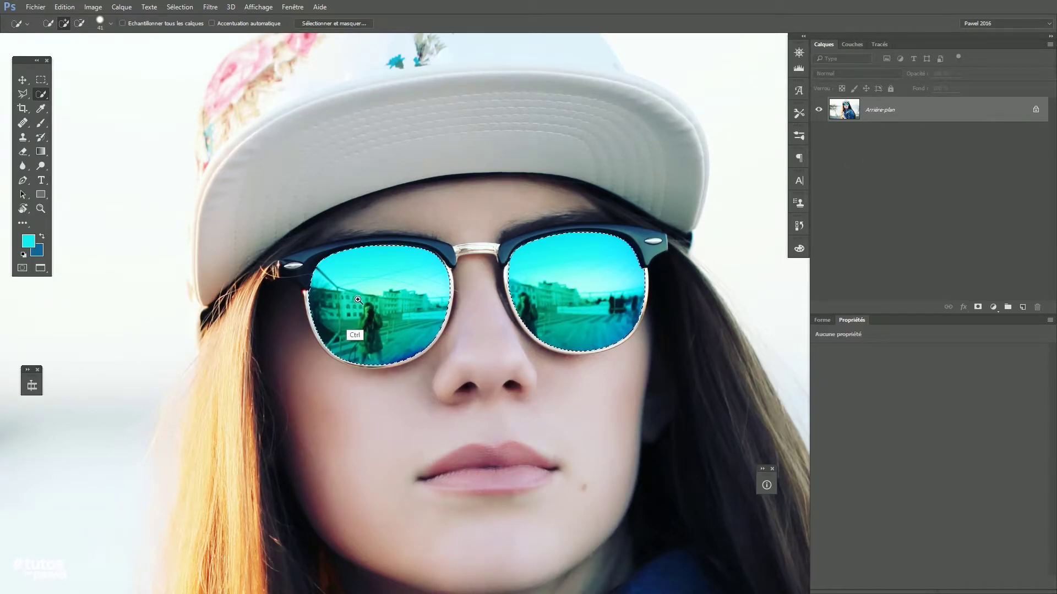
pyautogui.scroll(5, 367, 320)
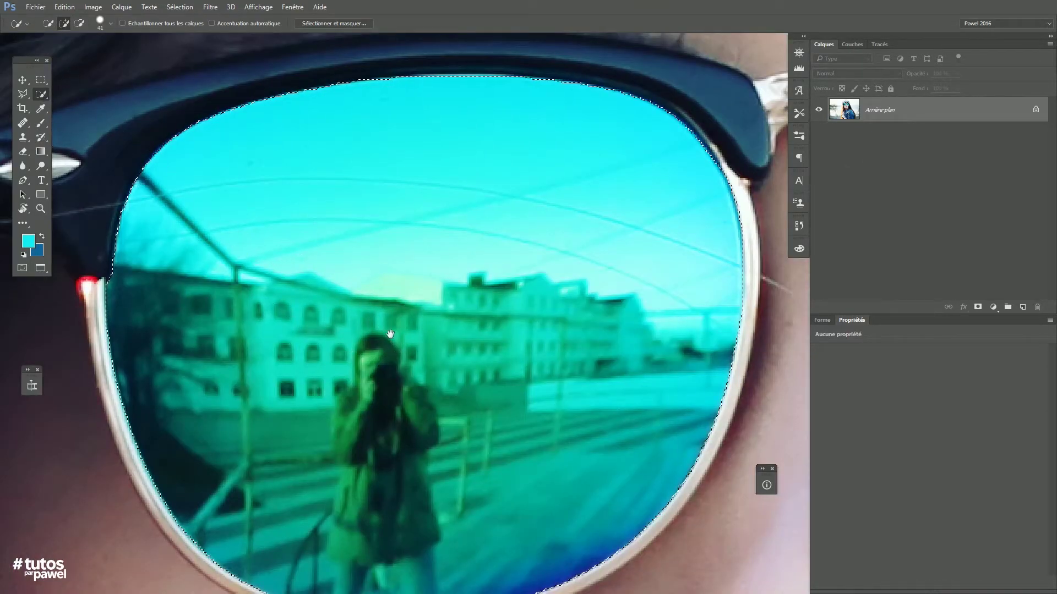
pyautogui.moveTo(423, 318); pyautogui.dragTo(393, 270)
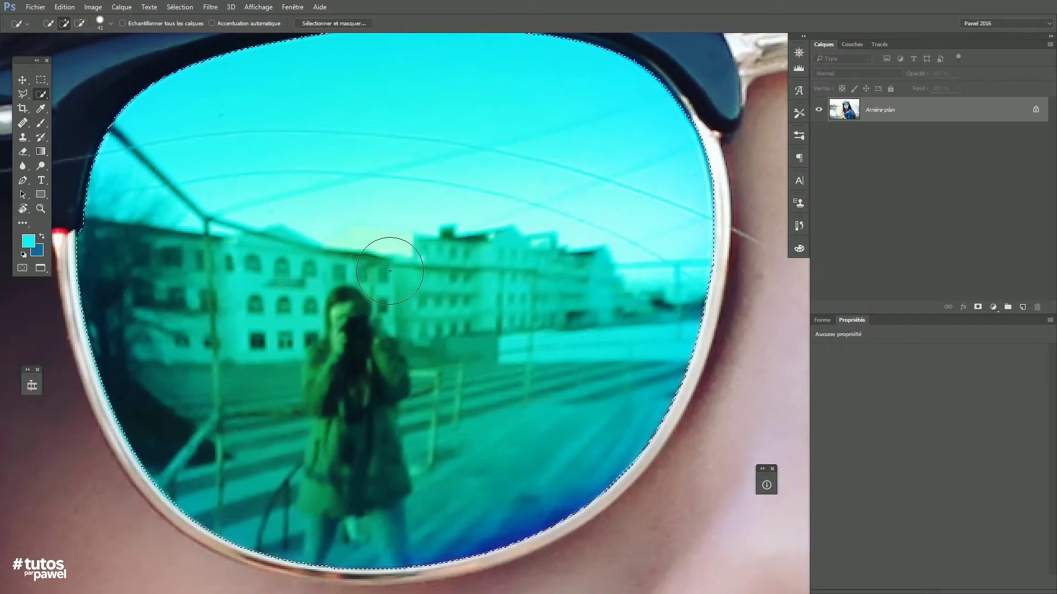
# Save the lens selection as an alpha channel, check its mask, deselect, and return to the RGB composite.
pyautogui.click(854, 44)
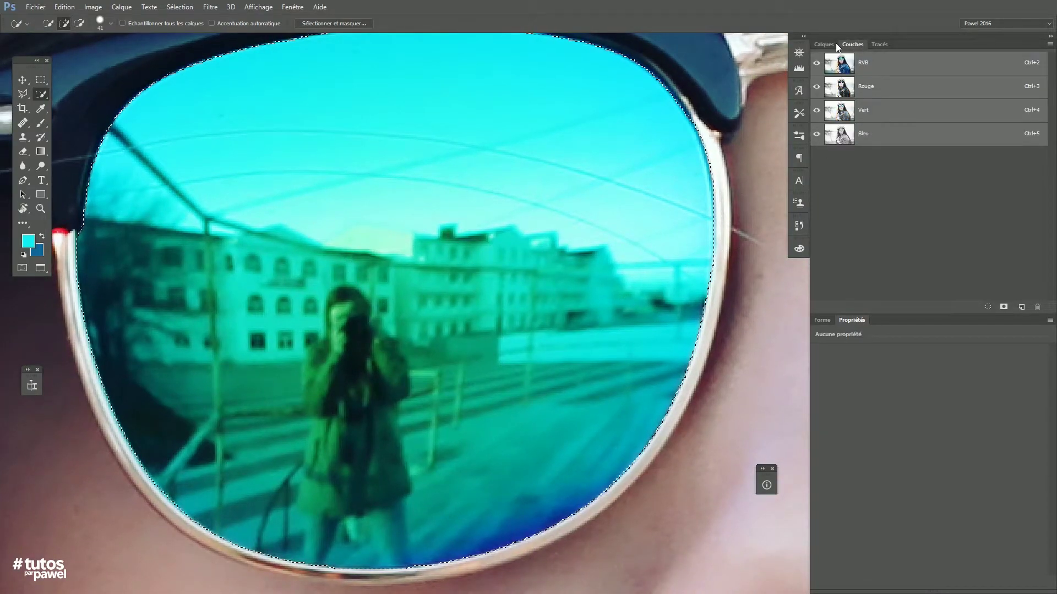
pyautogui.click(1003, 307)
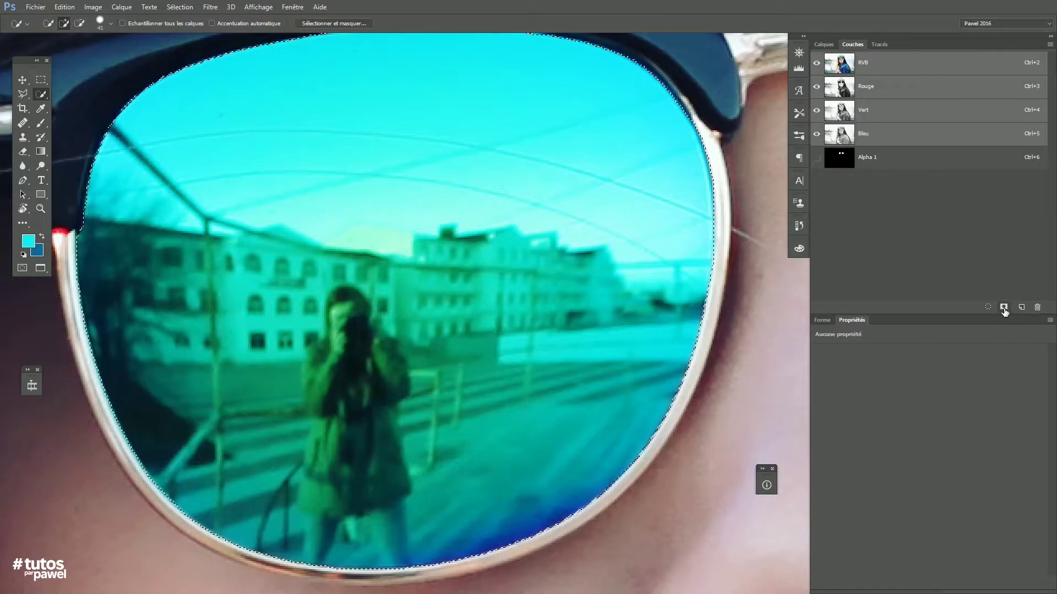
pyautogui.click(842, 160)
pyautogui.keyDown('ctrl'); pyautogui.keyDown('alt'); pyautogui.click(468, 318); pyautogui.keyUp('alt'); pyautogui.keyUp('ctrl')
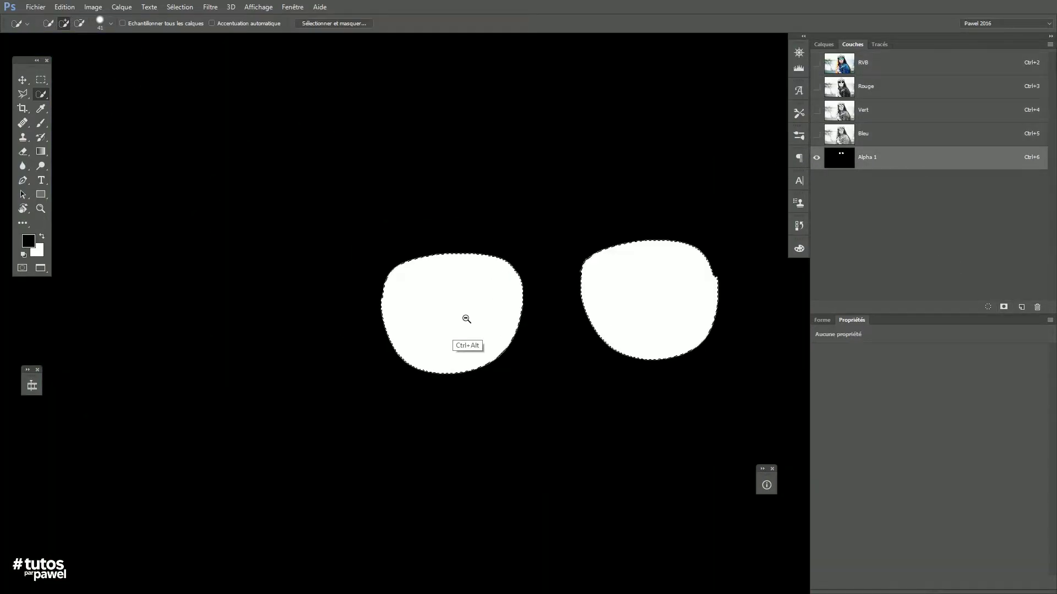
pyautogui.hotkey('ctrl', 'd')
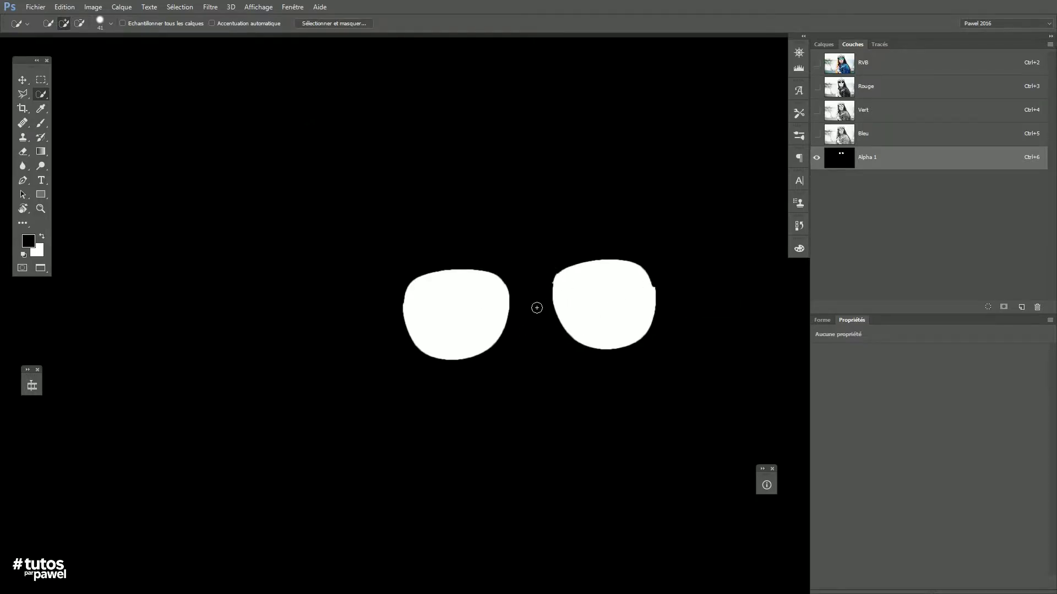
pyautogui.click(846, 65)
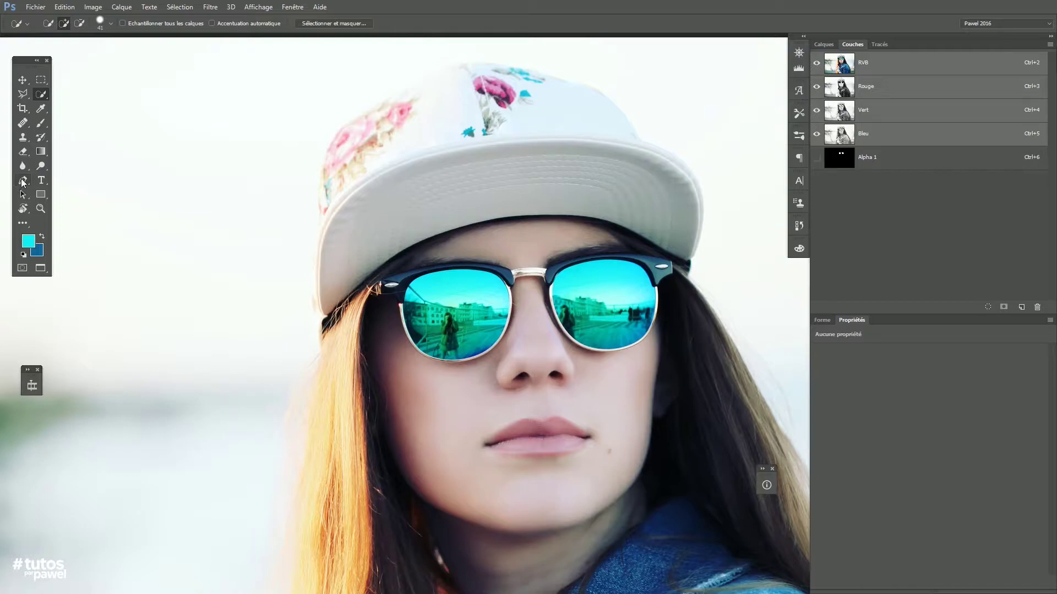
# Start a Pen tool path on the left lens at its upper inner edge, tracing the inner side and the bottom.
pyautogui.click(22, 180)
pyautogui.click(80, 178)
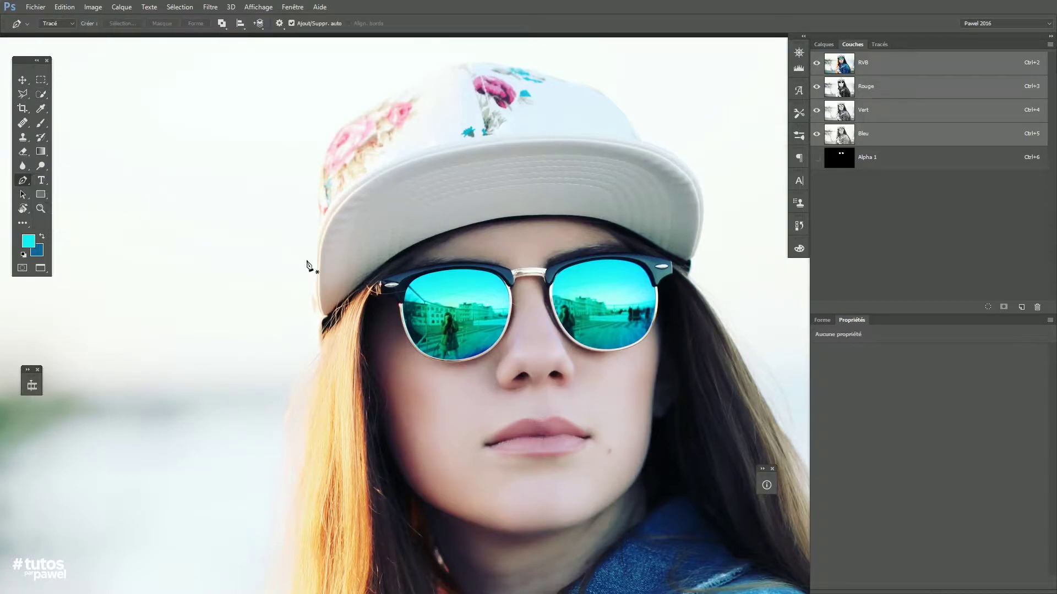
pyautogui.scroll(2, 453, 309)
pyautogui.moveTo(528, 345); pyautogui.dragTo(477, 351)
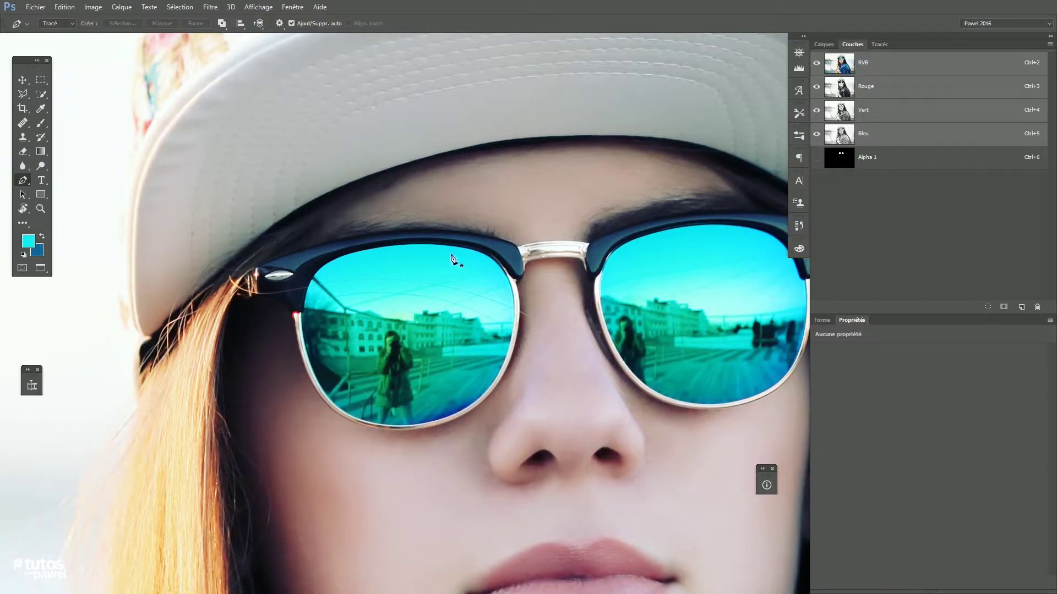
pyautogui.click(40, 97)
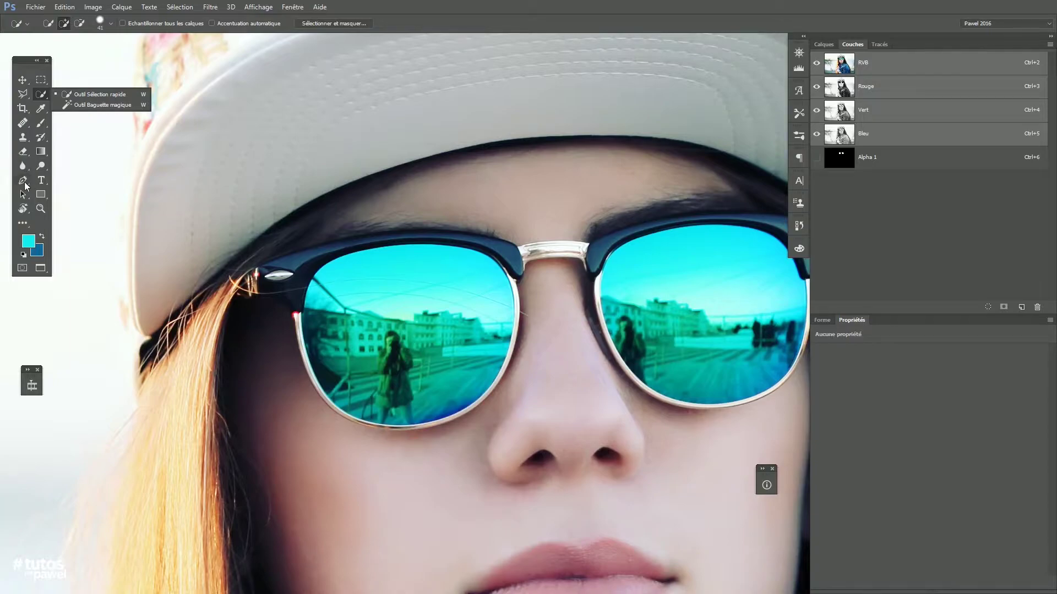
pyautogui.click(24, 181)
pyautogui.moveTo(225, 177); pyautogui.dragTo(597, 483)
pyautogui.moveTo(464, 209); pyautogui.dragTo(358, 202)
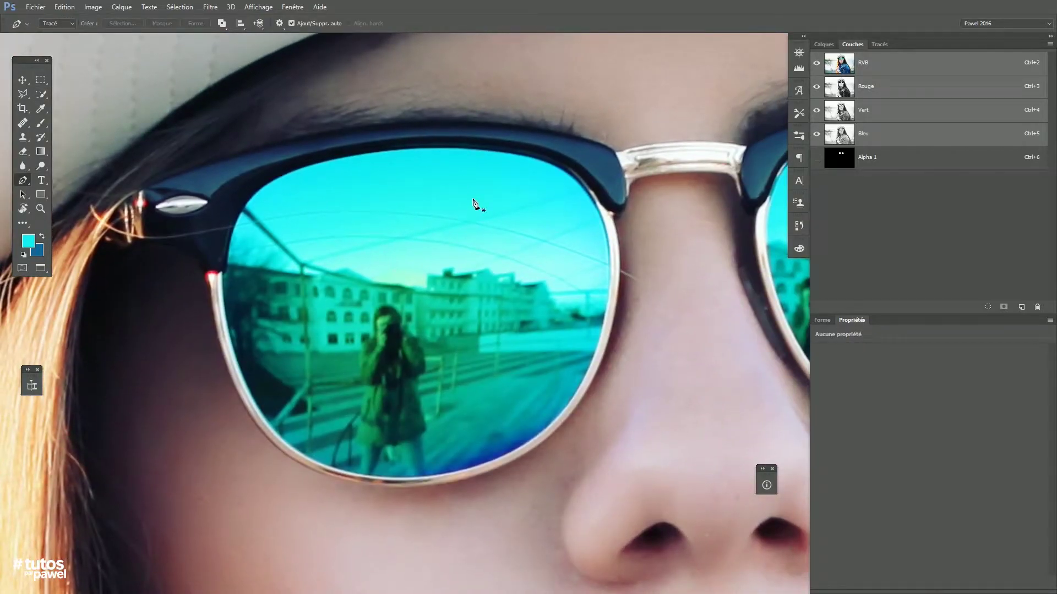
pyautogui.click(592, 201)
pyautogui.moveTo(605, 316); pyautogui.dragTo(592, 392)
pyautogui.moveTo(471, 468); pyautogui.dragTo(399, 487)
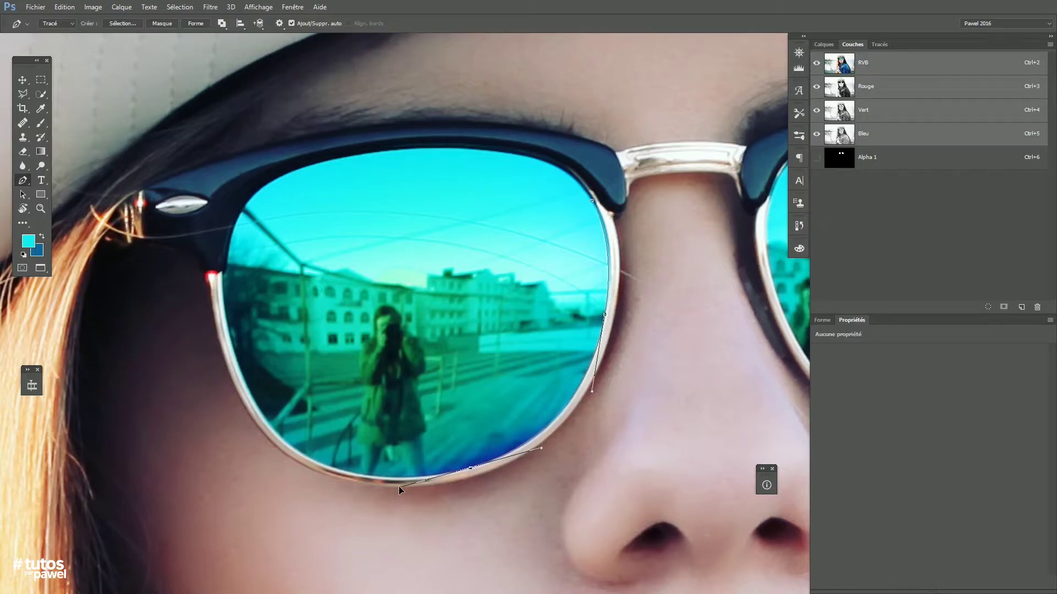
# Continue the path around the left lens's outer side and top rim, closing it at the starting point.
pyautogui.moveTo(248, 388); pyautogui.dragTo(222, 331)
pyautogui.moveTo(220, 270); pyautogui.dragTo(227, 253)
pyautogui.moveTo(254, 195); pyautogui.dragTo(280, 170)
pyautogui.moveTo(436, 148); pyautogui.dragTo(536, 146)
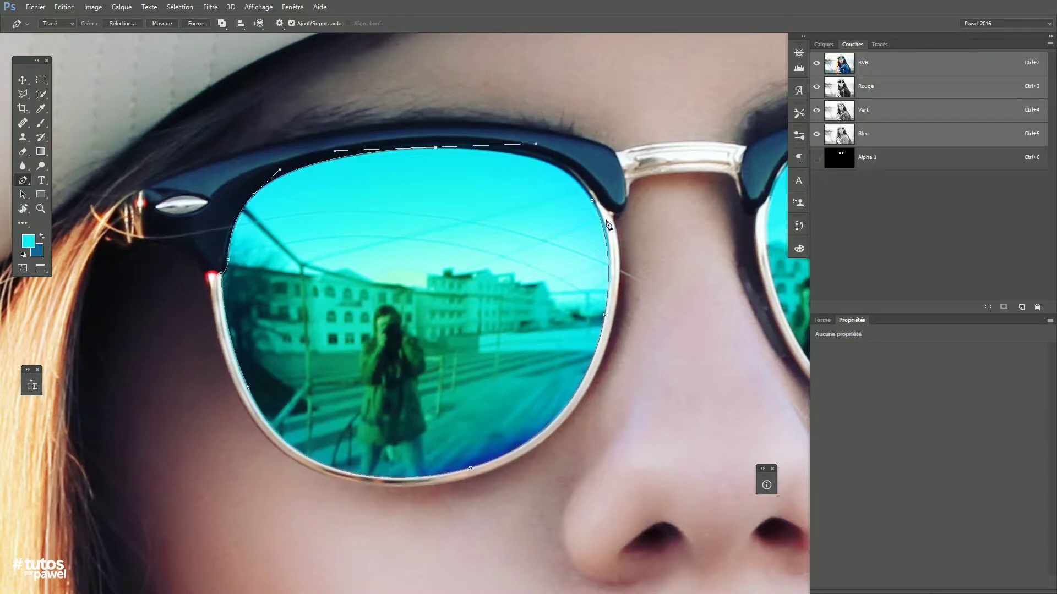
pyautogui.moveTo(593, 202); pyautogui.dragTo(604, 225)
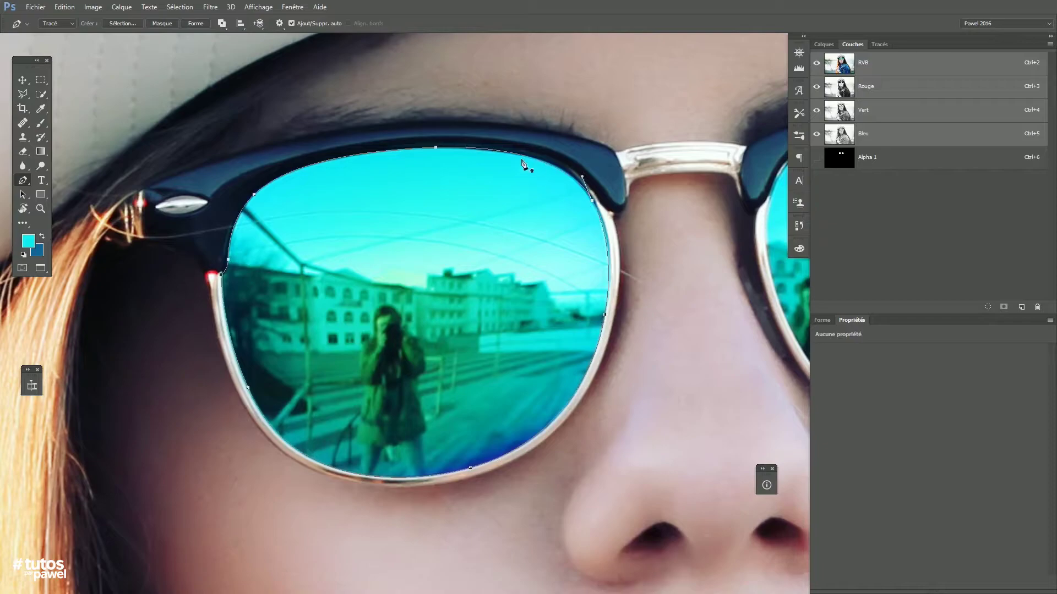
pyautogui.keyDown('ctrl'); pyautogui.click(435, 147); pyautogui.keyUp('ctrl')
# Trace a second path on the right lens, from the upper inner edge around the bottom to the outer upper corner.
pyautogui.moveTo(516, 246); pyautogui.dragTo(27, 274)
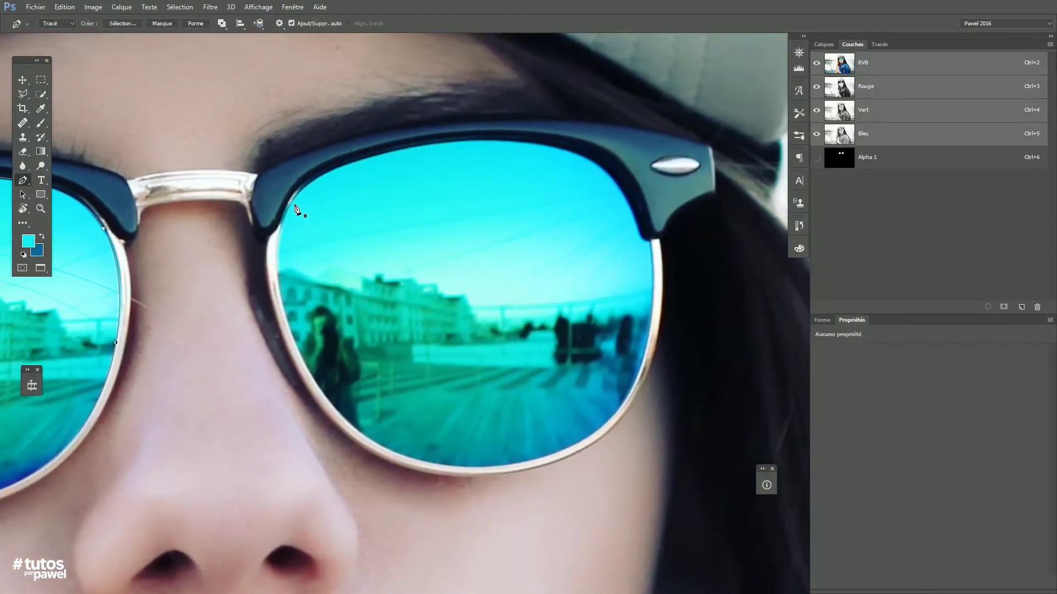
pyautogui.moveTo(280, 276)
pyautogui.mouseDown()
pyautogui.moveTo(284, 321)
pyautogui.moveTo(281, 286)
pyautogui.mouseUp()
pyautogui.moveTo(407, 455); pyautogui.dragTo(490, 478)
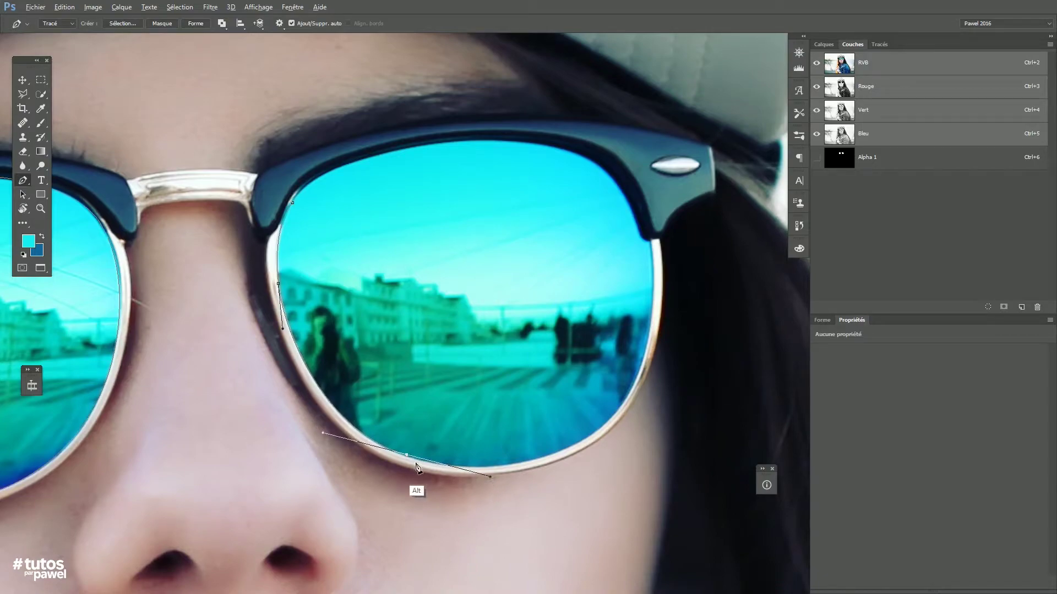
pyautogui.moveTo(406, 455); pyautogui.dragTo(406, 456)
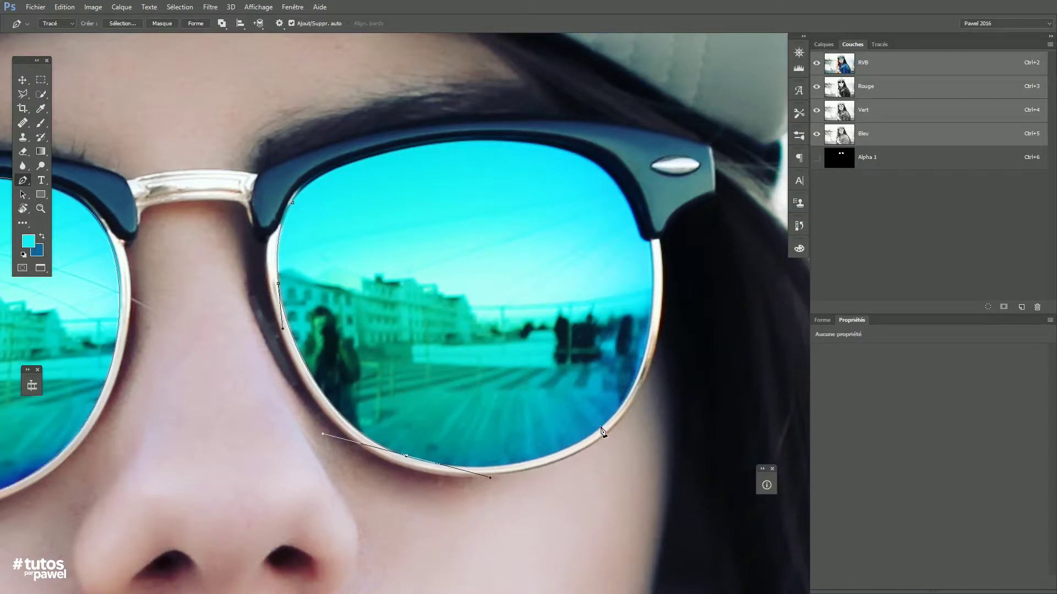
pyautogui.moveTo(607, 422); pyautogui.dragTo(640, 396)
pyautogui.moveTo(652, 242); pyautogui.dragTo(631, 200)
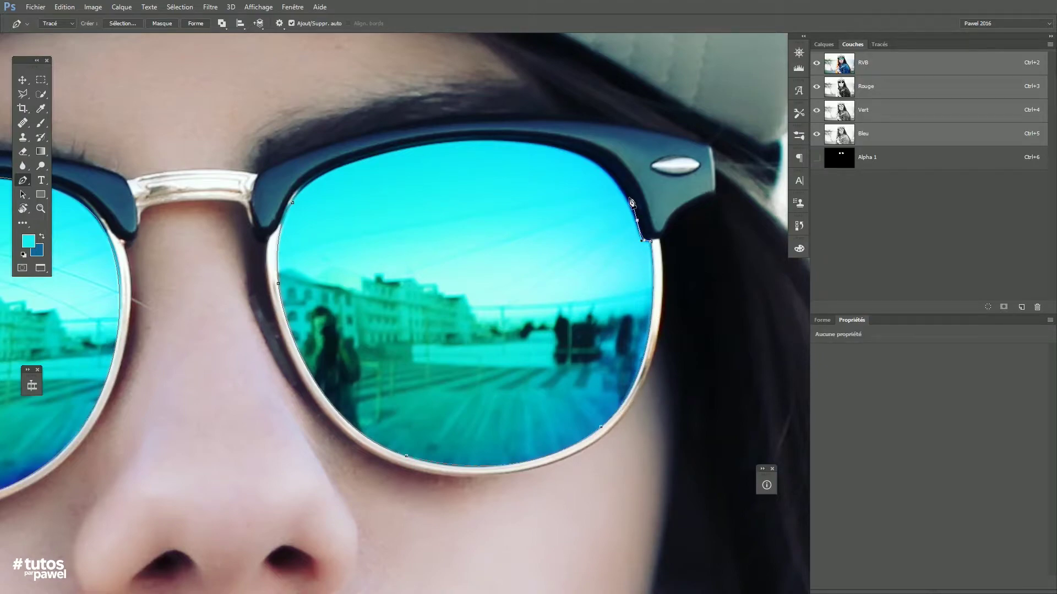
# Continue the path along the right lens's top rim and close it at the inner edge.
pyautogui.moveTo(531, 142); pyautogui.dragTo(454, 135)
pyautogui.press('ctrl')
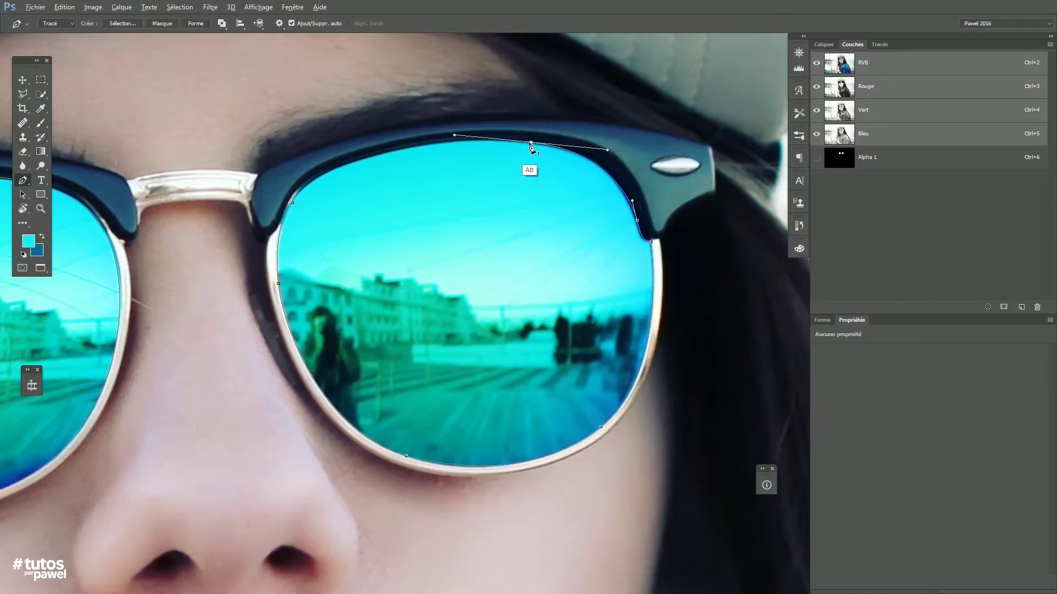
pyautogui.keyDown('ctrl'); pyautogui.moveTo(531, 142); pyautogui.dragTo(531, 144); pyautogui.keyUp('ctrl')
pyautogui.moveTo(292, 204); pyautogui.dragTo(263, 254)
# Add an anchor point on the right lens's top edge and adjust the path's points to fit the frame.
pyautogui.click(451, 145)
pyautogui.moveTo(451, 144); pyautogui.dragTo(457, 142)
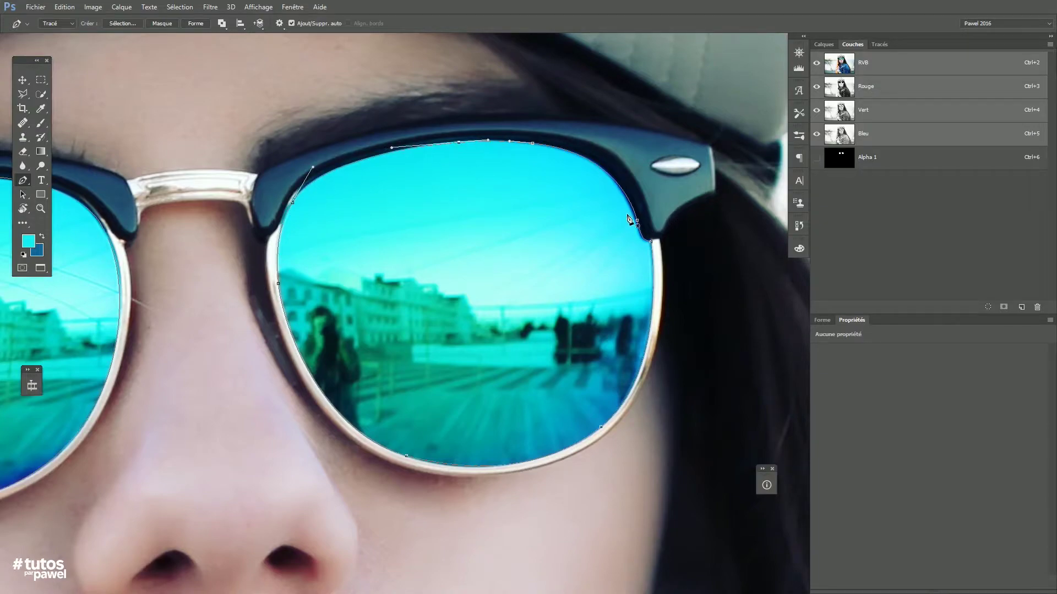
pyautogui.moveTo(637, 221); pyautogui.dragTo(635, 215)
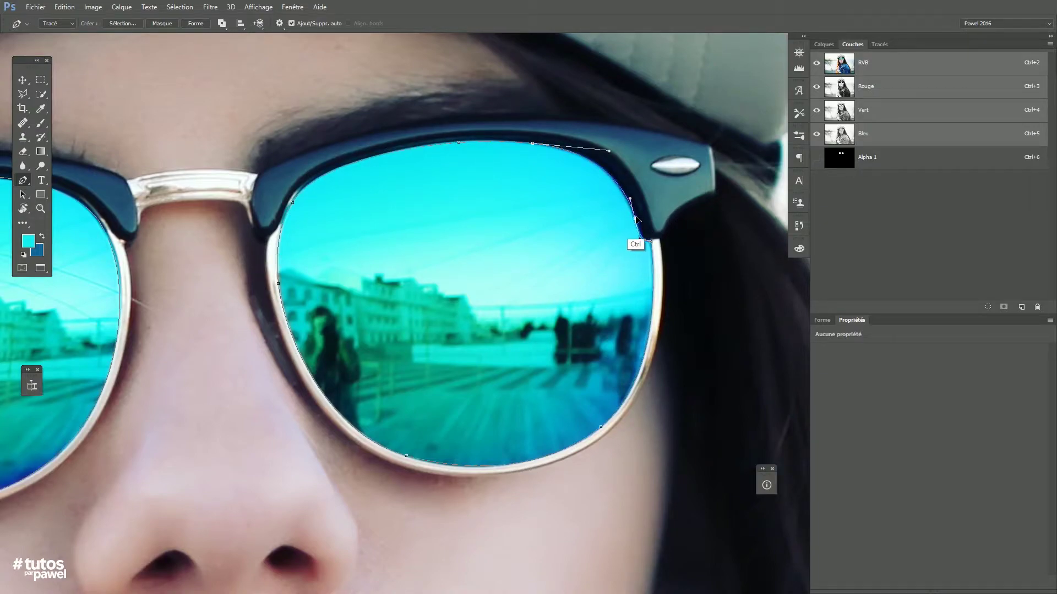
pyautogui.keyDown('ctrl'); pyautogui.keyDown('alt'); pyautogui.click(552, 264); pyautogui.keyUp('alt'); pyautogui.keyUp('ctrl')
pyautogui.keyDown('ctrl'); pyautogui.keyDown('alt'); pyautogui.click(552, 264); pyautogui.keyUp('alt'); pyautogui.keyUp('ctrl')
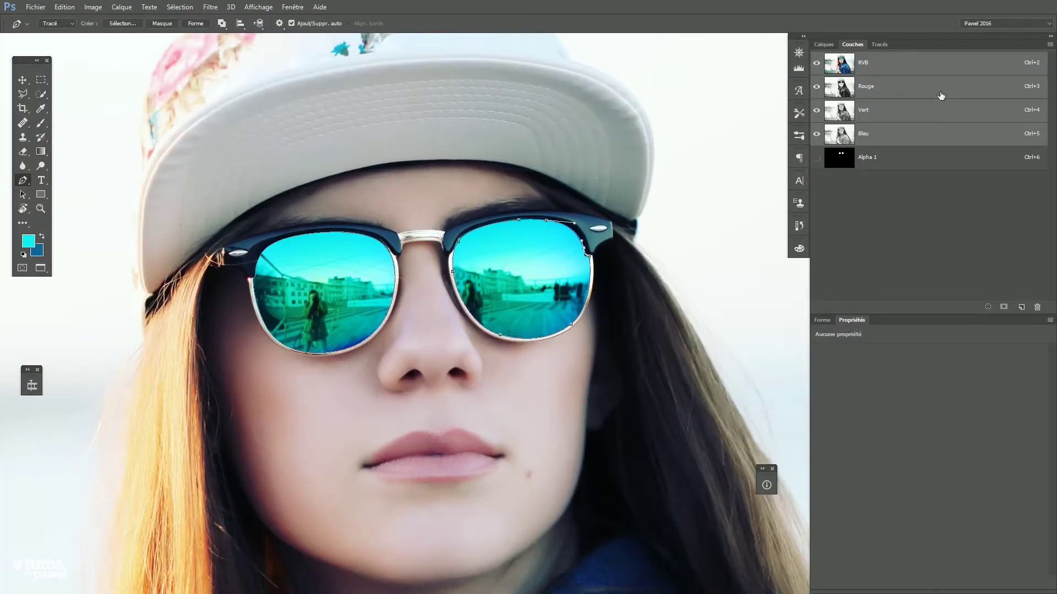
# Save the work path as Tracé 2, load it as a selection of both lenses, and display the channels.
pyautogui.click(879, 44)
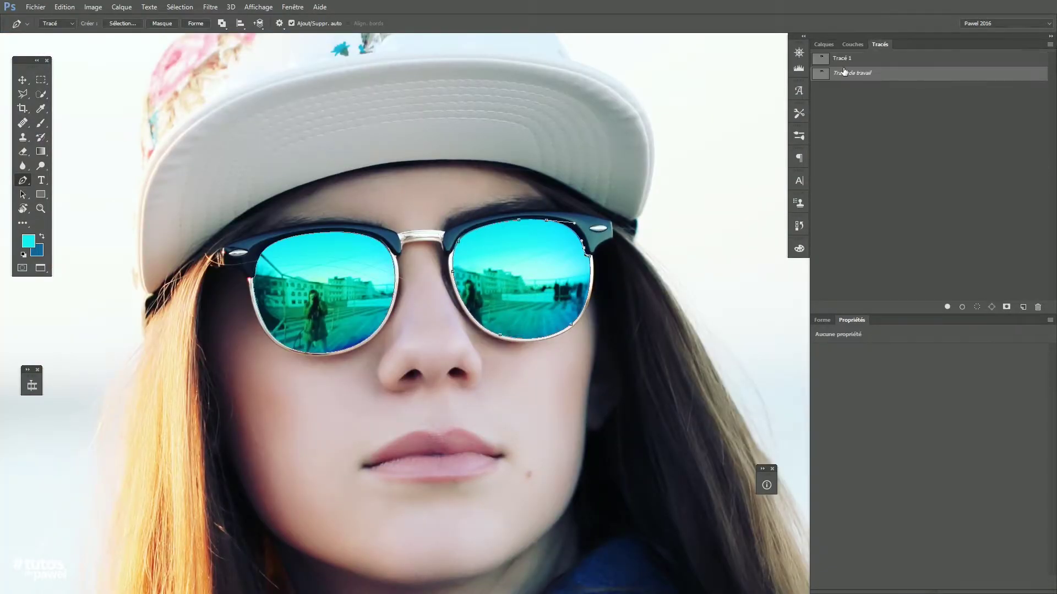
pyautogui.doubleClick(821, 75)
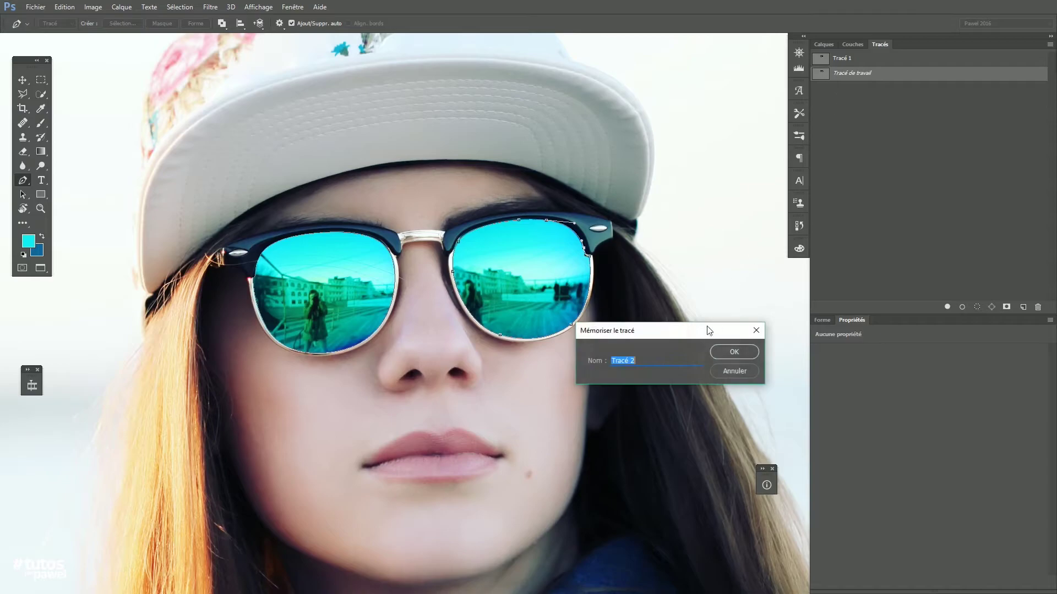
pyautogui.moveTo(635, 334); pyautogui.dragTo(465, 373)
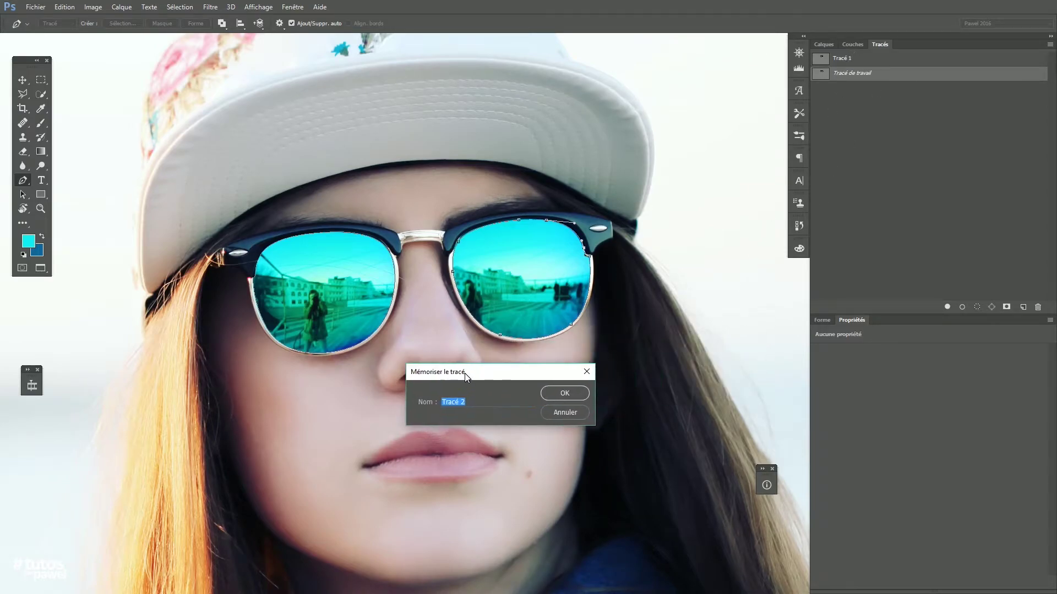
pyautogui.click(560, 398)
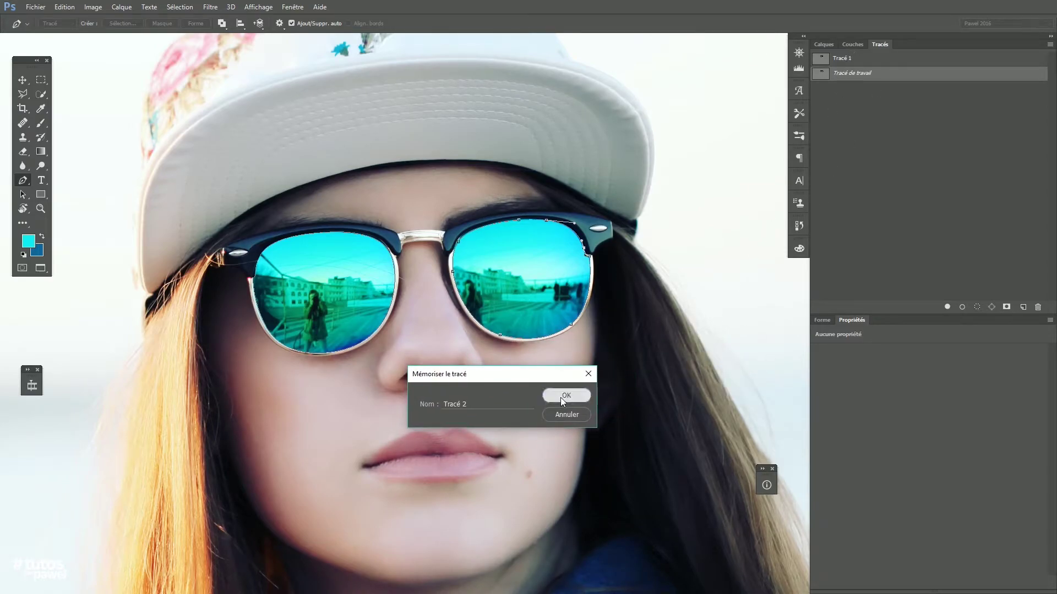
pyautogui.keyDown('ctrl'); pyautogui.click(822, 76); pyautogui.keyUp('ctrl')
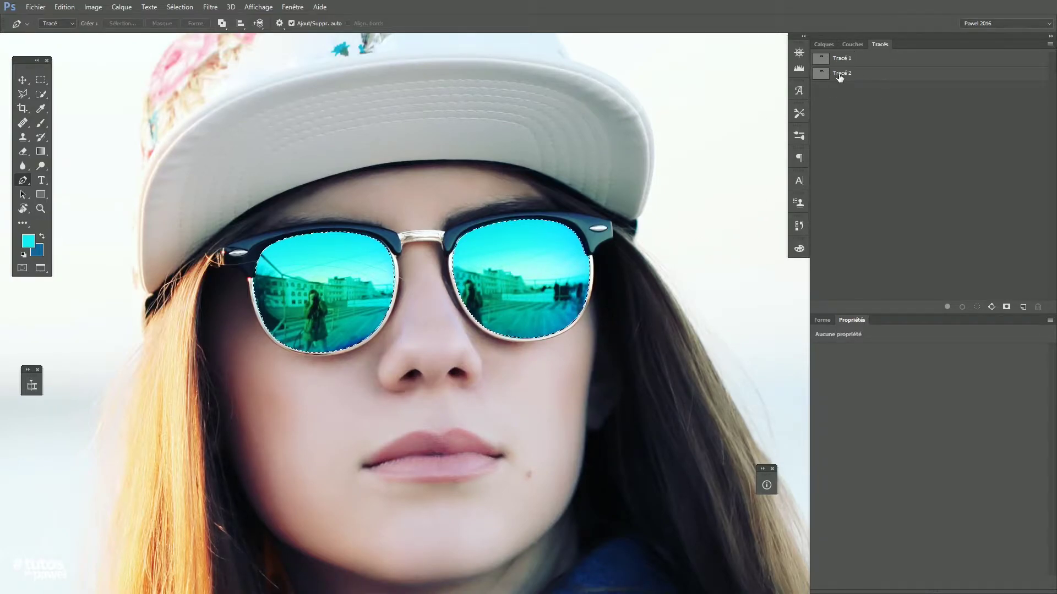
pyautogui.click(852, 44)
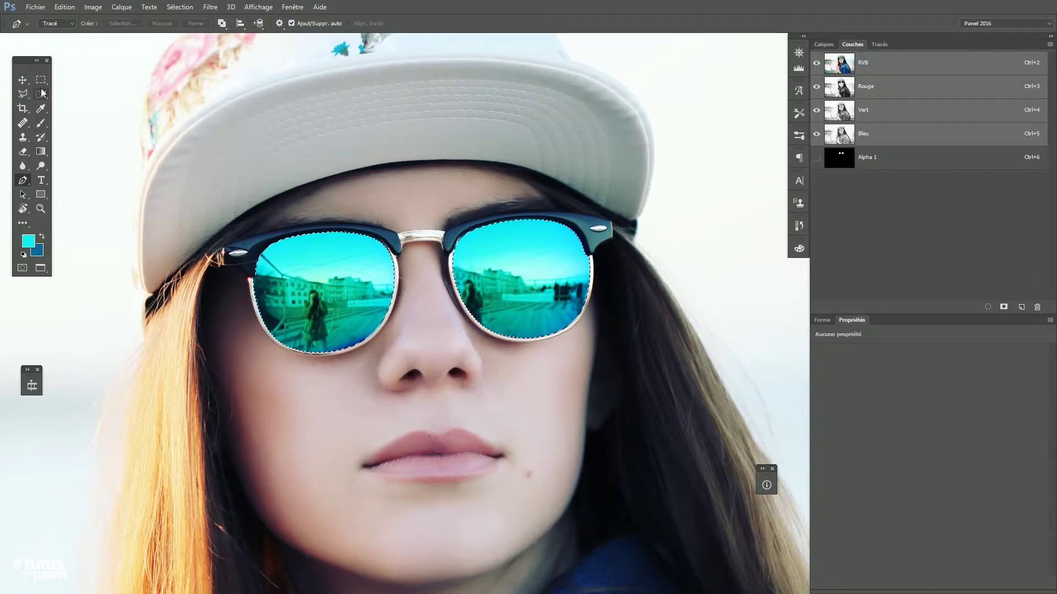
# Copy the selected lenses from the background onto their own layer and check the cut-out with the background hidden.
pyautogui.click(824, 45)
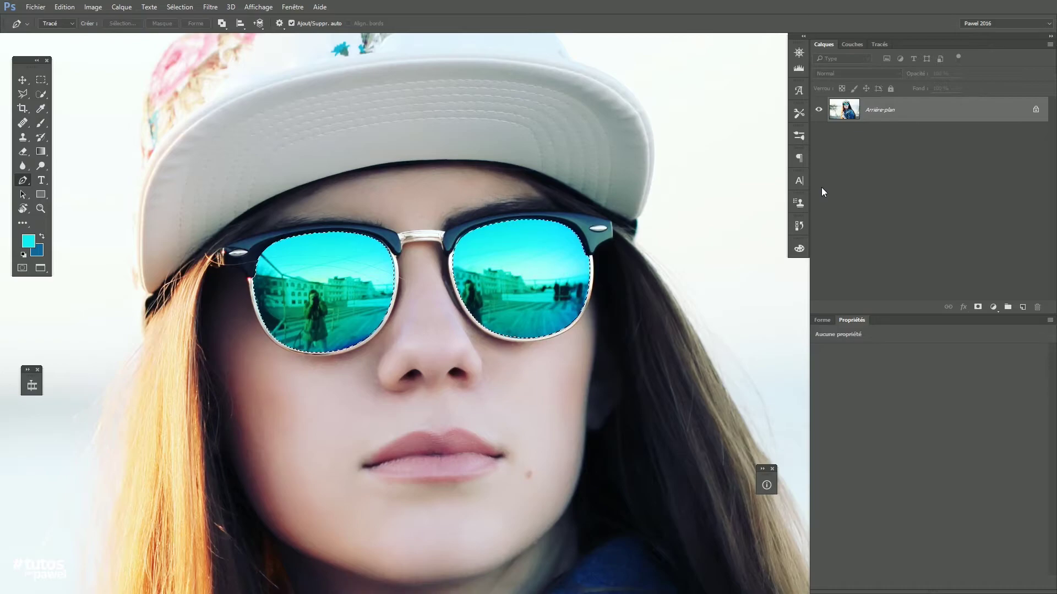
pyautogui.hotkey('ctrl', 'j')
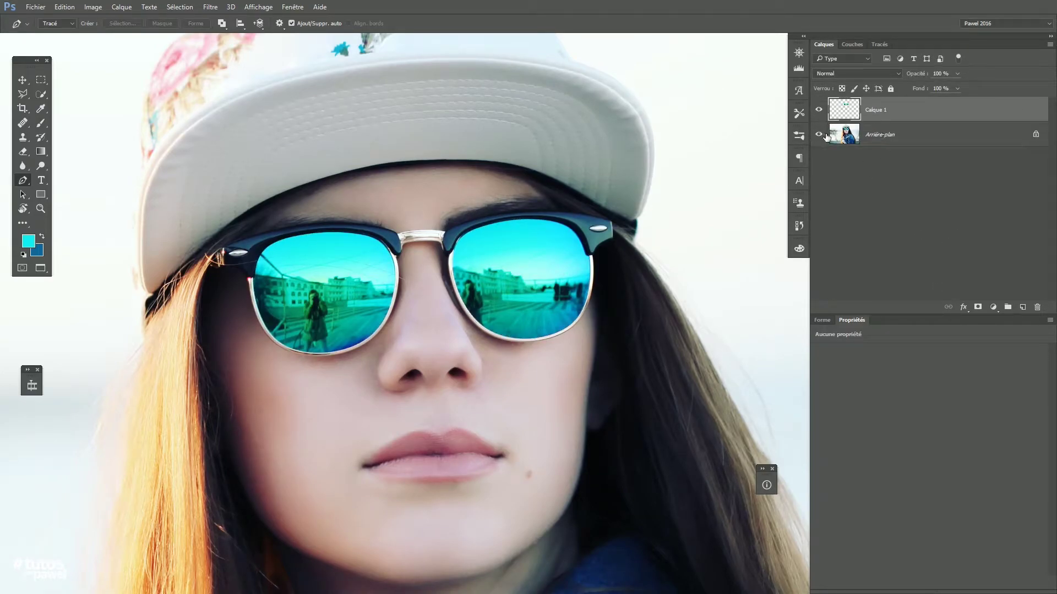
pyautogui.click(819, 135)
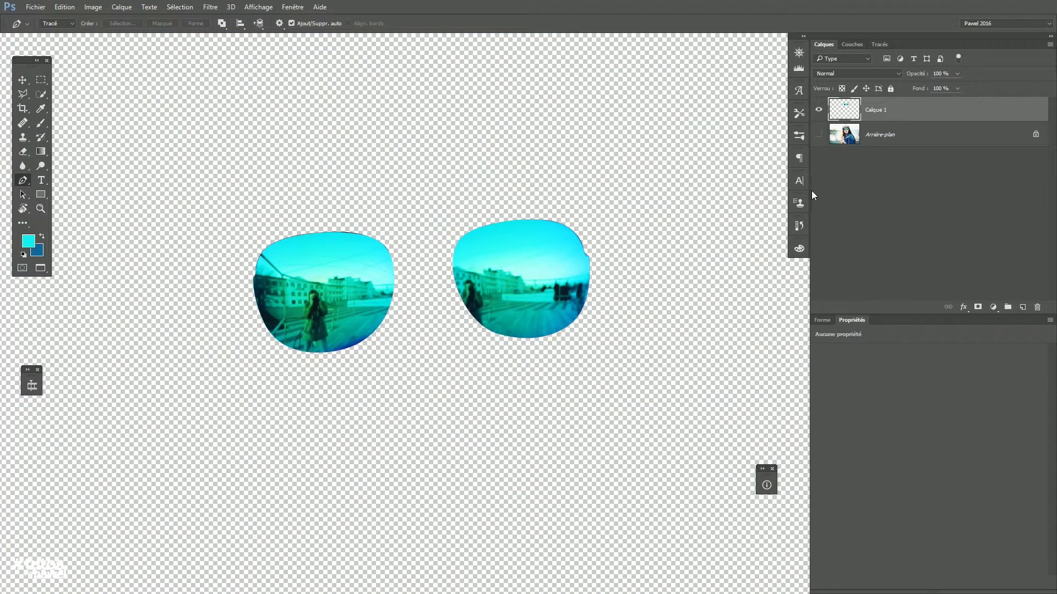
pyautogui.click(819, 135)
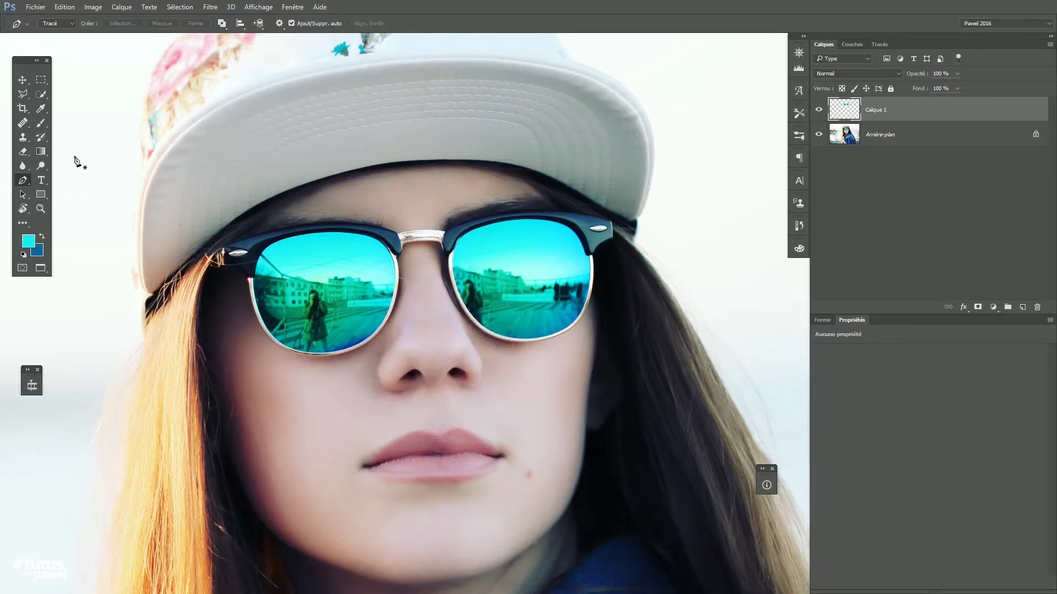
# Set the Eyedropper to a 5 x 5 average and sample the lens's cyan as foreground and its dark blue as background.
pyautogui.click(41, 109)
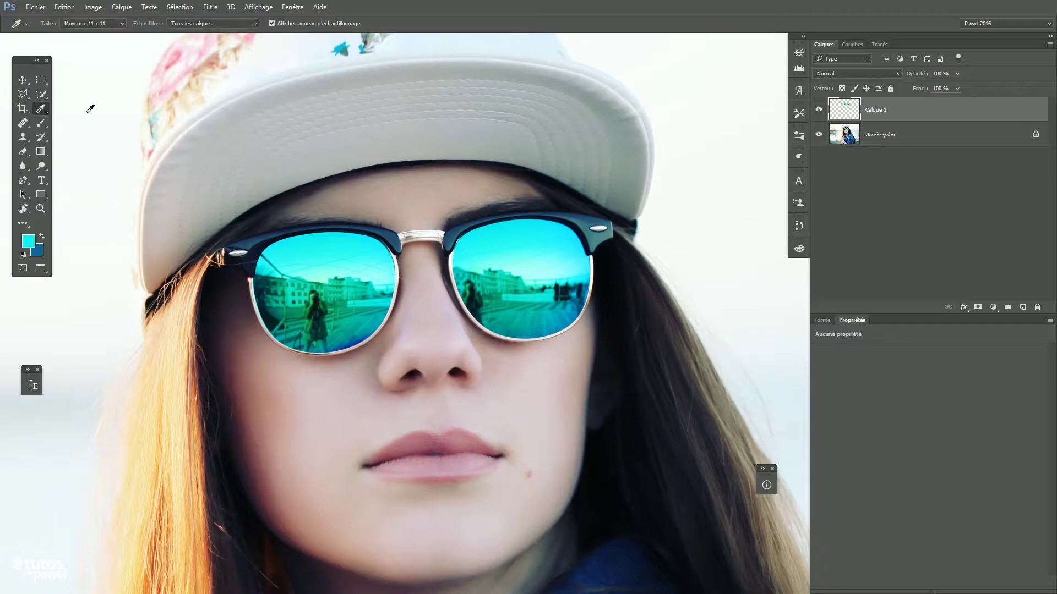
pyautogui.click(109, 24)
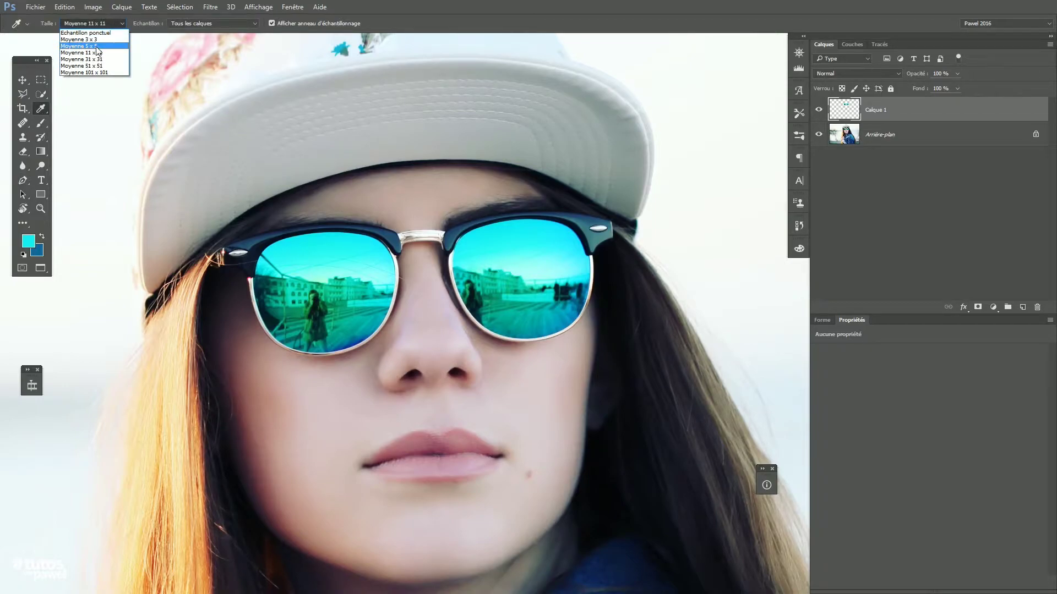
pyautogui.click(97, 47)
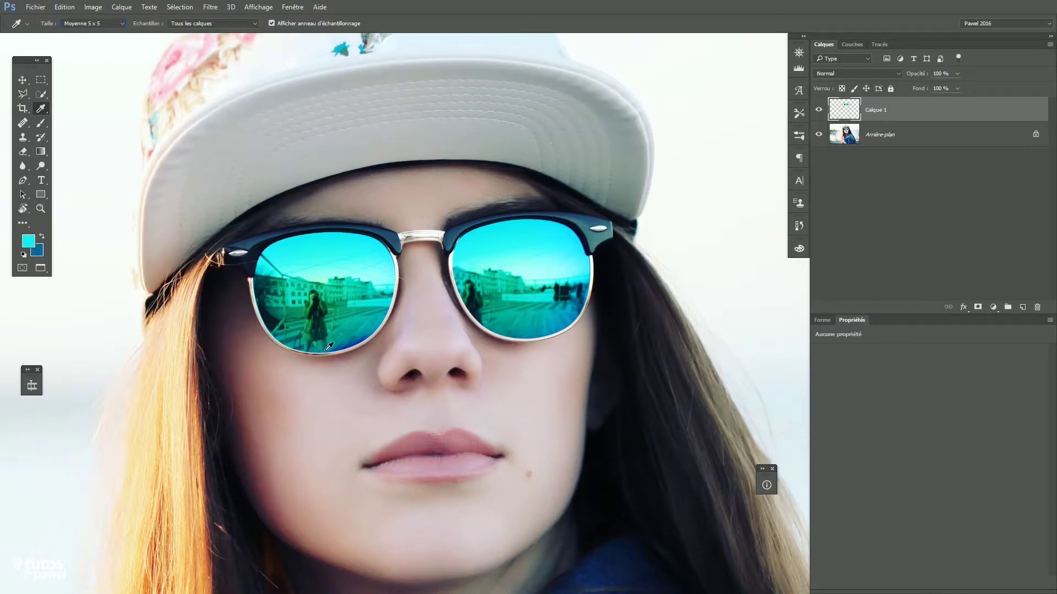
pyautogui.click(320, 232)
pyautogui.click(352, 343)
pyautogui.click(321, 234)
pyautogui.click(42, 236)
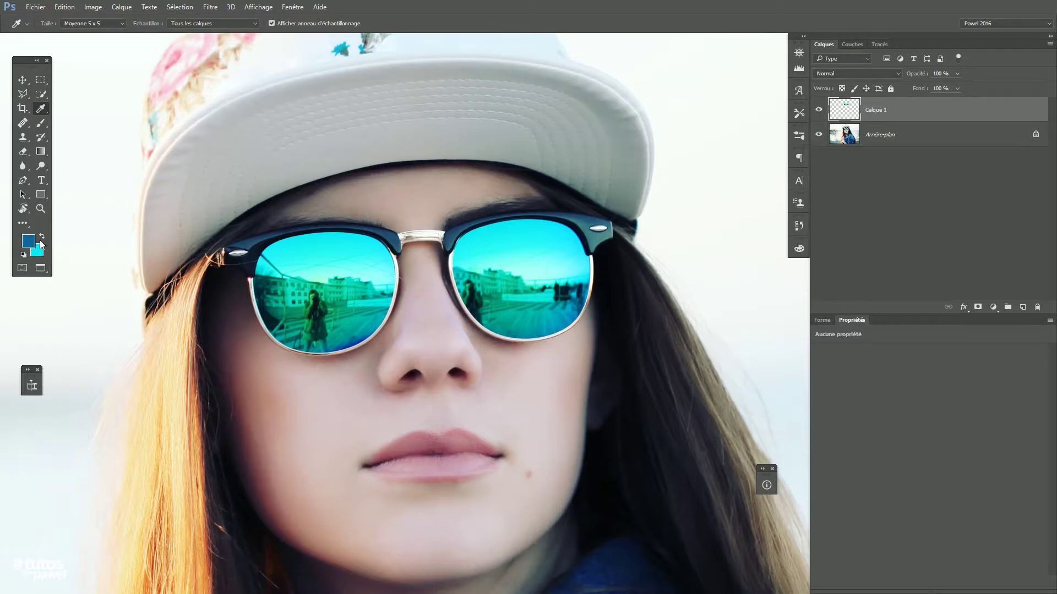
pyautogui.click(354, 341)
pyautogui.click(43, 238)
pyautogui.click(323, 234)
pyautogui.keyDown('alt'); pyautogui.click(349, 344); pyautogui.keyUp('alt')
# Add a new layer and fill it with a linear foreground-to-background gradient running from above the glasses down past the lenses.
pyautogui.click(1023, 308)
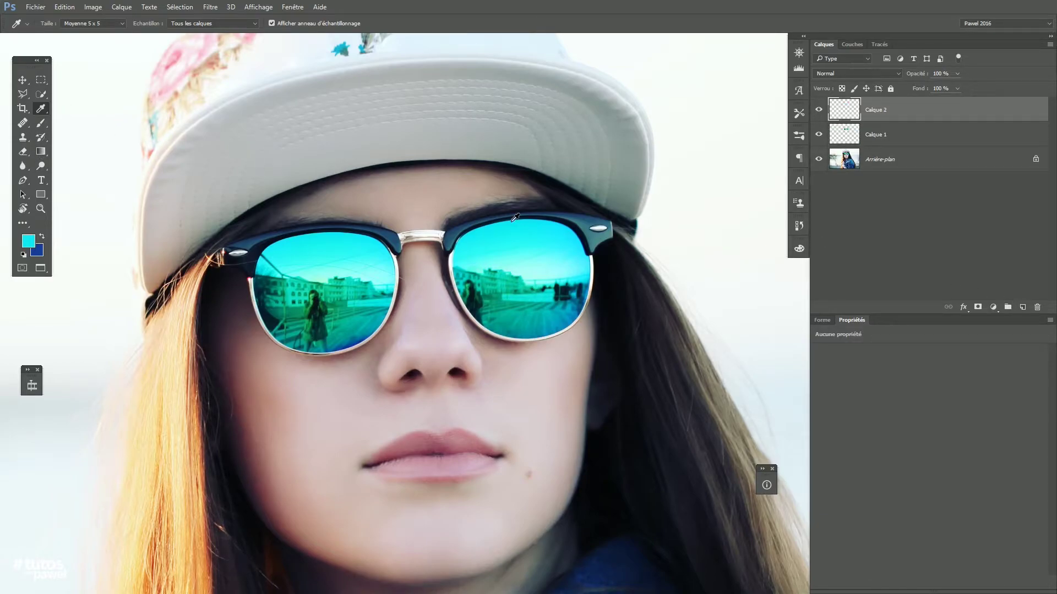
pyautogui.click(40, 152)
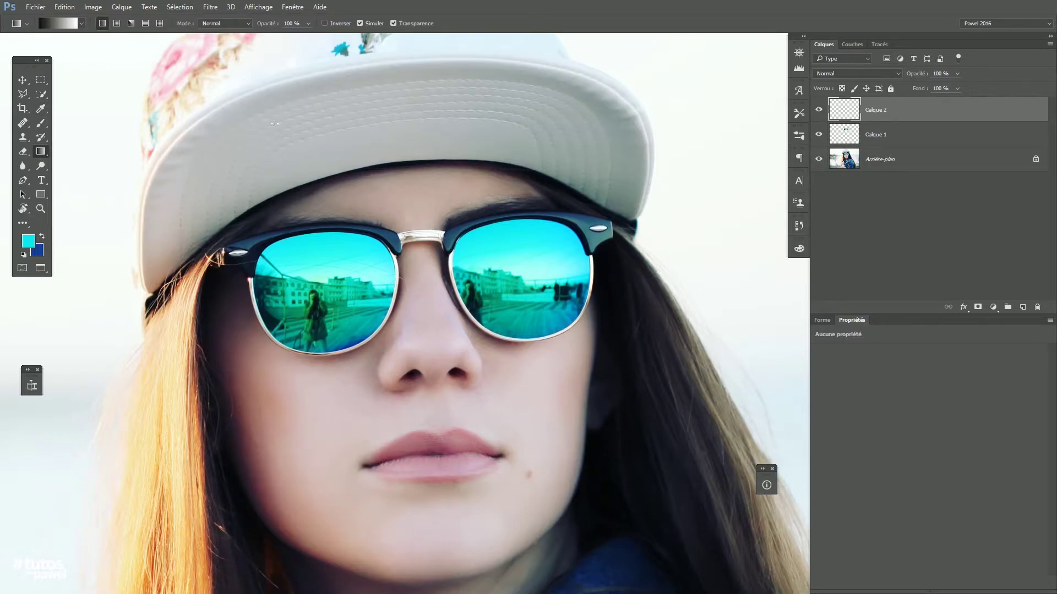
pyautogui.click(81, 24)
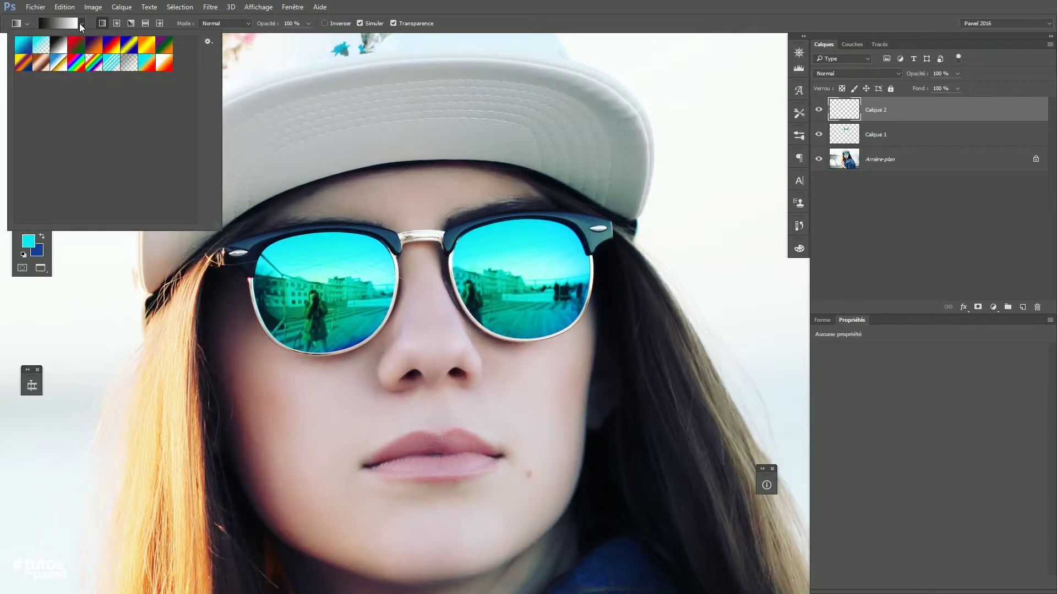
pyautogui.click(22, 48)
pyautogui.click(487, 35)
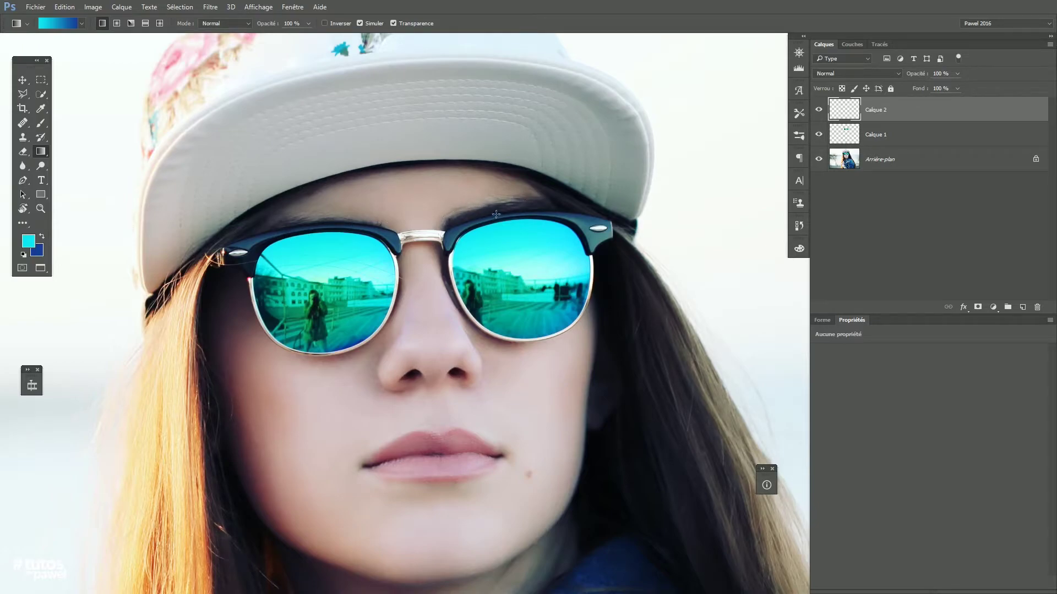
pyautogui.moveTo(414, 193); pyautogui.dragTo(432, 385)
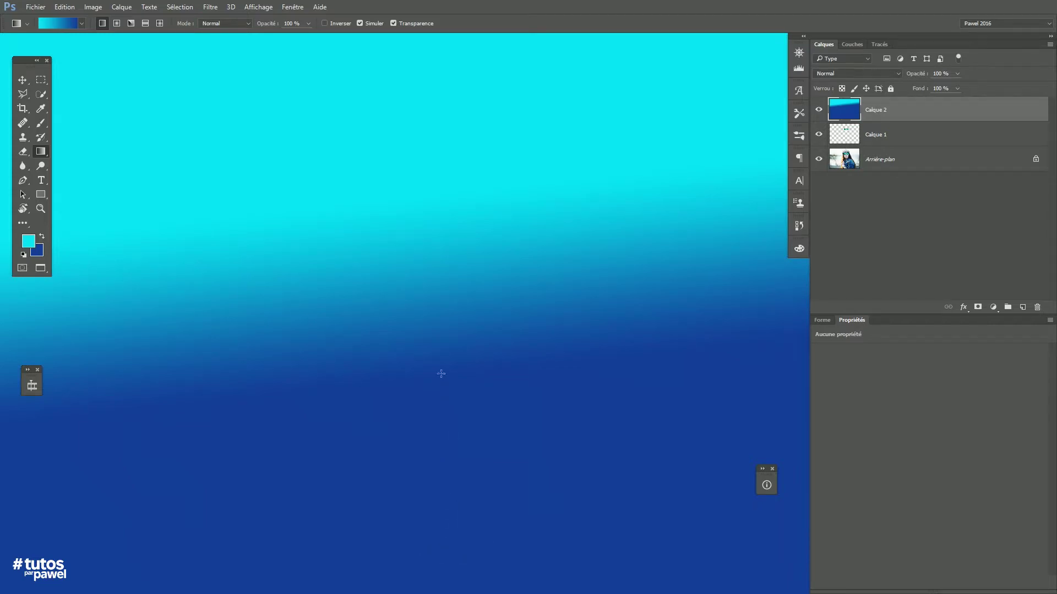
# Clip the gradient layer Calque 2 to the lens layer Calque 1 with a clipping mask.
pyautogui.keyDown('ctrl'); pyautogui.keyDown('alt'); pyautogui.click(438, 332); pyautogui.keyUp('alt'); pyautogui.keyUp('ctrl')
pyautogui.keyDown('ctrl'); pyautogui.keyDown('alt'); pyautogui.click(435, 329); pyautogui.keyUp('alt'); pyautogui.keyUp('ctrl')
pyautogui.keyDown('ctrl'); pyautogui.keyDown('alt'); pyautogui.click(434, 328); pyautogui.keyUp('alt'); pyautogui.keyUp('ctrl')
pyautogui.keyDown('ctrl'); pyautogui.keyDown('alt'); pyautogui.click(434, 328); pyautogui.keyUp('alt'); pyautogui.keyUp('ctrl')
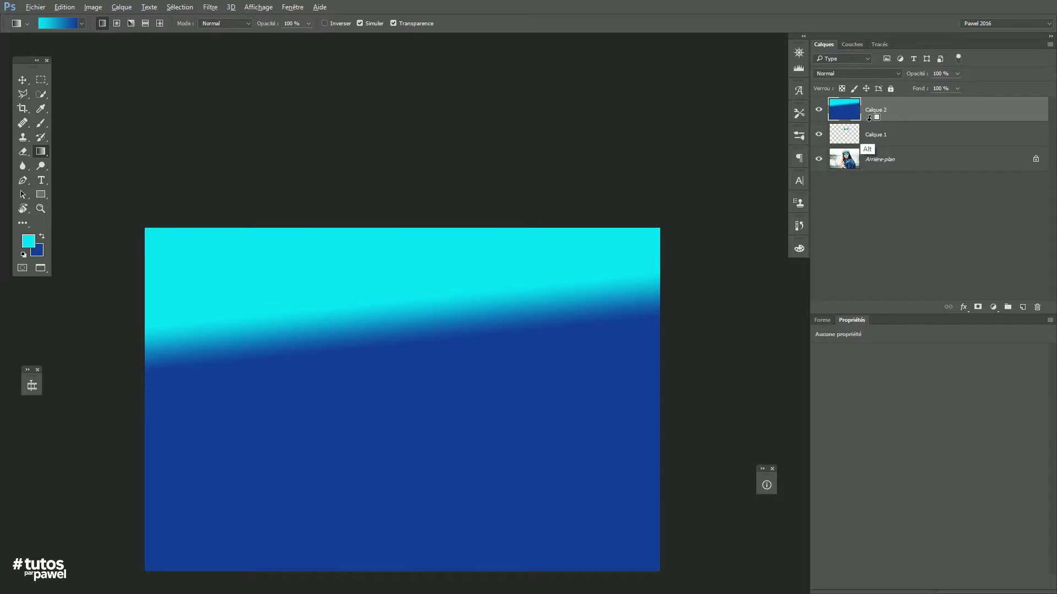
pyautogui.click(1049, 44)
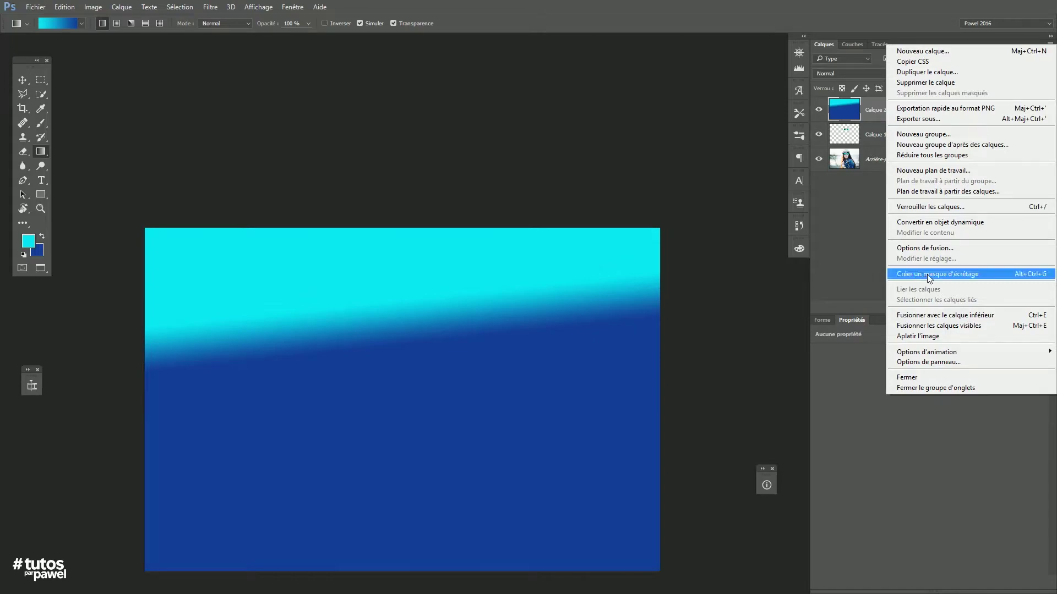
pyautogui.click(860, 251)
pyautogui.click(881, 111)
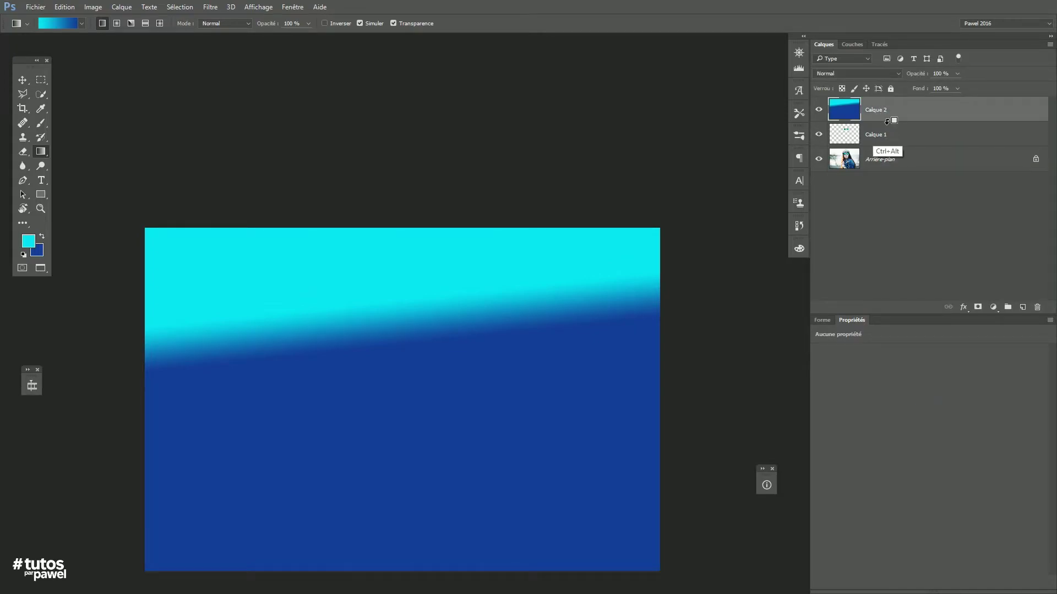
pyautogui.hotkey('ctrl', 'alt', 'g')
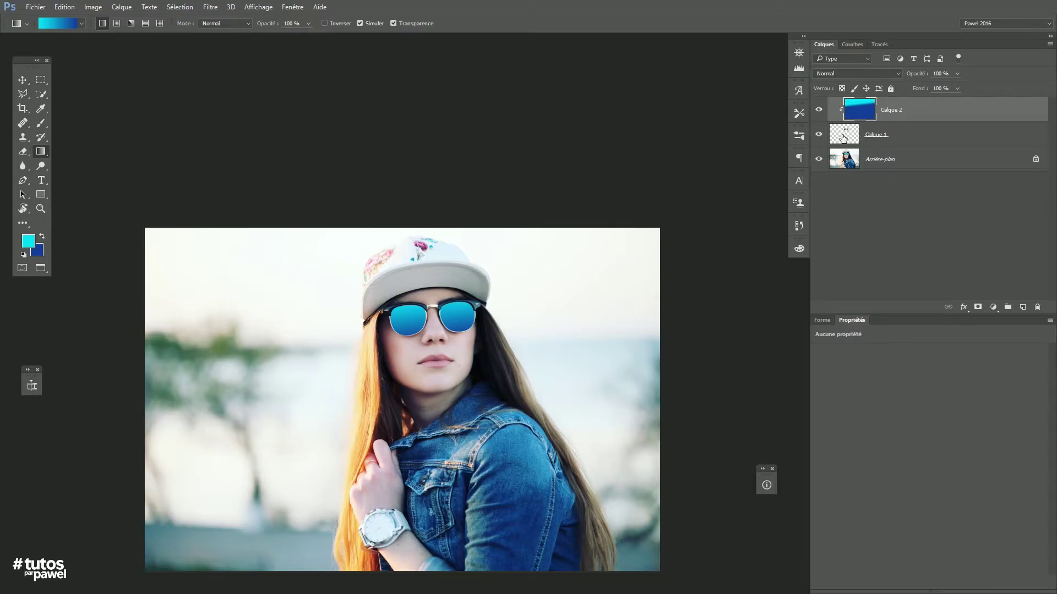
# Examine how the gradient fits inside the lens shapes, with and without the background, and compare the two clipped layers.
pyautogui.click(819, 159)
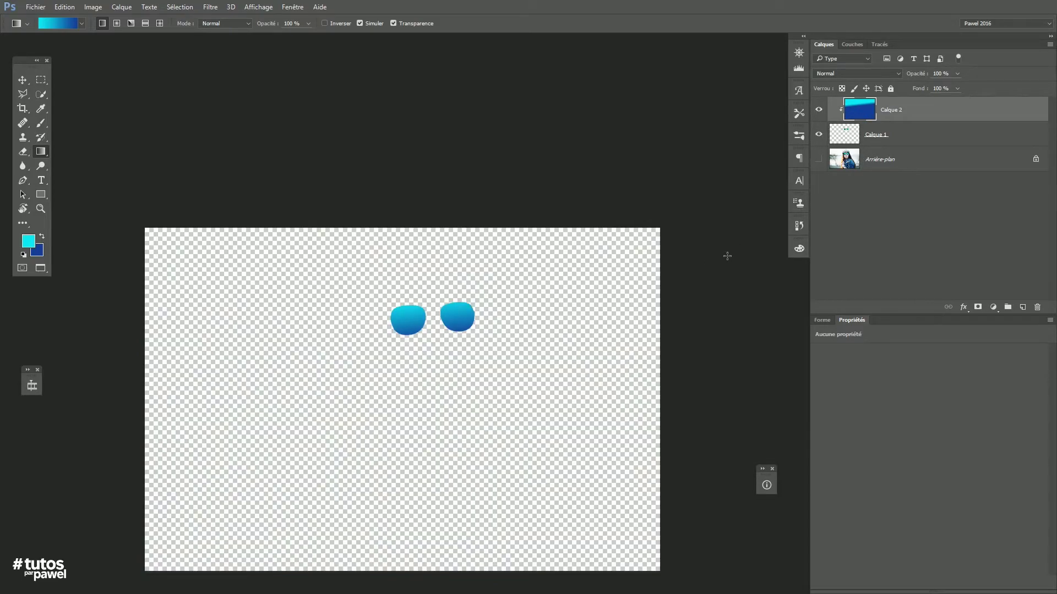
pyautogui.click(848, 137)
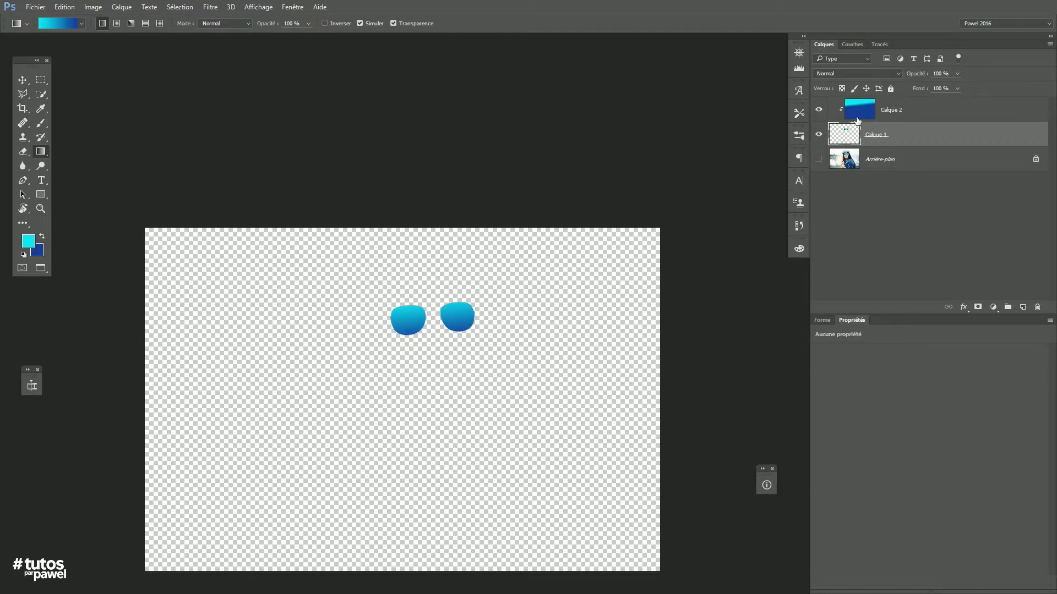
pyautogui.click(819, 159)
pyautogui.keyDown('ctrl'); pyautogui.click(436, 324); pyautogui.keyUp('ctrl')
pyautogui.keyDown('ctrl'); pyautogui.click(436, 324); pyautogui.keyUp('ctrl')
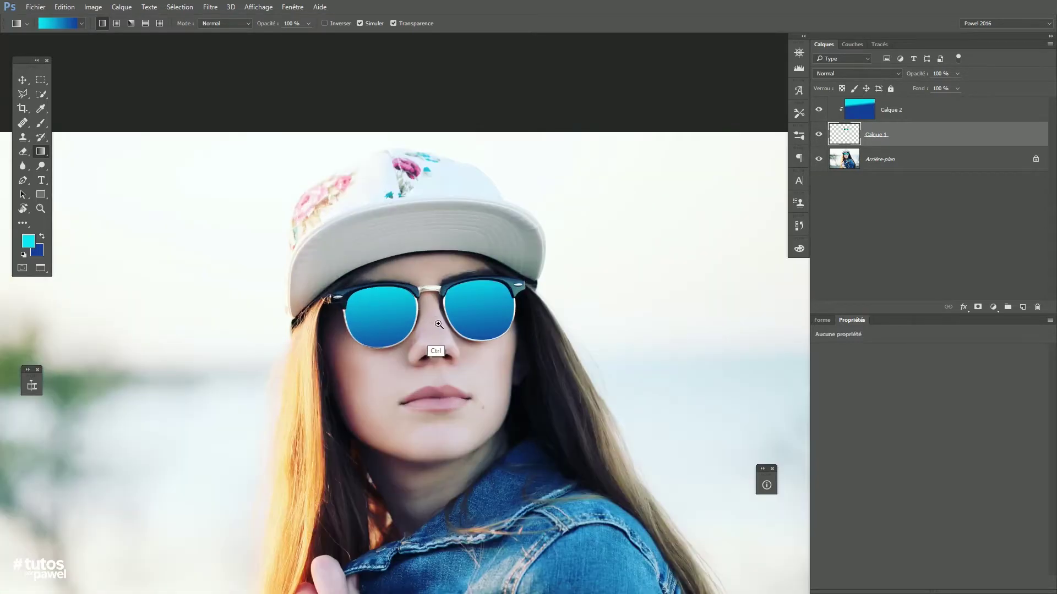
pyautogui.click(857, 112)
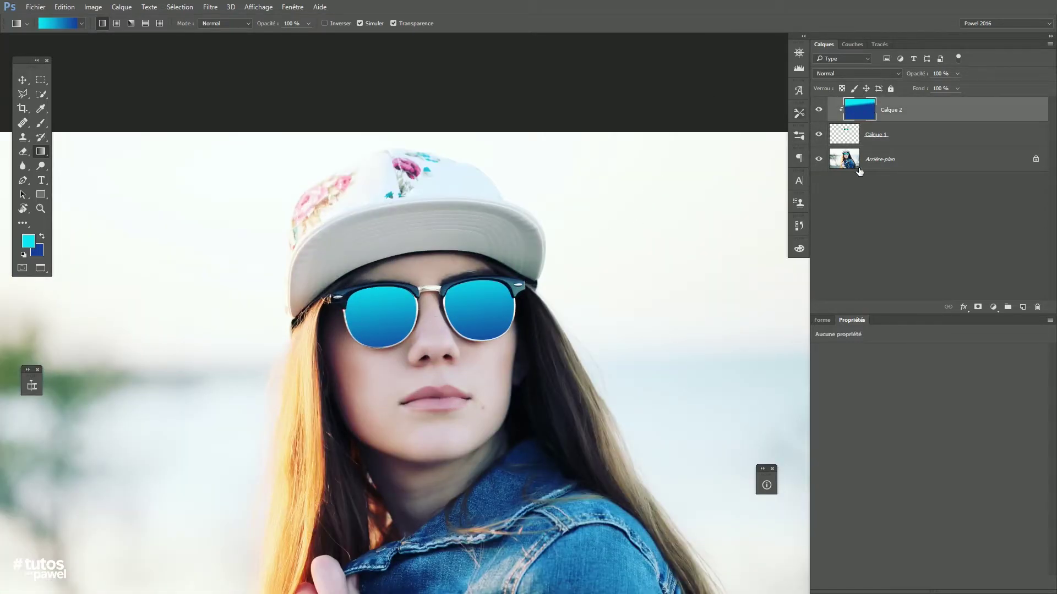
pyautogui.click(846, 136)
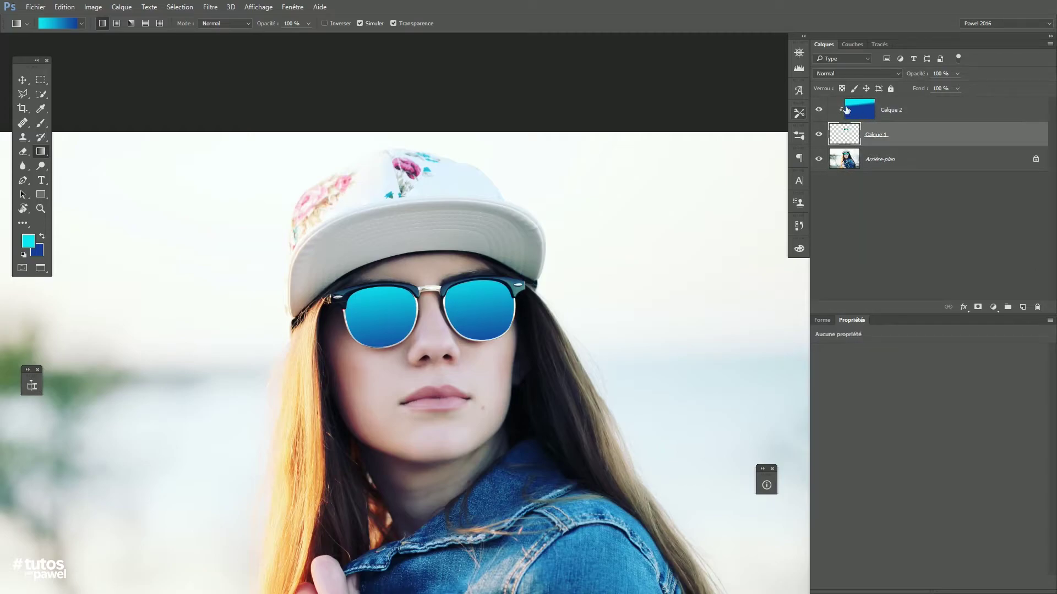
pyautogui.click(859, 118)
pyautogui.click(843, 142)
pyautogui.click(866, 117)
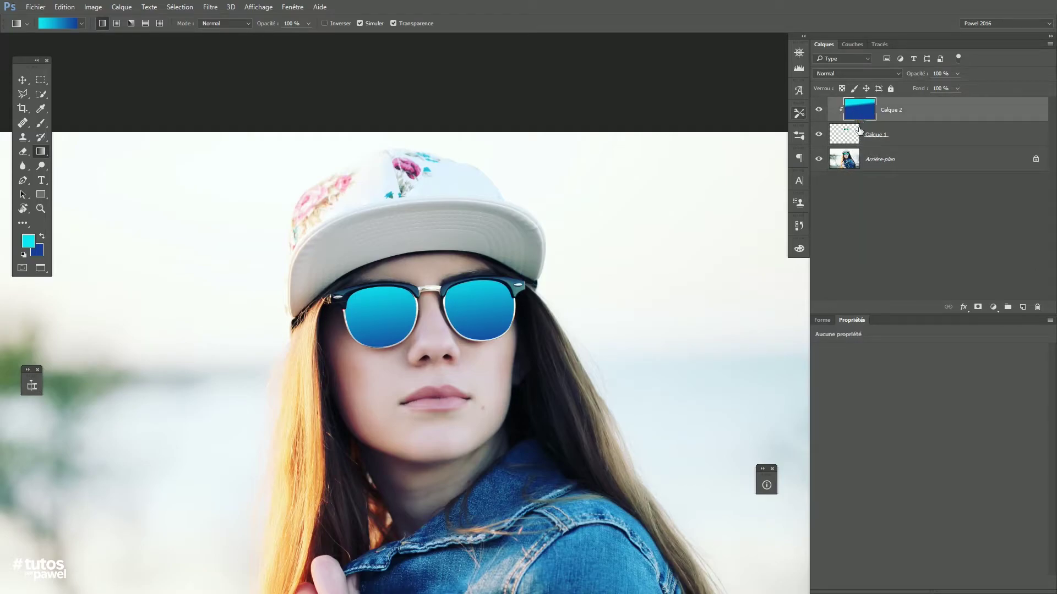
# Add a Curves adjustment layer above the gradient and raise the RGB curve strongly to brighten the image.
pyautogui.click(994, 307)
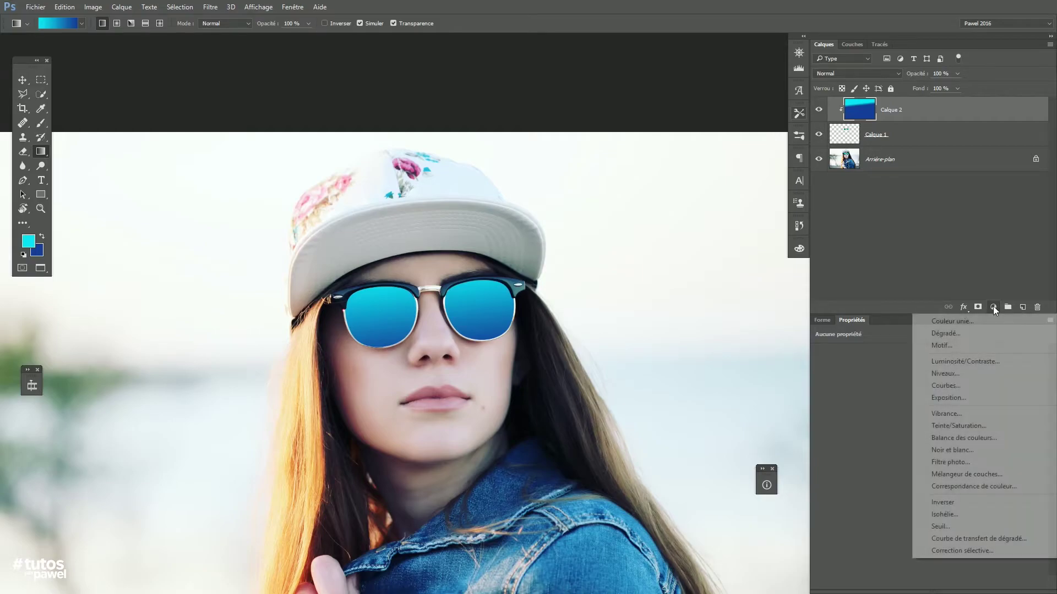
pyautogui.click(944, 386)
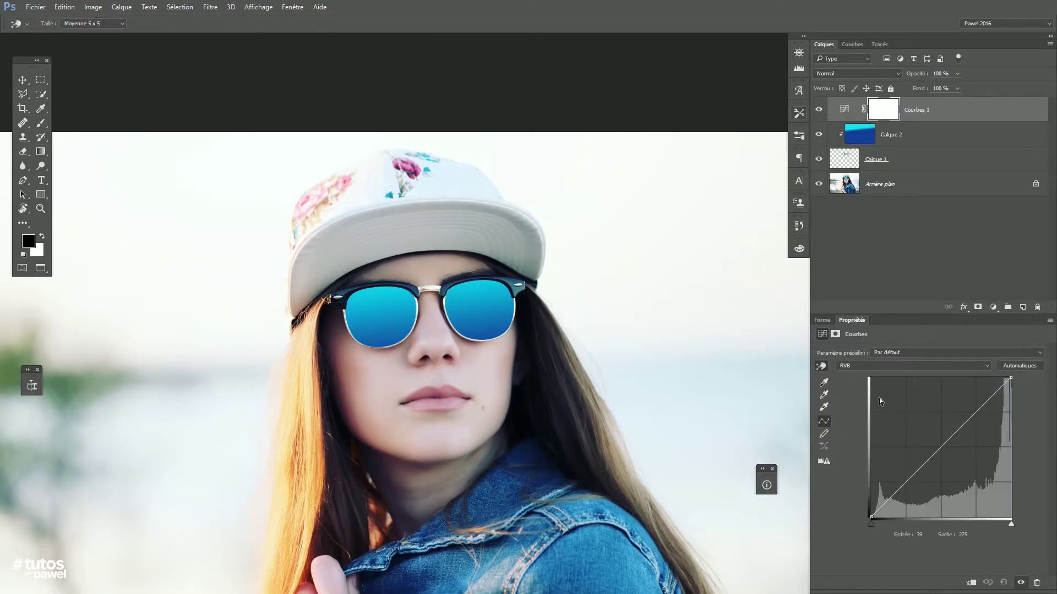
pyautogui.moveTo(939, 449); pyautogui.dragTo(899, 417)
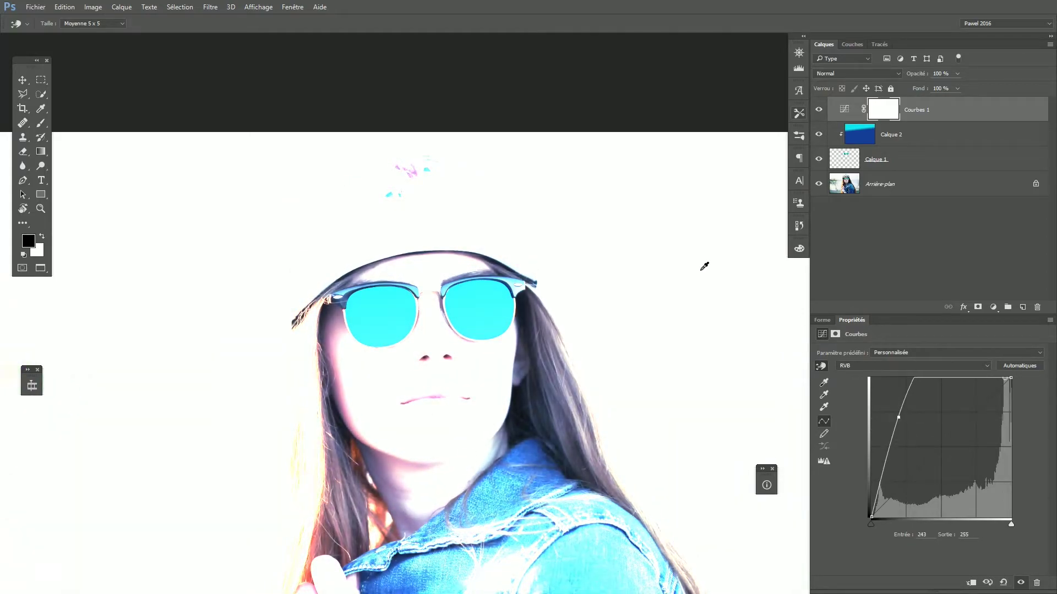
pyautogui.keyDown('ctrl'); pyautogui.keyDown('alt'); pyautogui.click(415, 345); pyautogui.keyUp('alt'); pyautogui.keyUp('ctrl')
pyautogui.keyDown('ctrl'); pyautogui.keyDown('alt'); pyautogui.click(416, 345); pyautogui.keyUp('alt'); pyautogui.keyUp('ctrl')
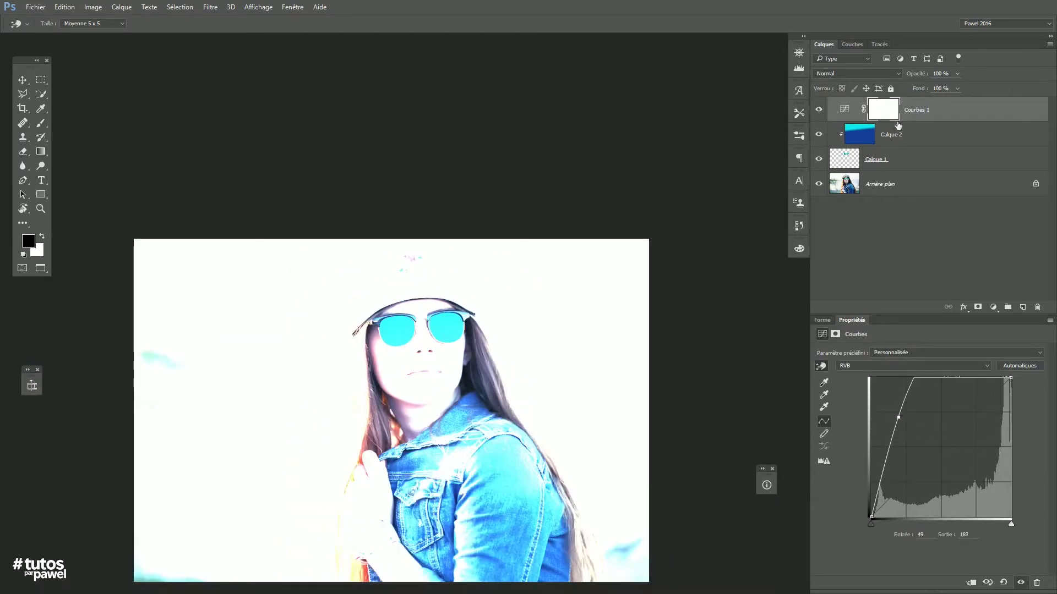
pyautogui.moveTo(584, 329); pyautogui.dragTo(600, 255)
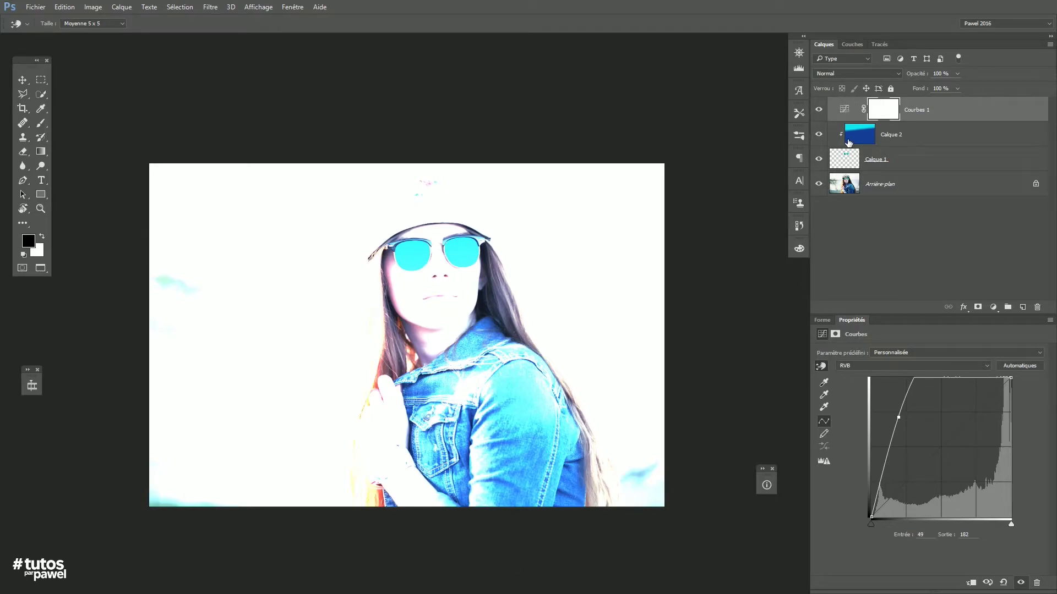
# Clip the Curves layer to the lens layer and compare the lenses with the adjustment and the background switched on and off.
pyautogui.click(844, 107)
pyautogui.moveTo(852, 118); pyautogui.dragTo(874, 126)
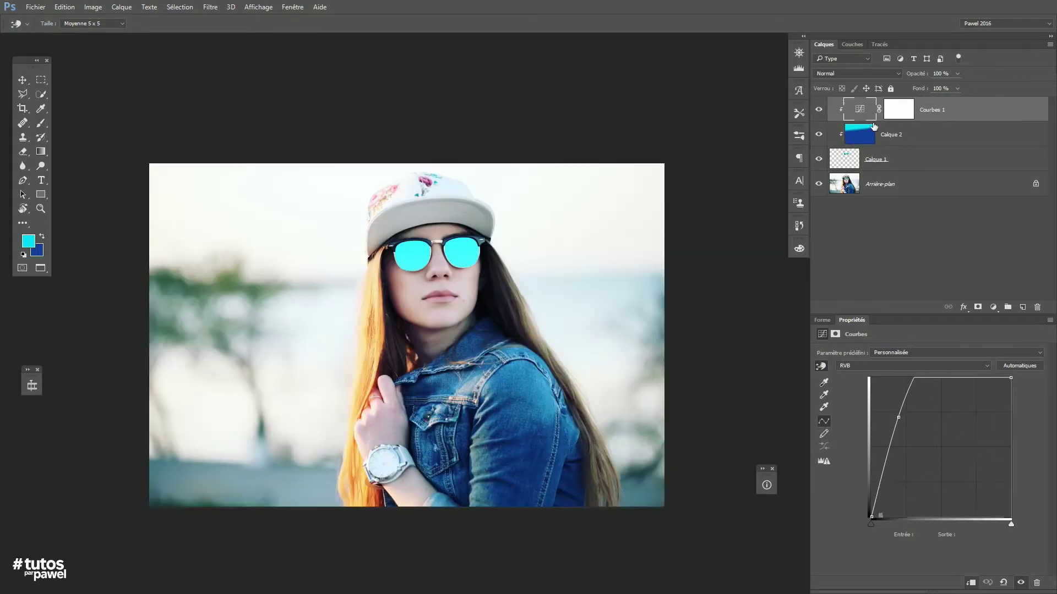
pyautogui.click(819, 110)
pyautogui.click(818, 111)
pyautogui.click(819, 111)
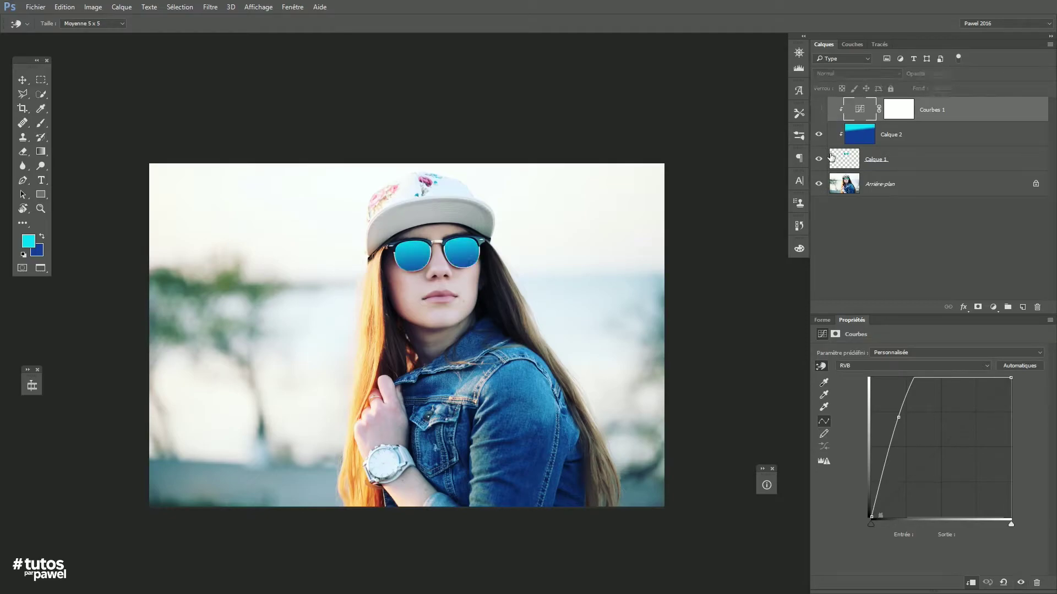
pyautogui.click(819, 184)
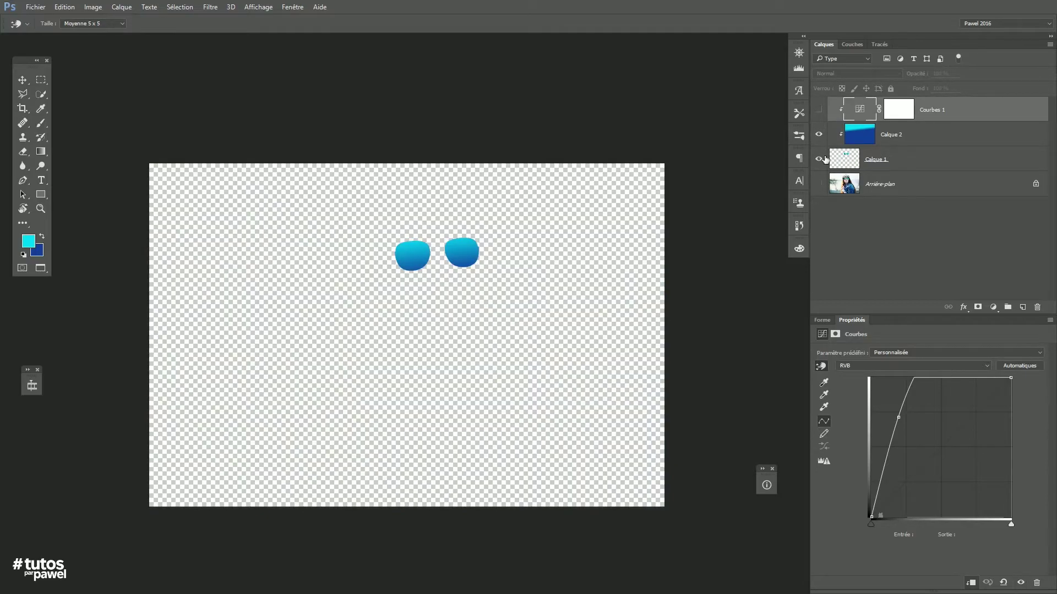
pyautogui.click(819, 184)
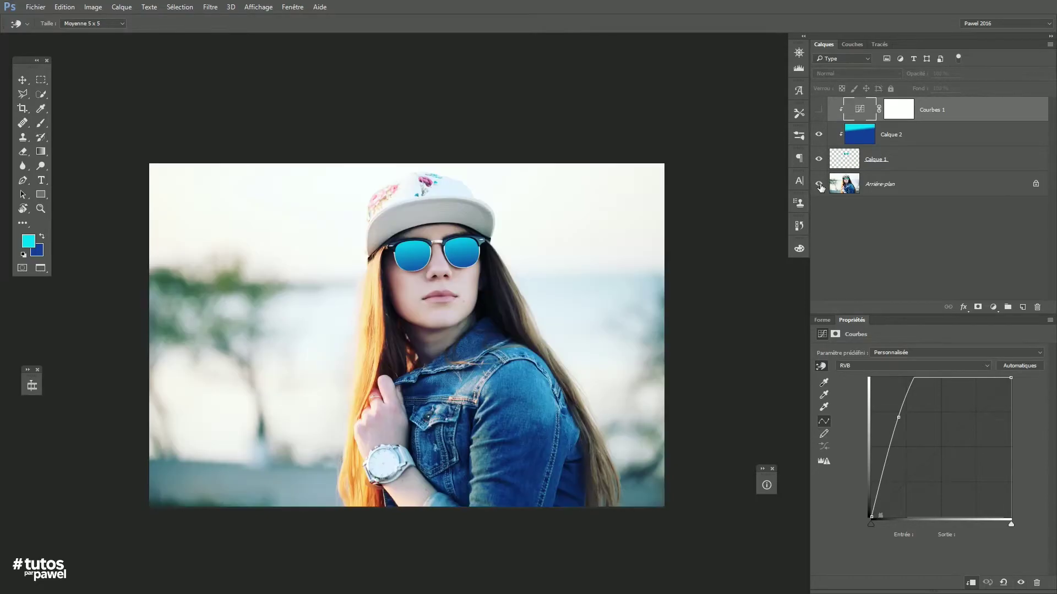
# Delete the Curves adjustment layer and check the gradient lenses up close.
pyautogui.click(820, 111)
pyautogui.moveTo(857, 113); pyautogui.dragTo(1039, 306)
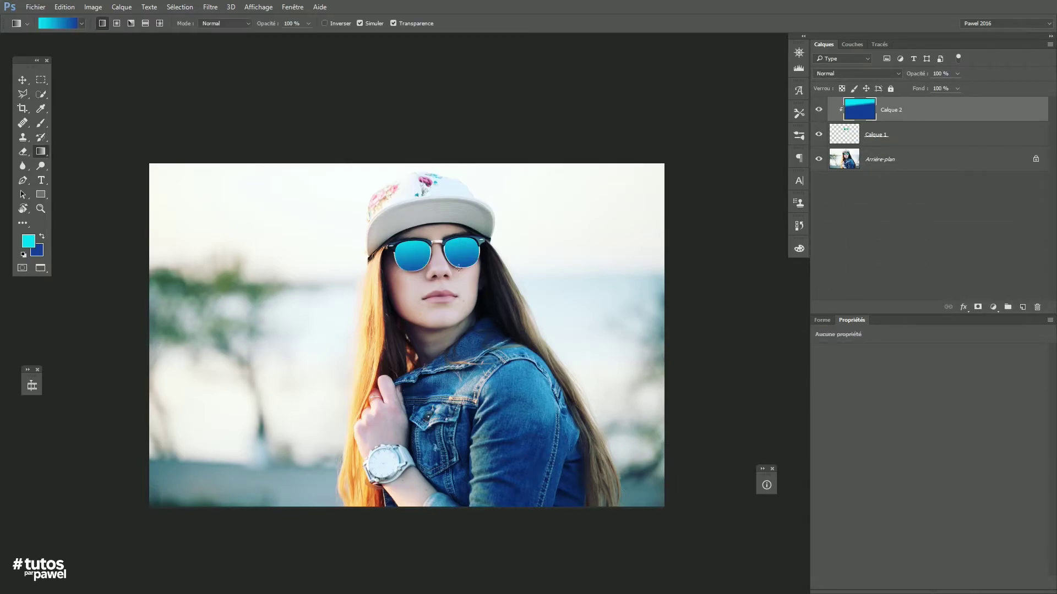
pyautogui.scroll(3, 423, 248)
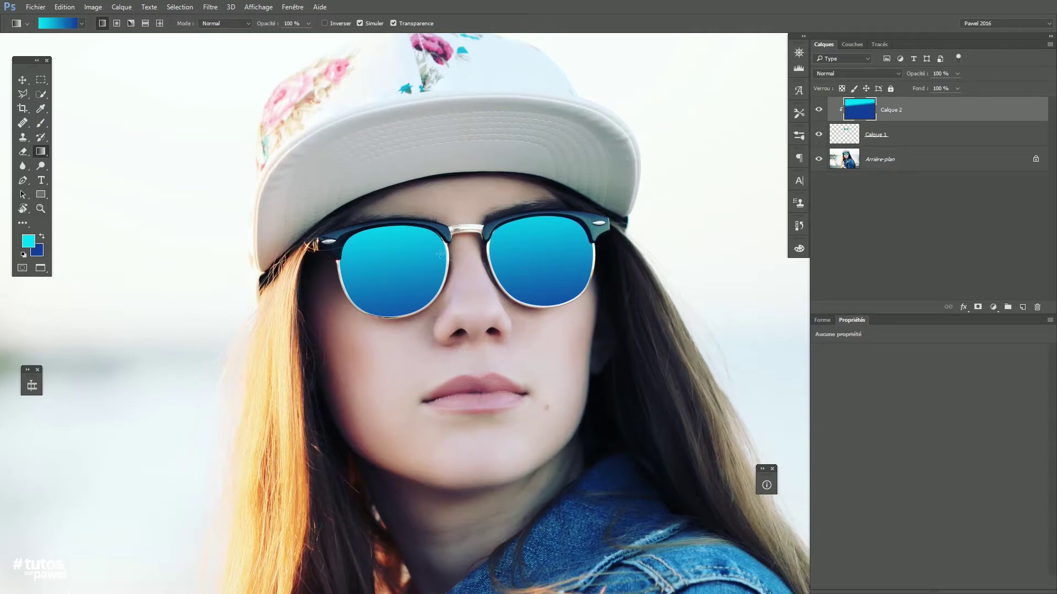
pyautogui.scroll(-3, 440, 312)
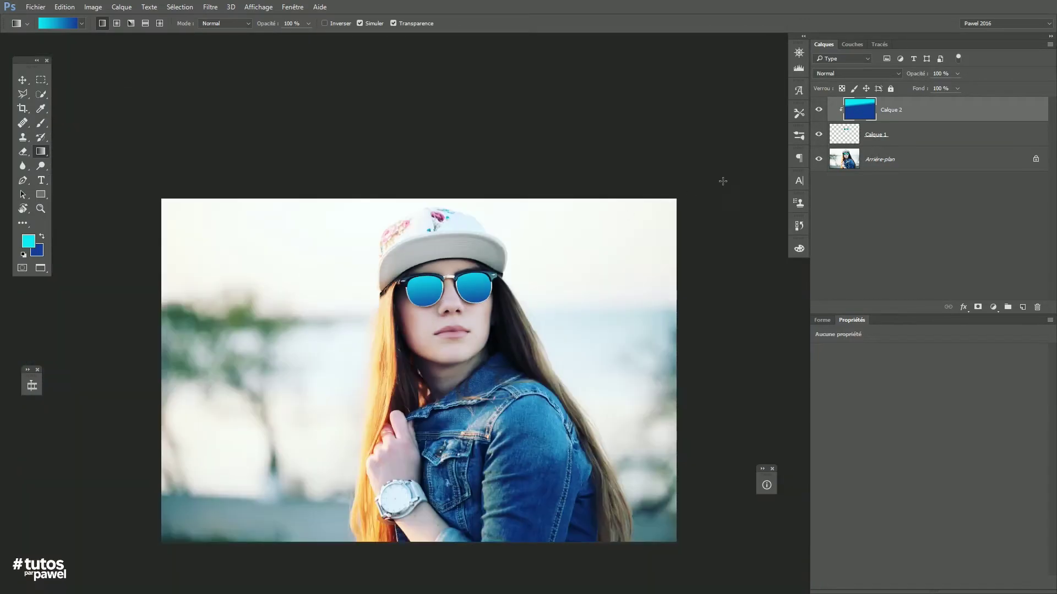
# Compare the sunglass lenses with the clipped gradient layer hidden and shown.
pyautogui.click(819, 110)
pyautogui.click(820, 135)
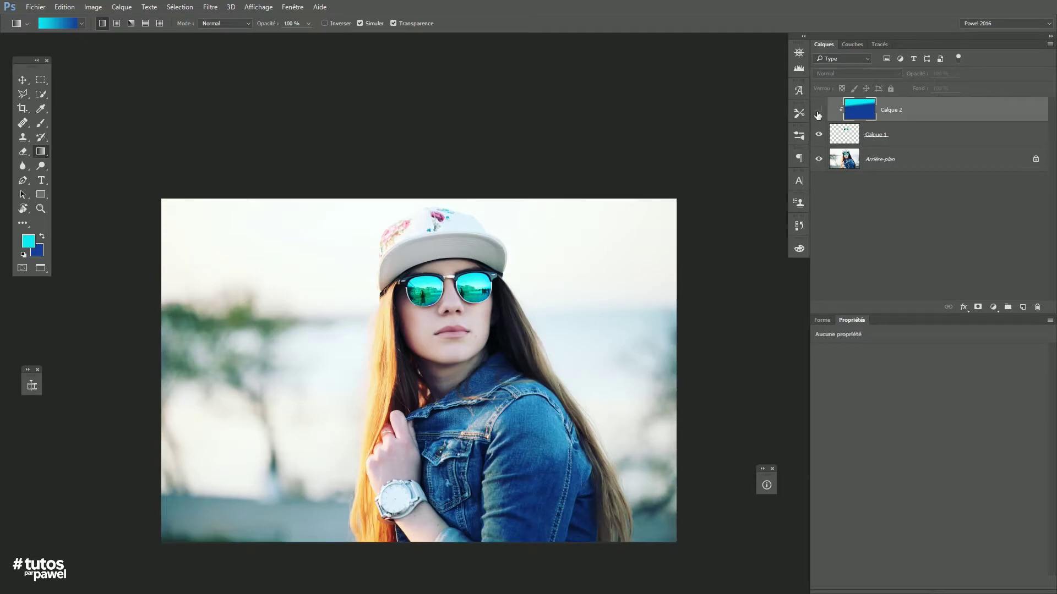
pyautogui.click(818, 111)
# Arrange the palm-tree beach photo and the sunglasses portrait side by side as two vertical tiles.
pyautogui.click(22, 80)
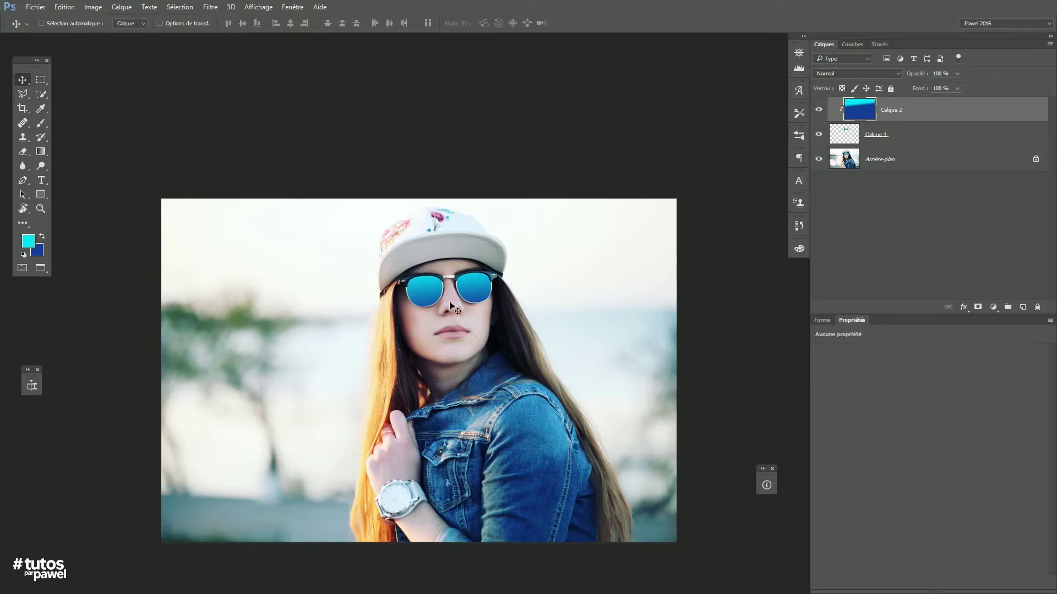
pyautogui.click(287, 8)
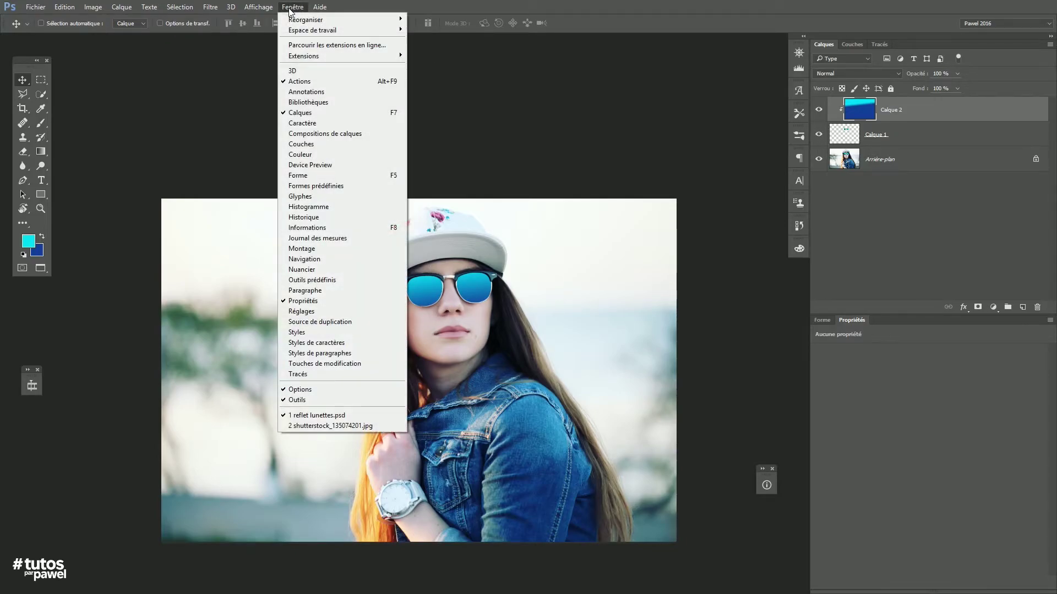
pyautogui.click(302, 427)
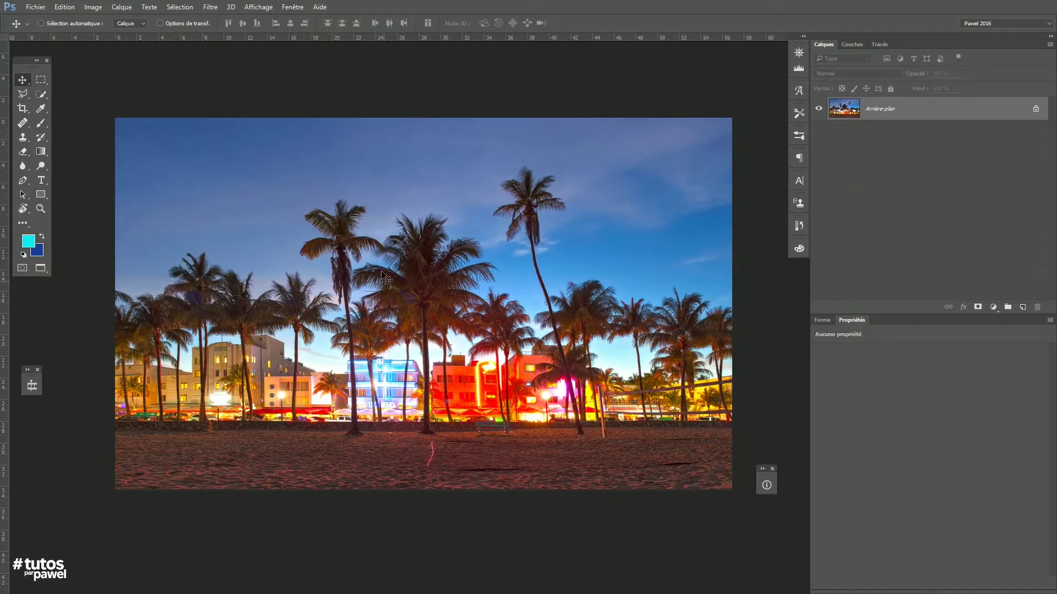
pyautogui.click(292, 6)
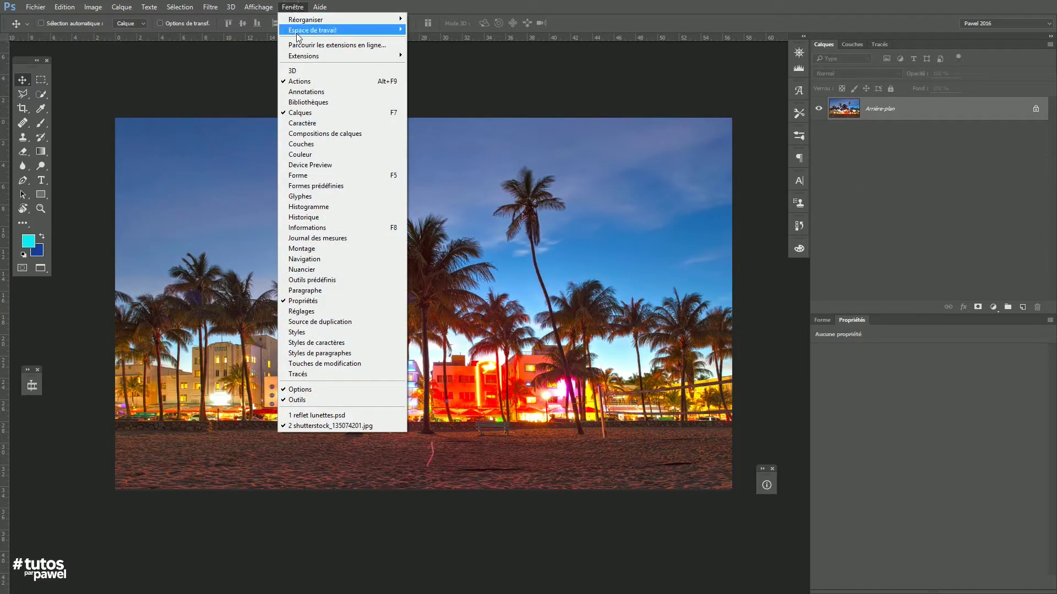
pyautogui.moveTo(298, 23)
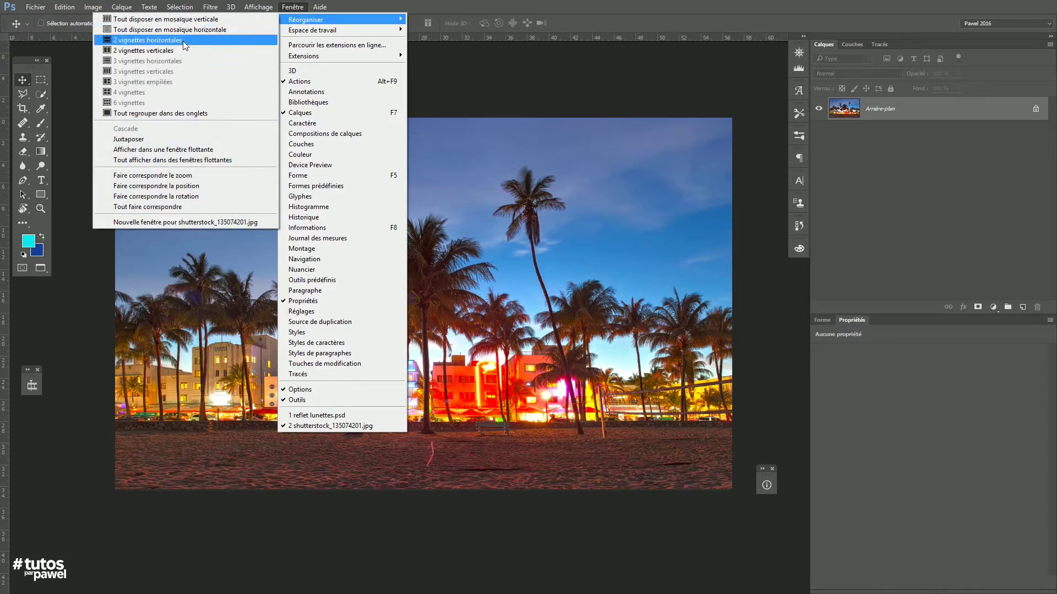
pyautogui.click(172, 50)
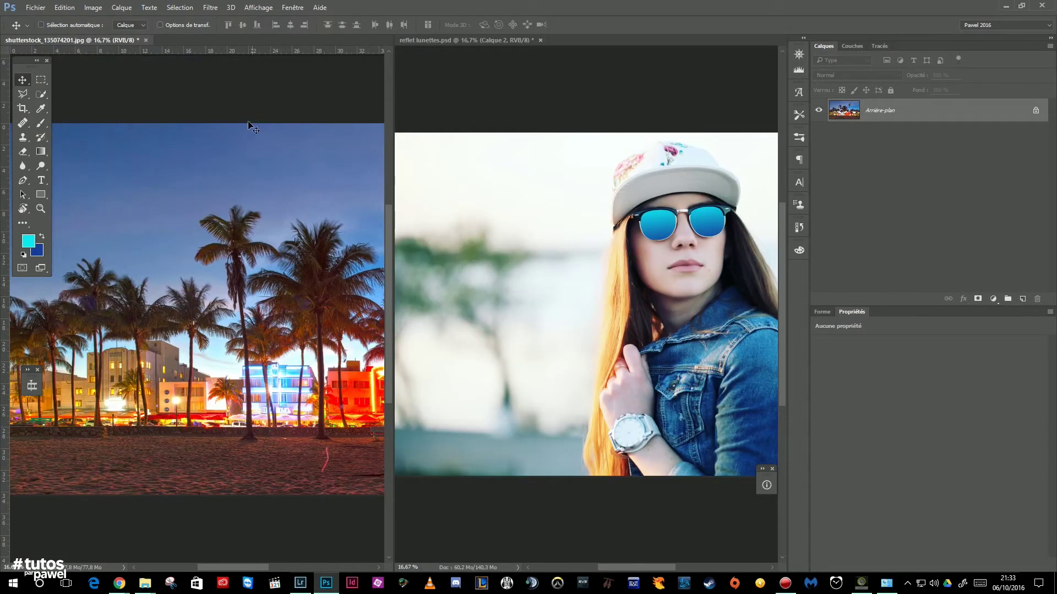
# Copy the palm-tree photo into the portrait document as a new layer and place it over the portrait in full-screen view.
pyautogui.moveTo(165, 155); pyautogui.dragTo(513, 234)
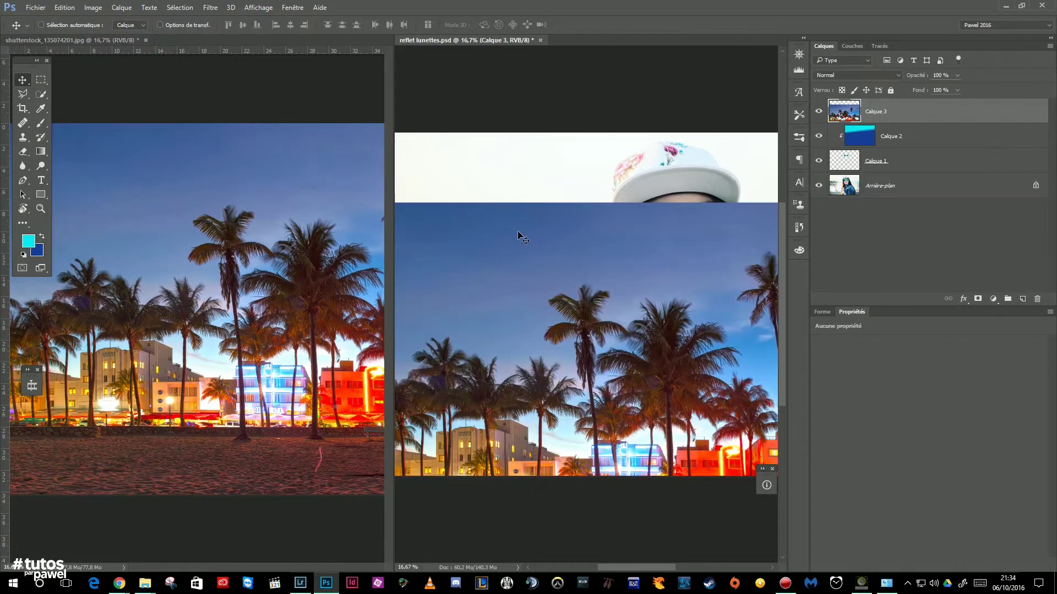
pyautogui.press('f')
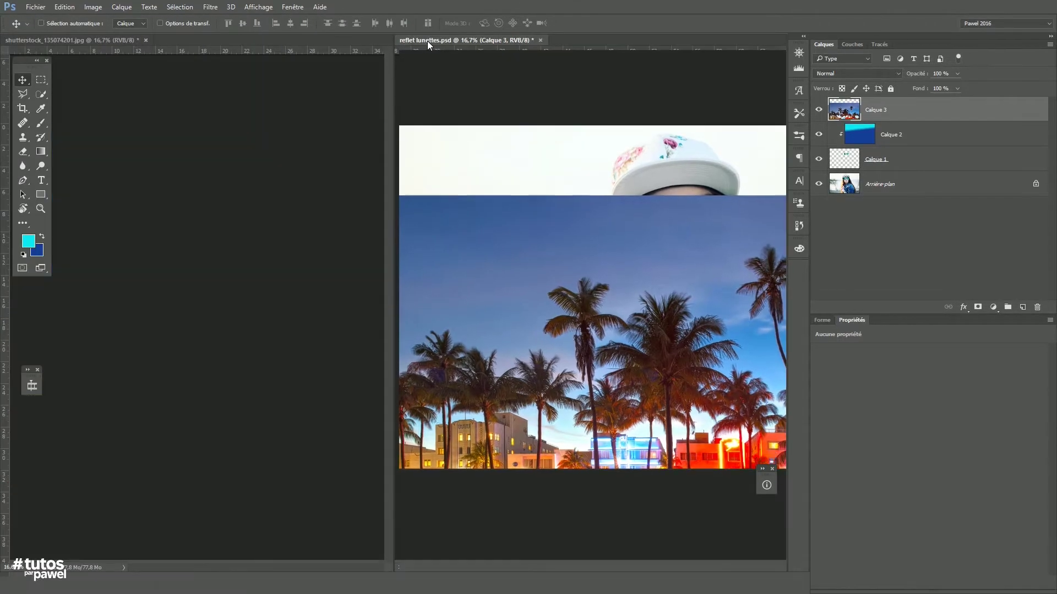
pyautogui.moveTo(543, 338); pyautogui.dragTo(513, 241)
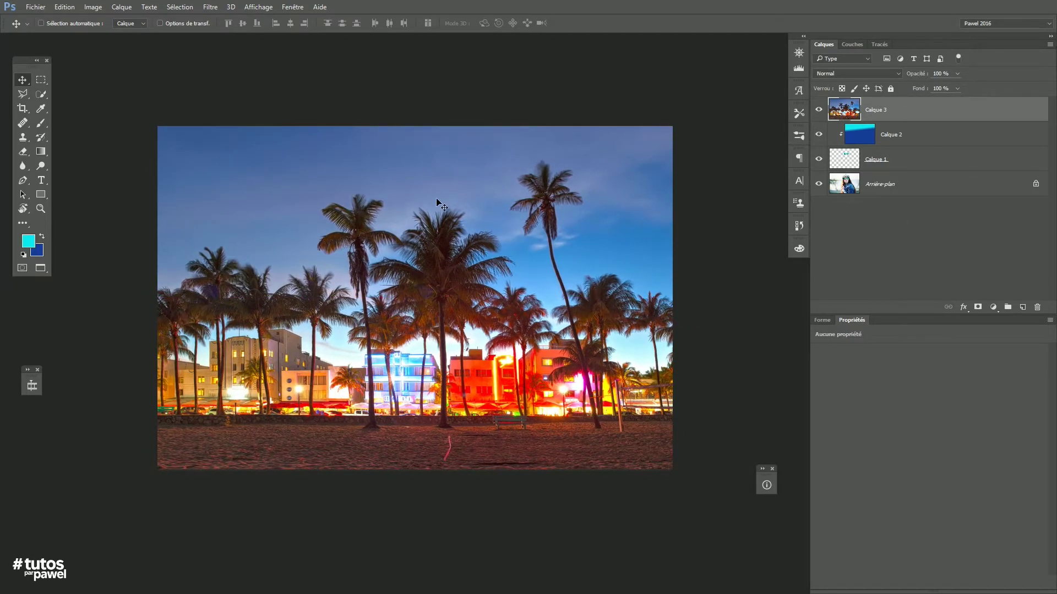
pyautogui.moveTo(437, 333); pyautogui.dragTo(413, 246)
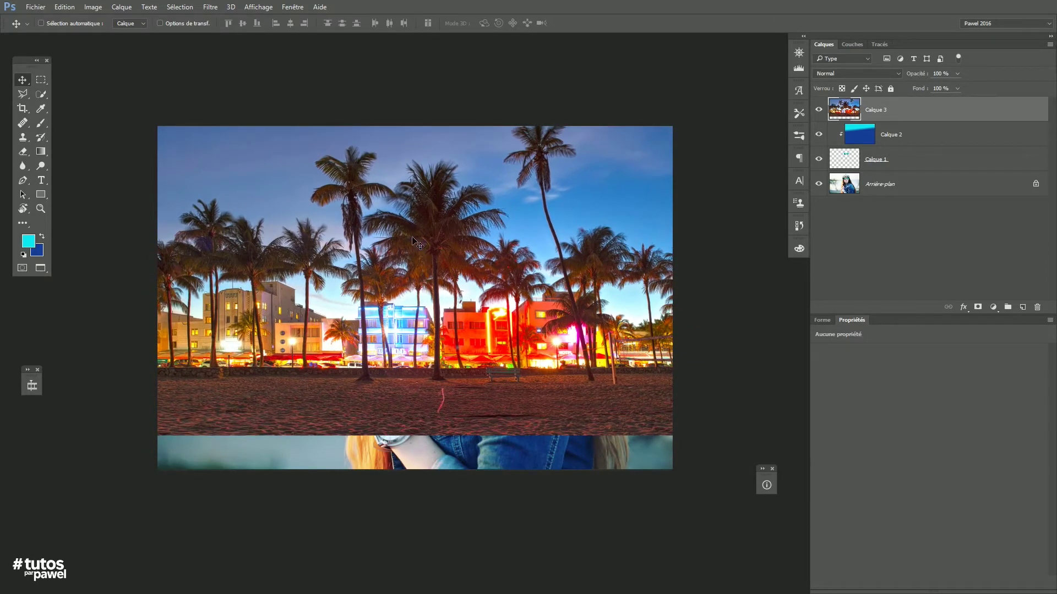
# Scale the palm-tree layer down proportionally to about 22% and move it beside the woman's face.
pyautogui.press('ctrl')
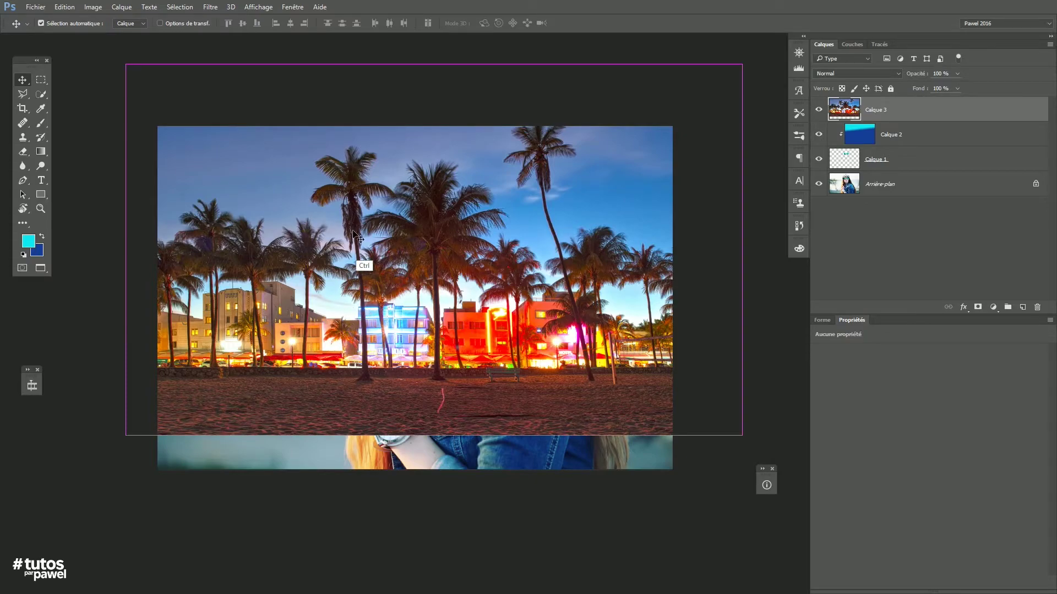
pyautogui.hotkey('ctrl', 't')
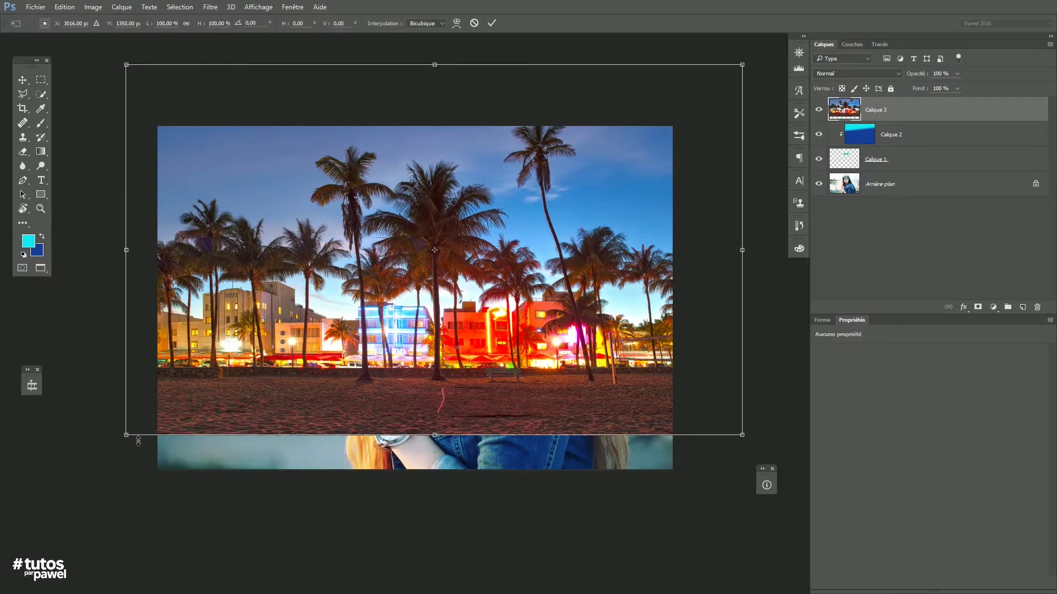
pyautogui.moveTo(127, 436); pyautogui.dragTo(354, 270)
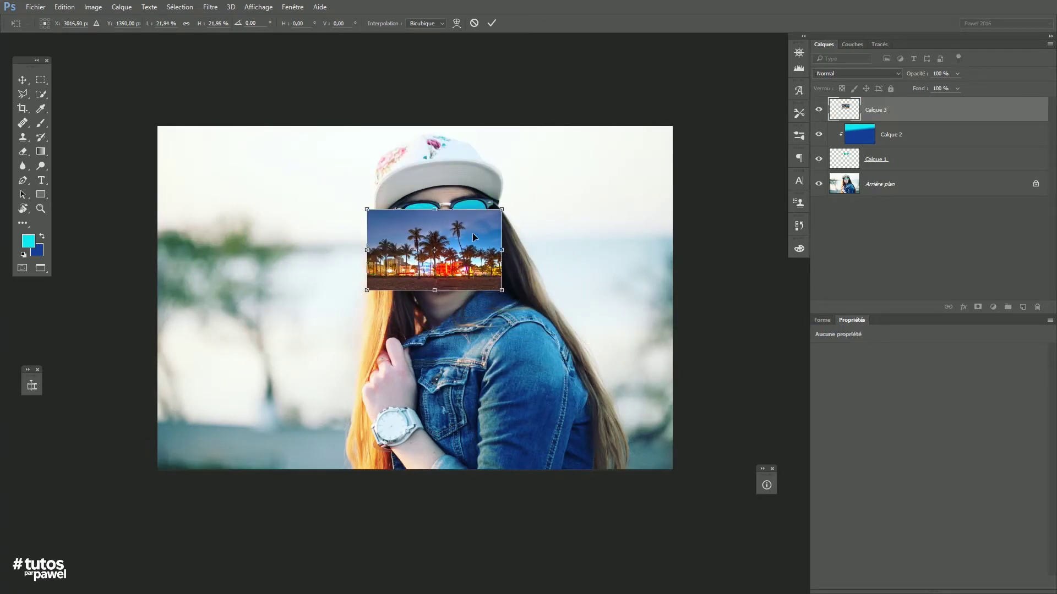
pyautogui.press('Return')
pyautogui.moveTo(450, 251); pyautogui.dragTo(611, 218)
# Hide the lens layer and examine the original reflection in the sunglasses up close.
pyautogui.click(819, 160)
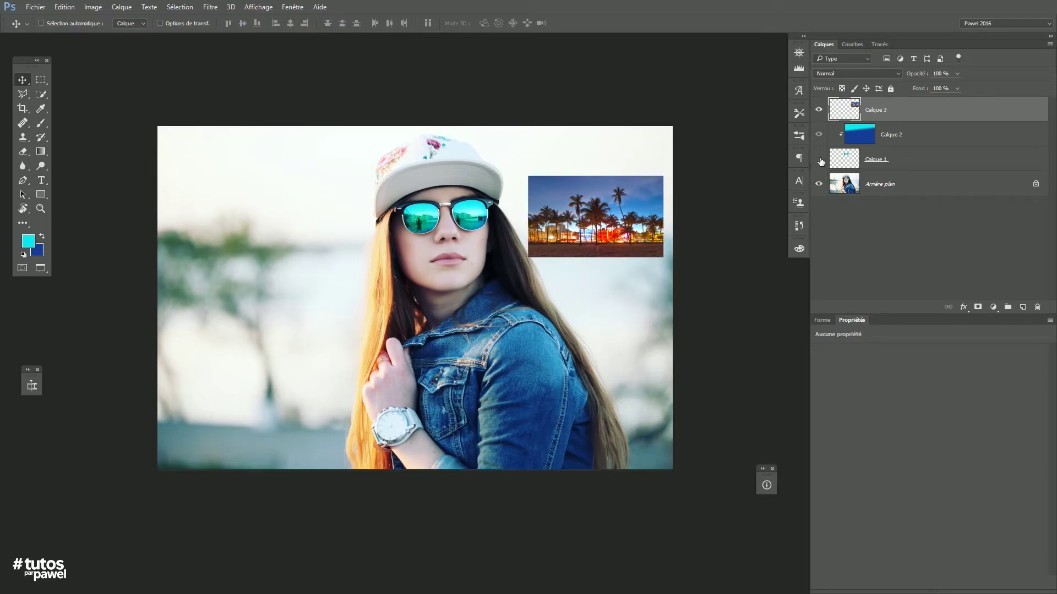
pyautogui.keyDown('ctrl'); pyautogui.click(433, 216); pyautogui.keyUp('ctrl')
pyautogui.keyDown('ctrl'); pyautogui.click(434, 215); pyautogui.keyUp('ctrl')
pyautogui.moveTo(479, 254); pyautogui.dragTo(458, 313)
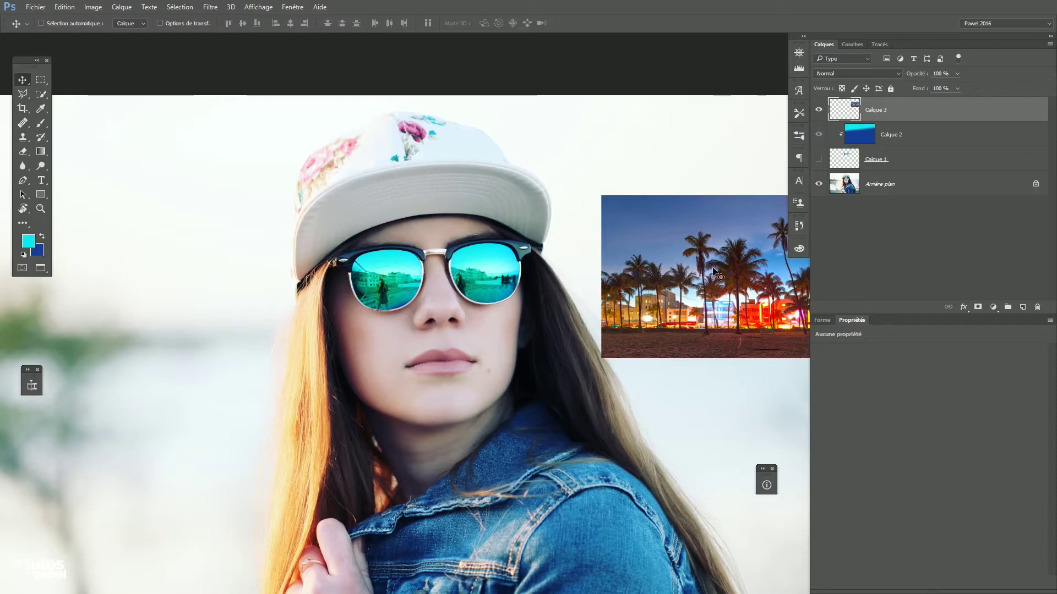
# Duplicate the palm-tree layer and move the copy over the lens on the image's left side.
pyautogui.moveTo(844, 109); pyautogui.dragTo(1024, 306)
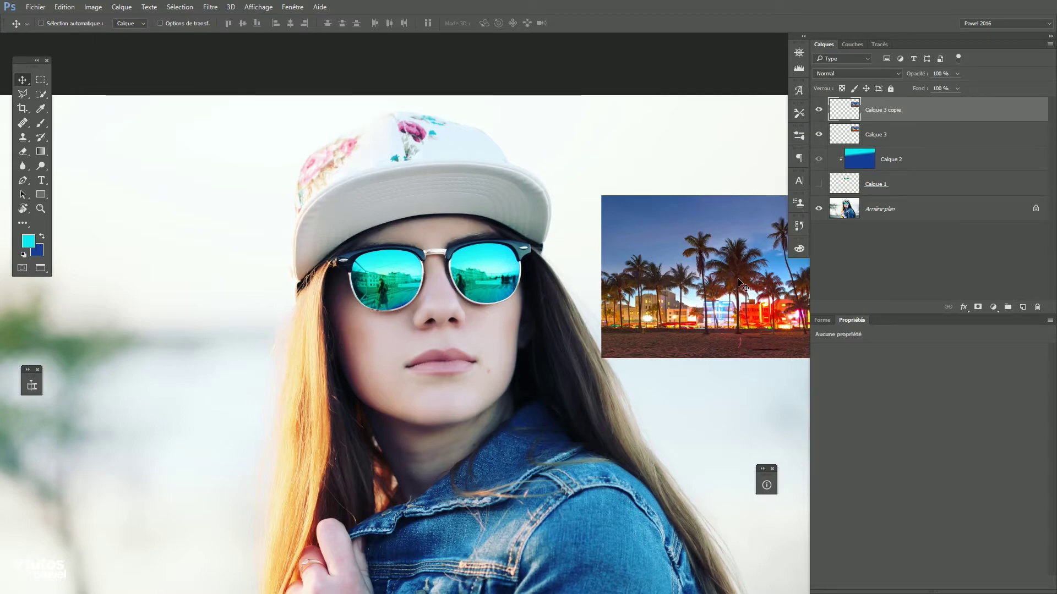
pyautogui.moveTo(739, 279); pyautogui.dragTo(391, 277)
# Hide the copied palm-tree layer and move the original Calque 3 over the lens on the image's right side.
pyautogui.click(819, 110)
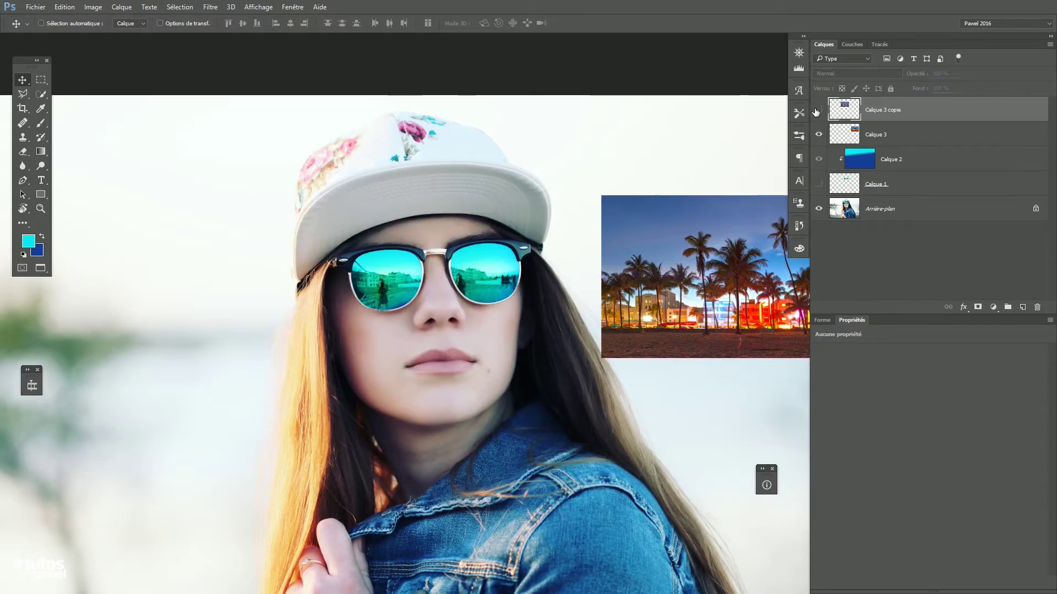
pyautogui.click(876, 133)
pyautogui.moveTo(736, 283); pyautogui.dragTo(486, 277)
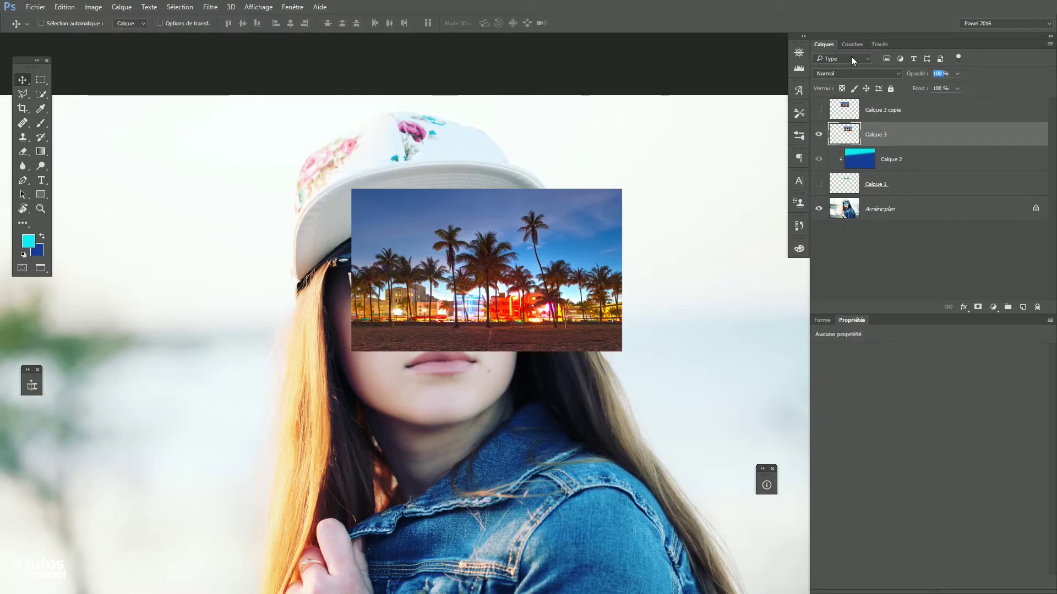
# Fine-tune Calque 3 over the glasses at 50% opacity, then show the copy again and restore Calque 3 to 100% opacity.
pyautogui.write('50')
pyautogui.press('Return')
pyautogui.moveTo(480, 268); pyautogui.dragTo(461, 266)
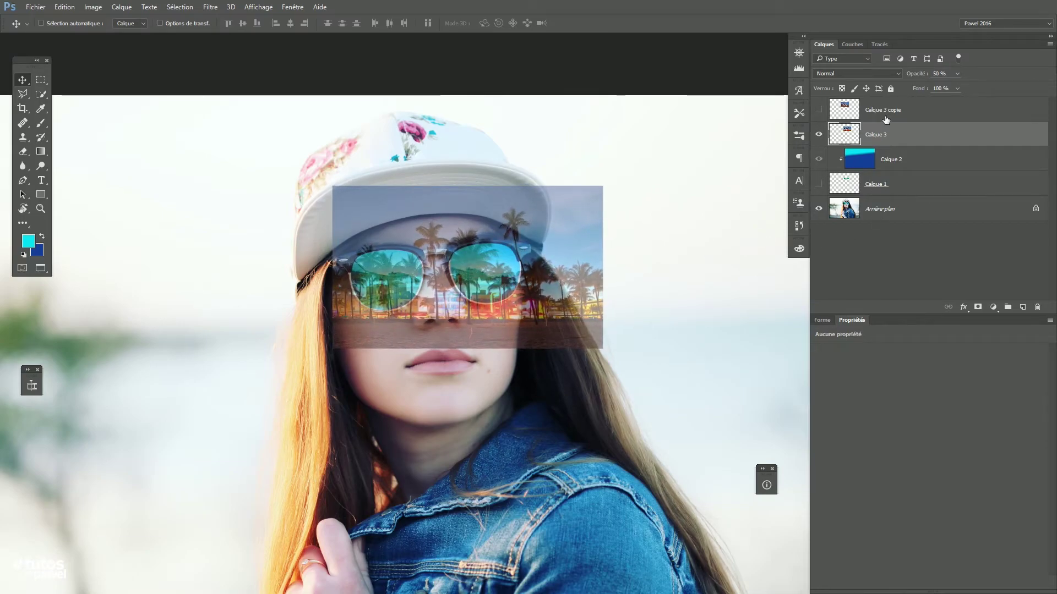
pyautogui.click(818, 110)
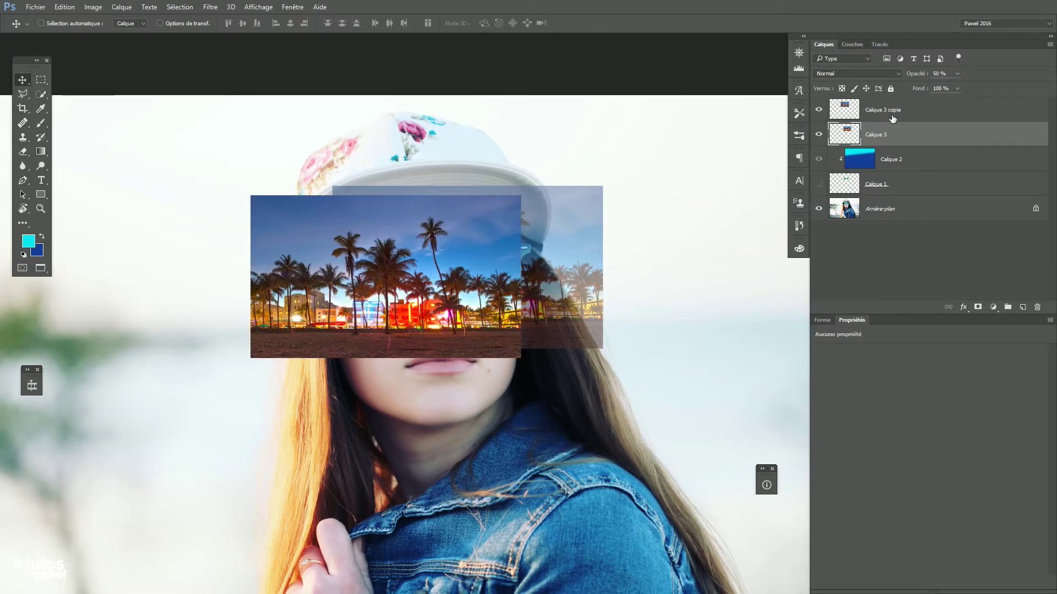
pyautogui.moveTo(916, 74); pyautogui.dragTo(984, 74)
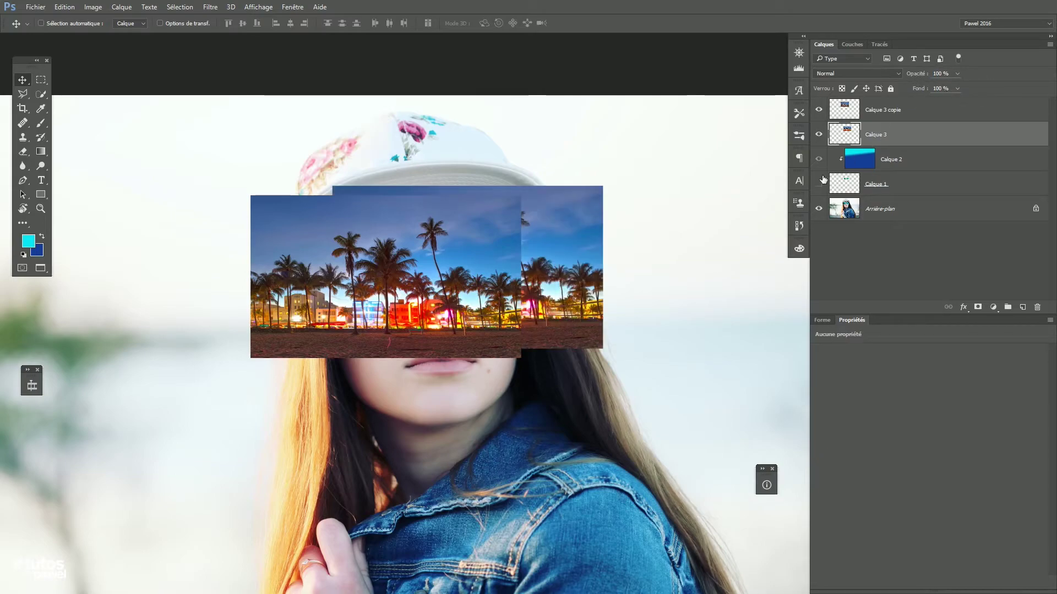
# Scale both palm-tree layers together proportionally about their centre to about two thirds of their size.
pyautogui.keyDown('shift'); pyautogui.click(885, 112); pyautogui.keyUp('shift')
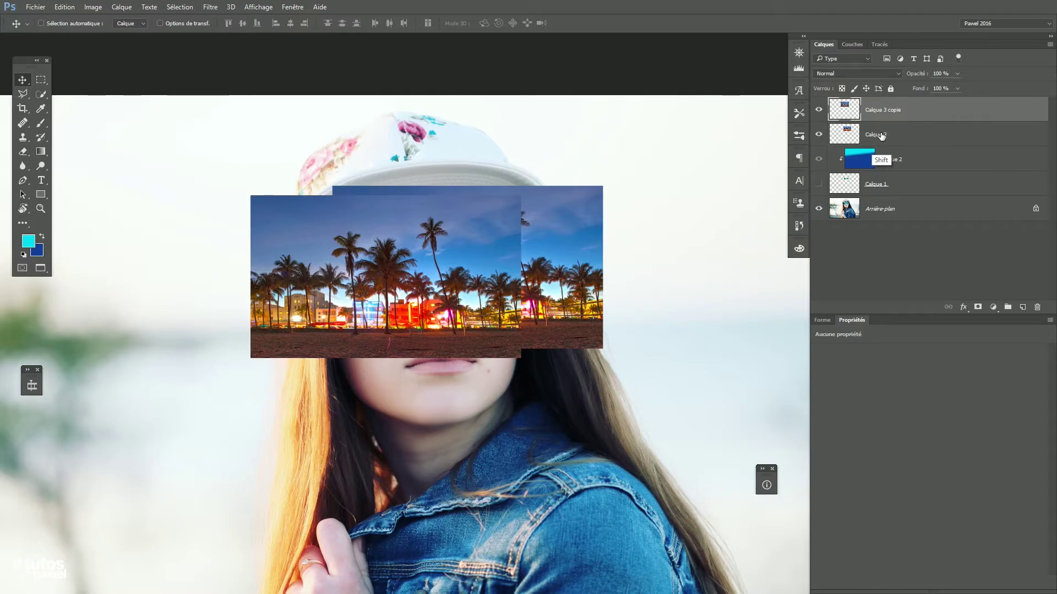
pyautogui.hotkey('ctrl', 't')
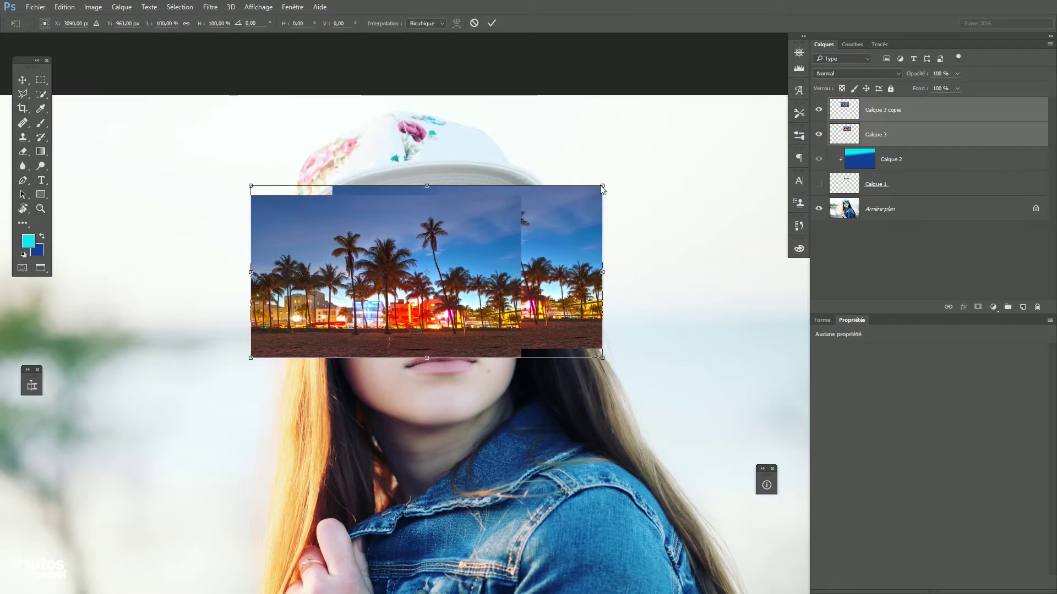
pyautogui.hotkey('alt', 'shift')
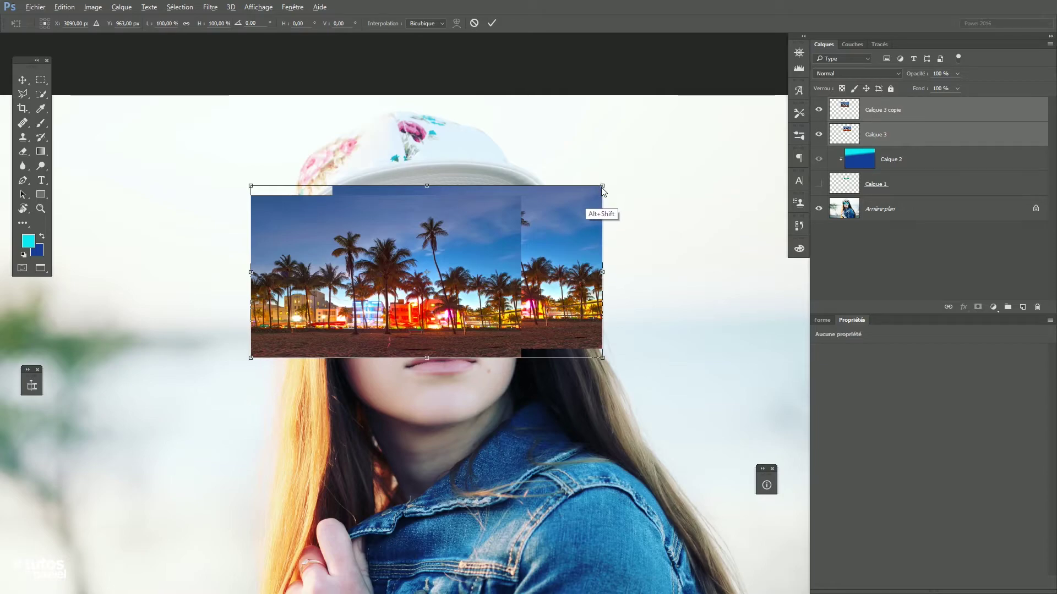
pyautogui.moveTo(604, 186); pyautogui.dragTo(544, 216)
pyautogui.press('Return')
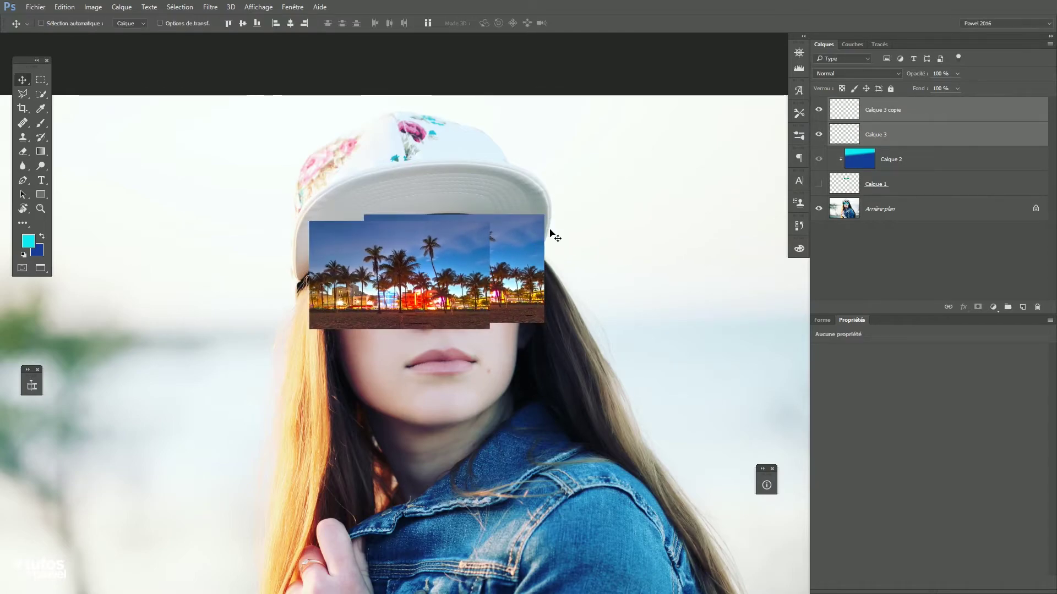
# Show the lens layer again and clip both palm-tree layers to it above the gradient.
pyautogui.click(915, 110)
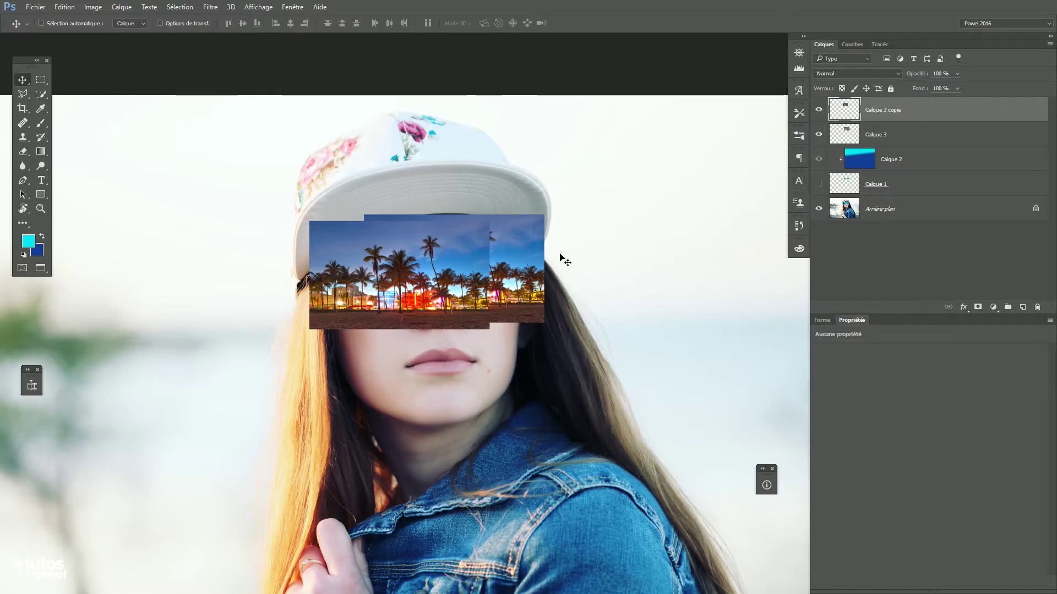
pyautogui.click(818, 185)
pyautogui.click(887, 135)
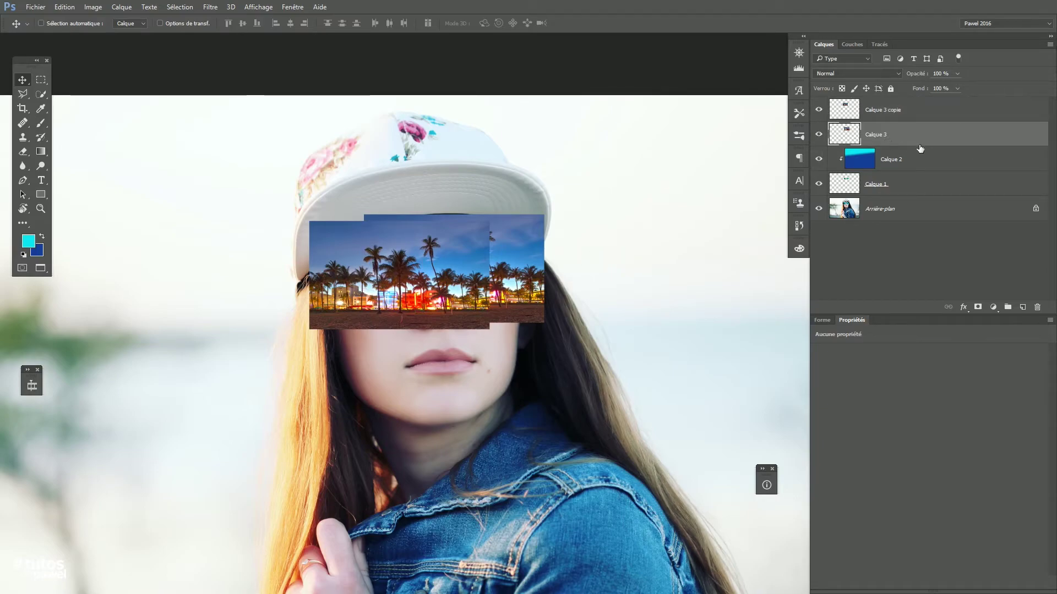
pyautogui.hotkey('ctrl', 'alt', 'g')
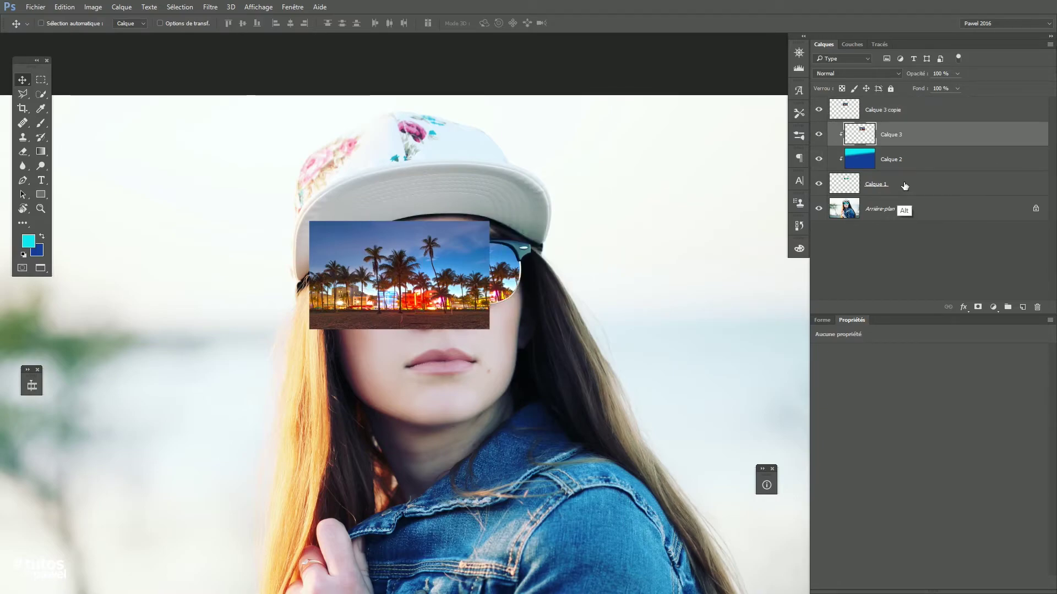
pyautogui.click(886, 112)
pyautogui.hotkey('ctrl', 'alt', 'g')
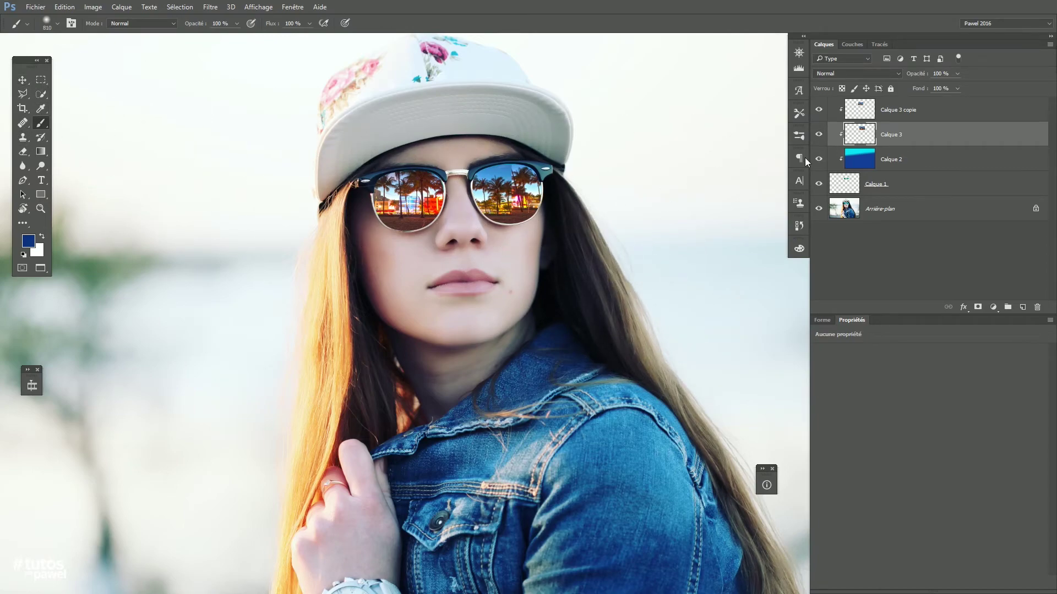
# Compare the lenses with both palm-tree layers hidden and shown over the gradient.
pyautogui.click(854, 112)
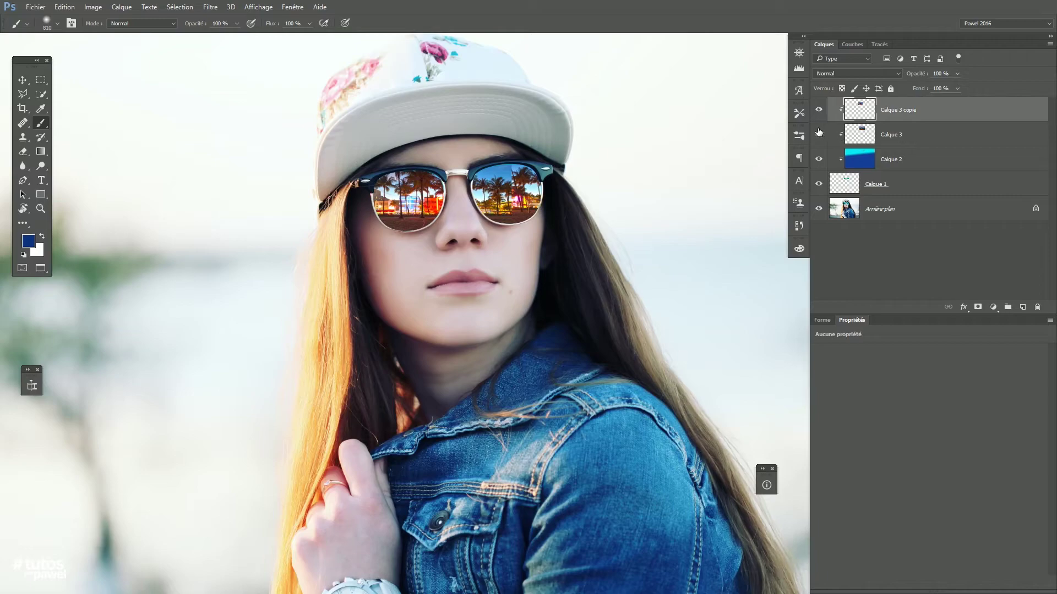
pyautogui.click(819, 110)
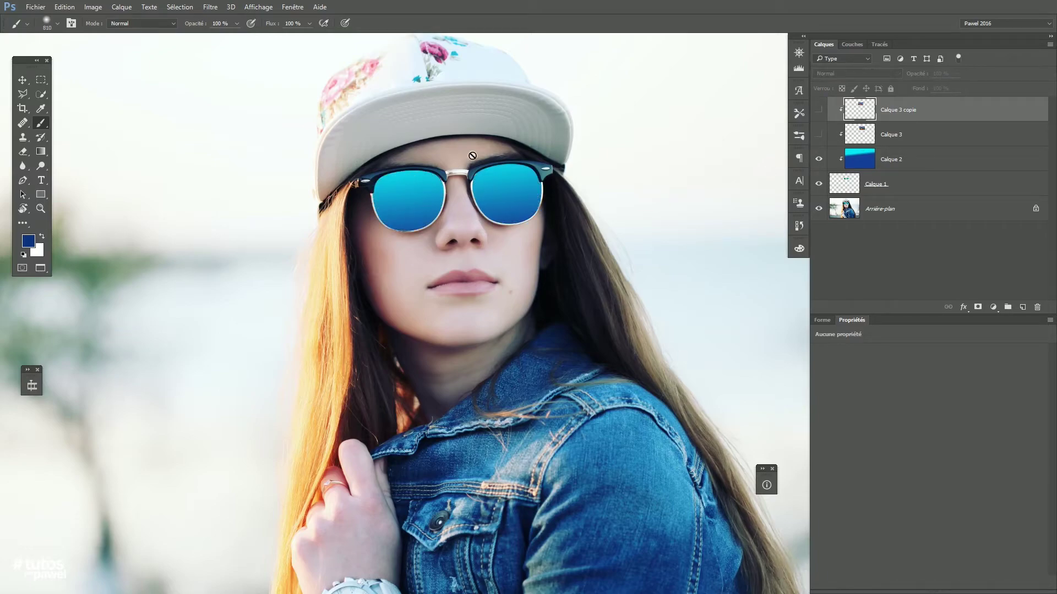
pyautogui.click(820, 110)
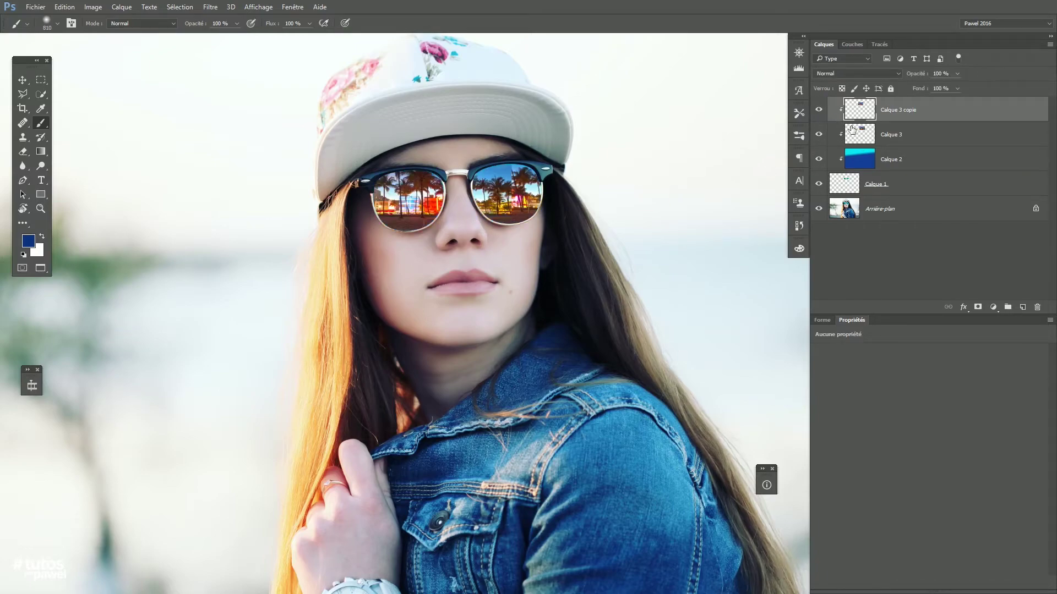
pyautogui.click(859, 142)
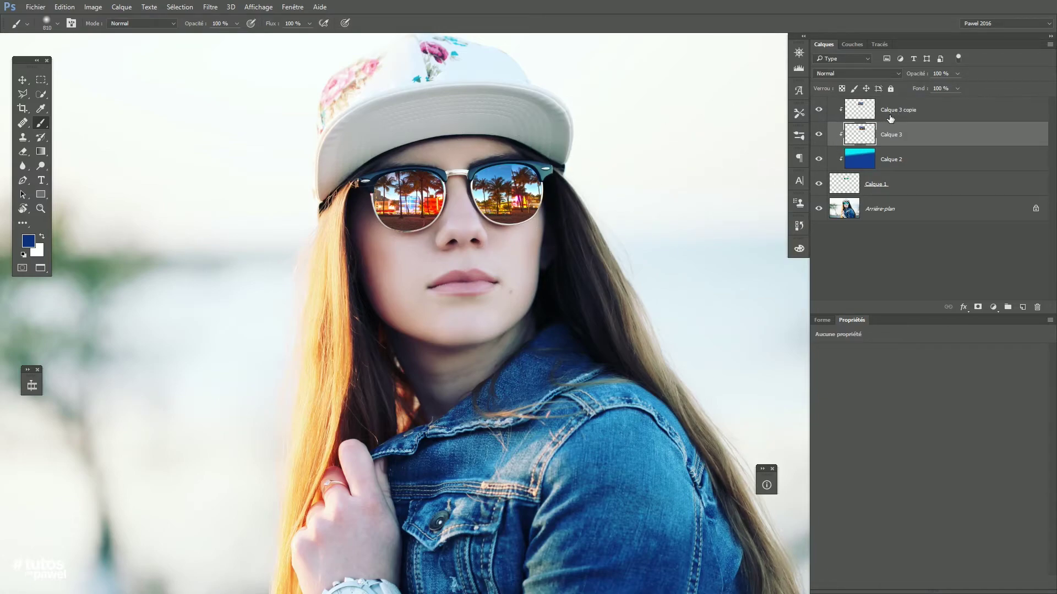
pyautogui.click(832, 74)
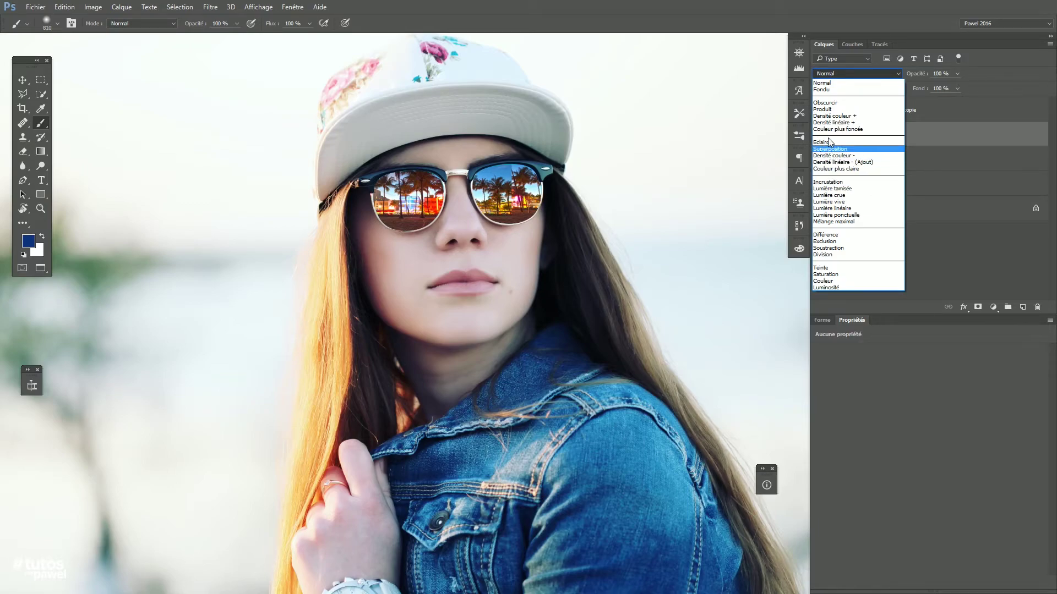
pyautogui.click(931, 250)
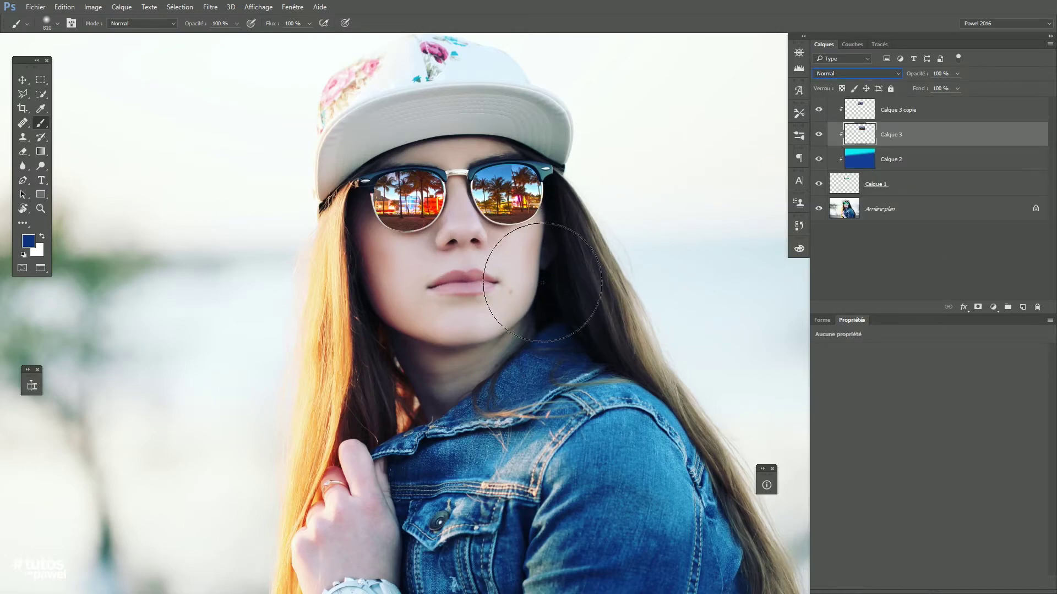
# View each palm-tree layer on its own in the lenses, leaving Calque 3 shown and Calque 3 copie hidden.
pyautogui.click(23, 80)
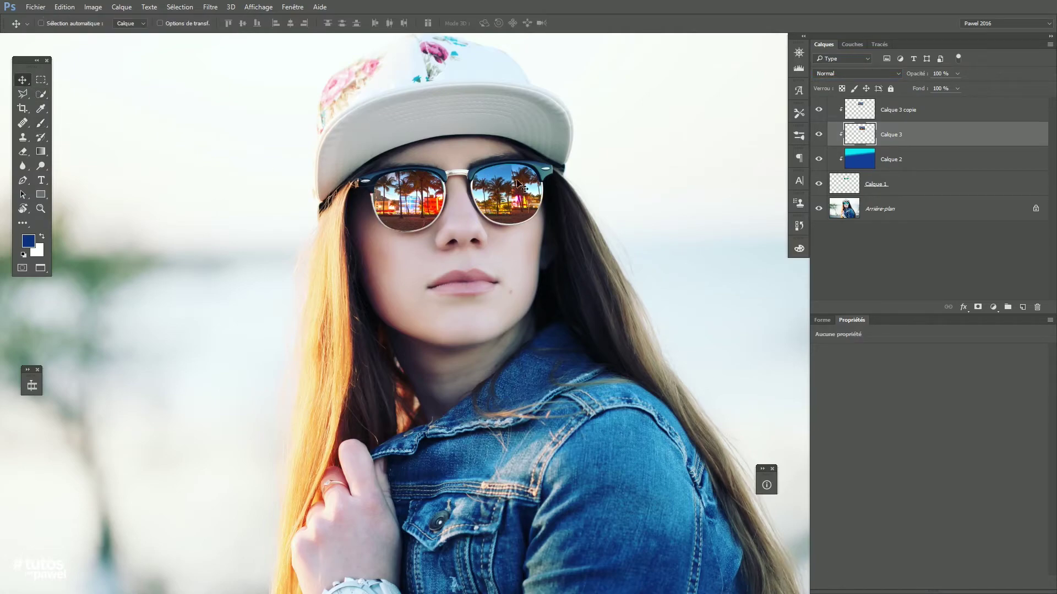
pyautogui.click(818, 135)
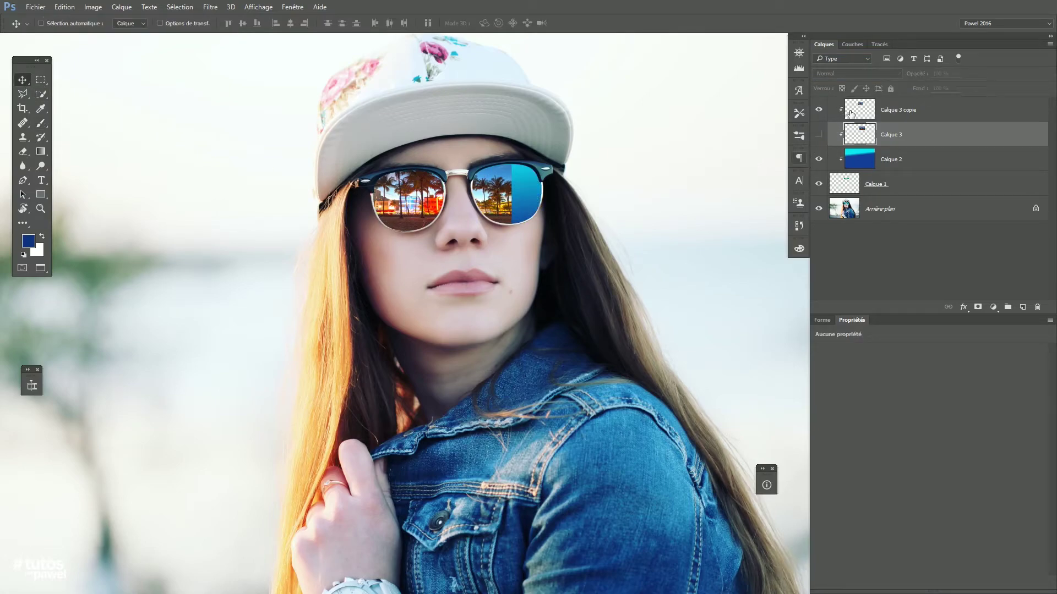
pyautogui.click(846, 112)
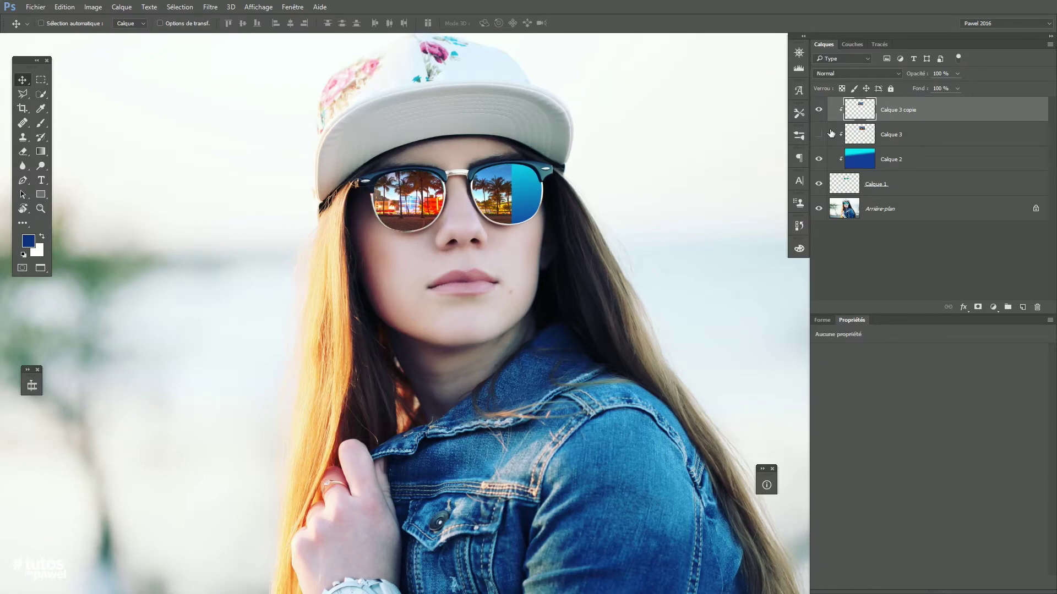
pyautogui.click(819, 110)
pyautogui.click(818, 135)
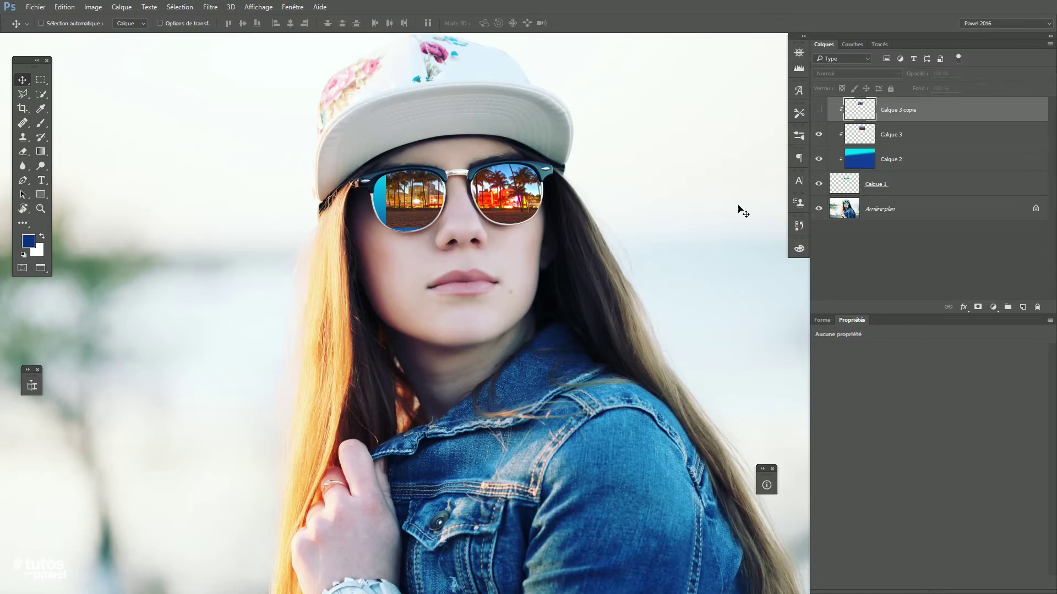
# Mask Calque 3 off the left lens with a 532 px, 97% hard black brush, then compare with the mask off and on.
pyautogui.click(850, 134)
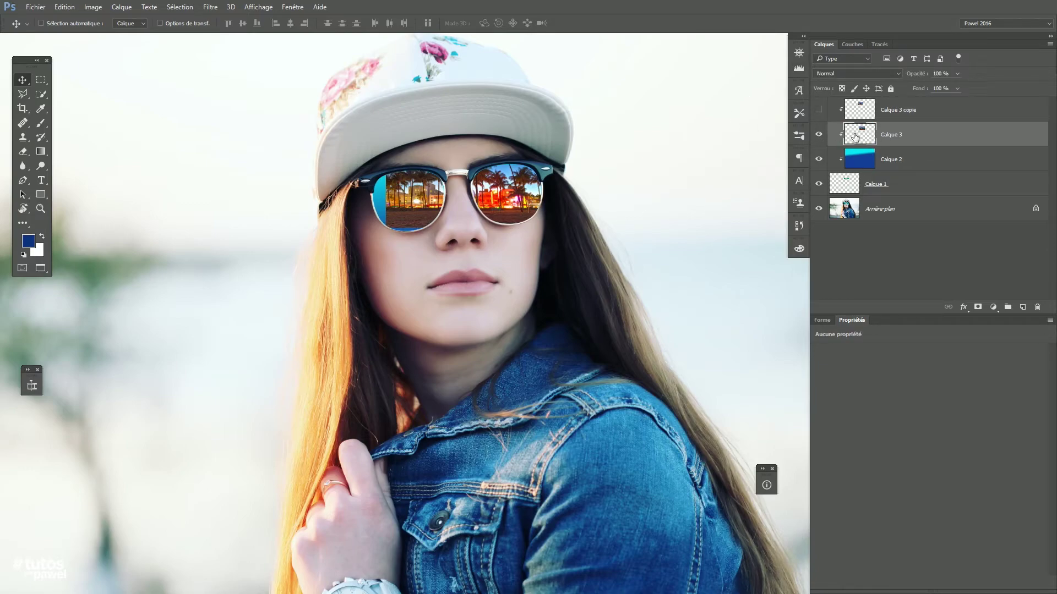
pyautogui.click(978, 308)
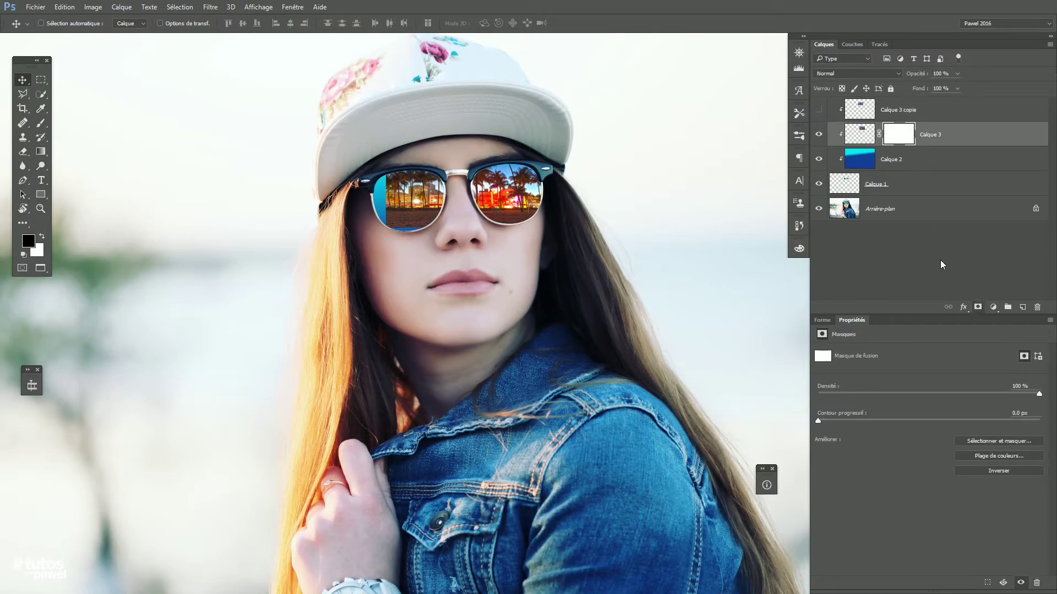
pyautogui.click(39, 126)
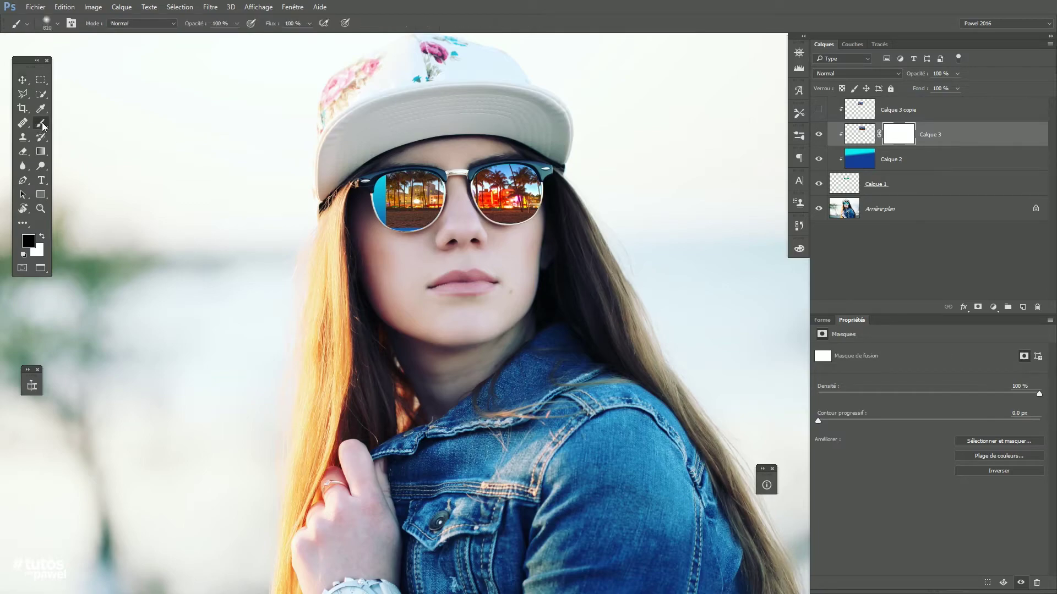
pyautogui.moveTo(326, 199); pyautogui.dragTo(291, 406)
pyautogui.moveTo(323, 137); pyautogui.dragTo(282, 131)
pyautogui.click(58, 25)
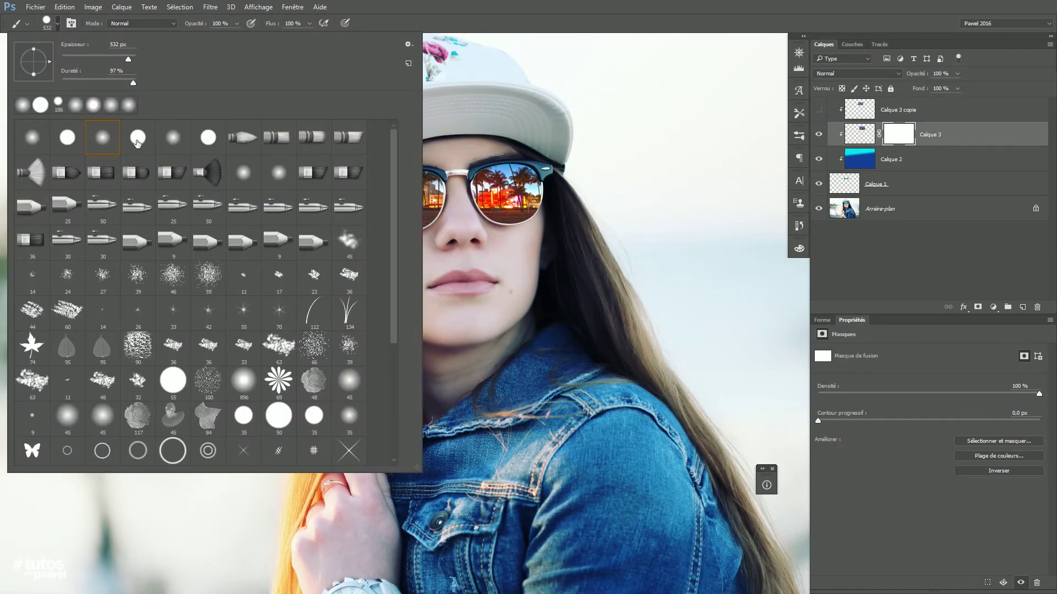
pyautogui.click(455, 32)
pyautogui.moveTo(329, 220)
pyautogui.mouseDown()
pyautogui.moveTo(356, 166)
pyautogui.moveTo(379, 247)
pyautogui.moveTo(395, 167)
pyautogui.moveTo(401, 236)
pyautogui.mouseUp()
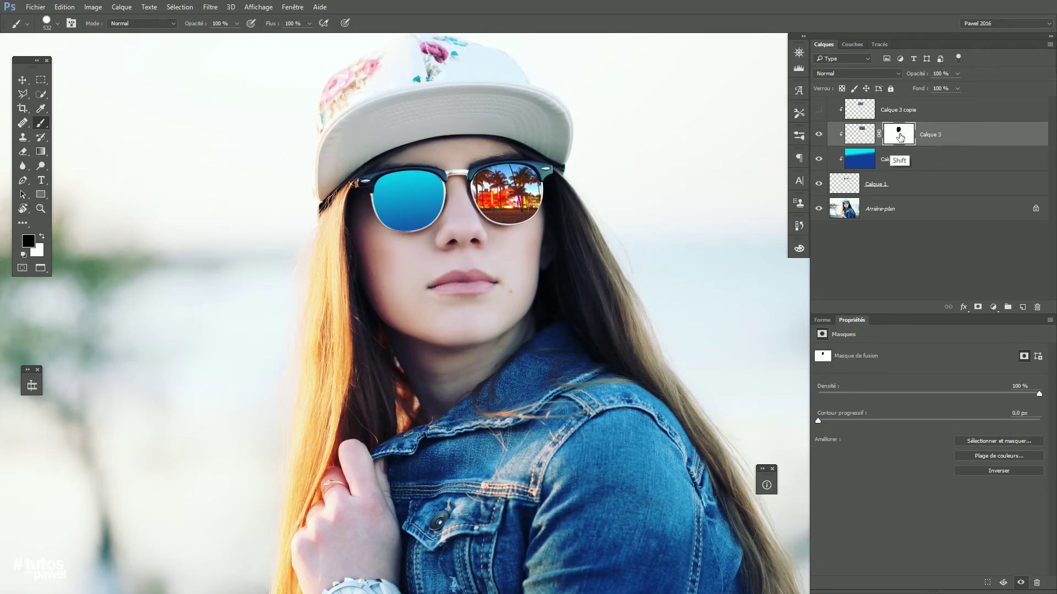
pyautogui.keyDown('shift'); pyautogui.click(905, 139); pyautogui.keyUp('shift')
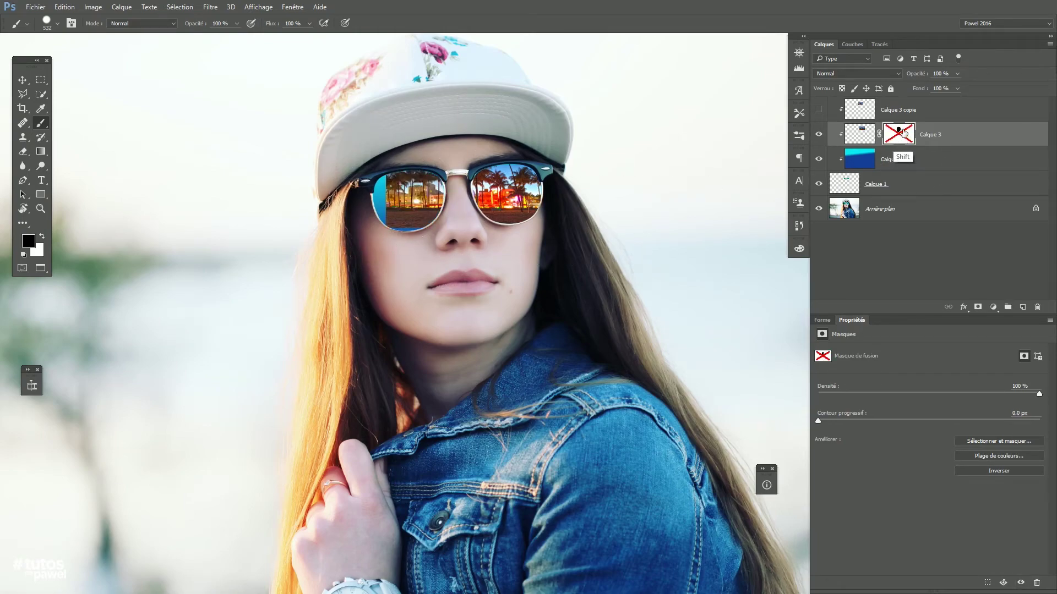
pyautogui.keyDown('shift'); pyautogui.click(899, 135); pyautogui.keyUp('shift')
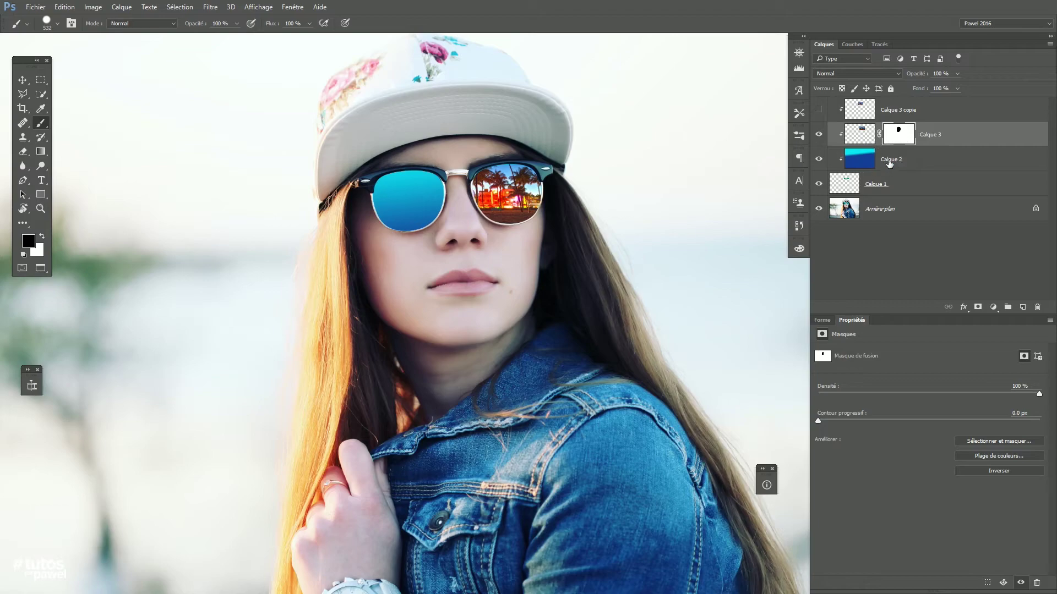
# Show Calque 3 copie, add a layer mask to it and paint out its part over the right lens in black.
pyautogui.click(860, 110)
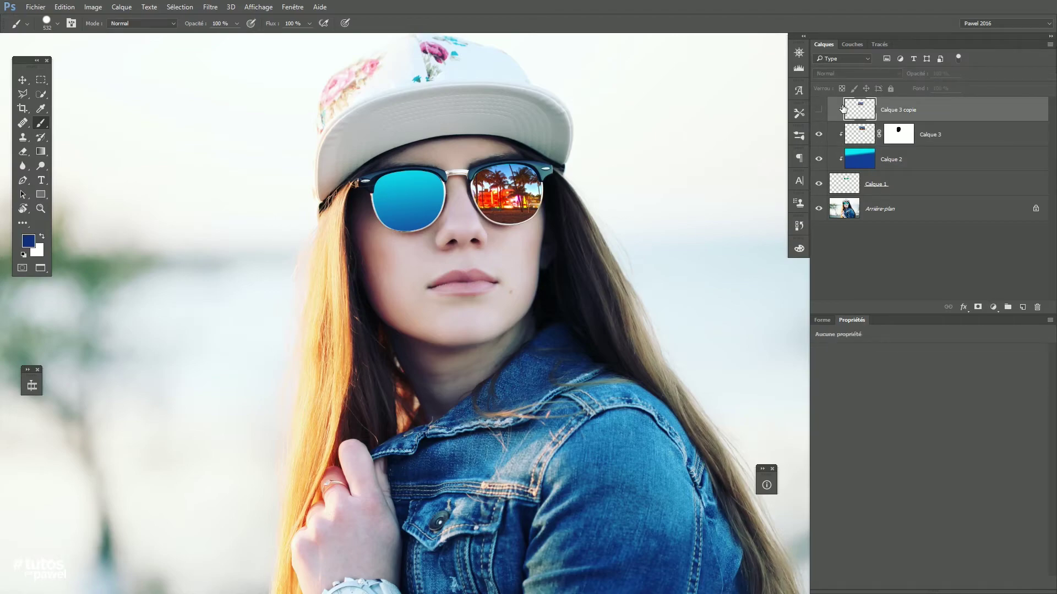
pyautogui.click(819, 112)
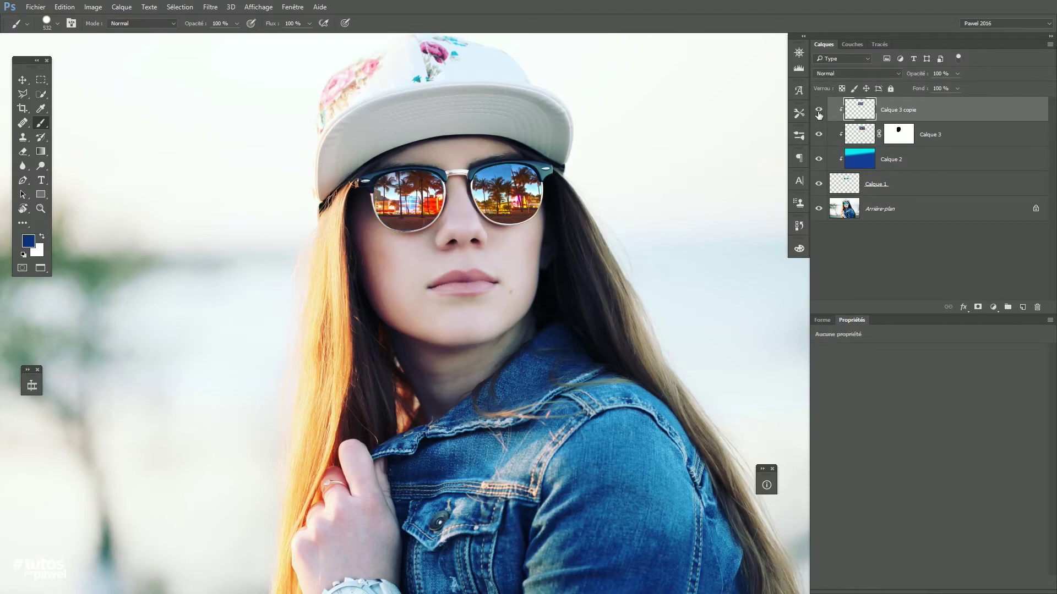
pyautogui.click(978, 306)
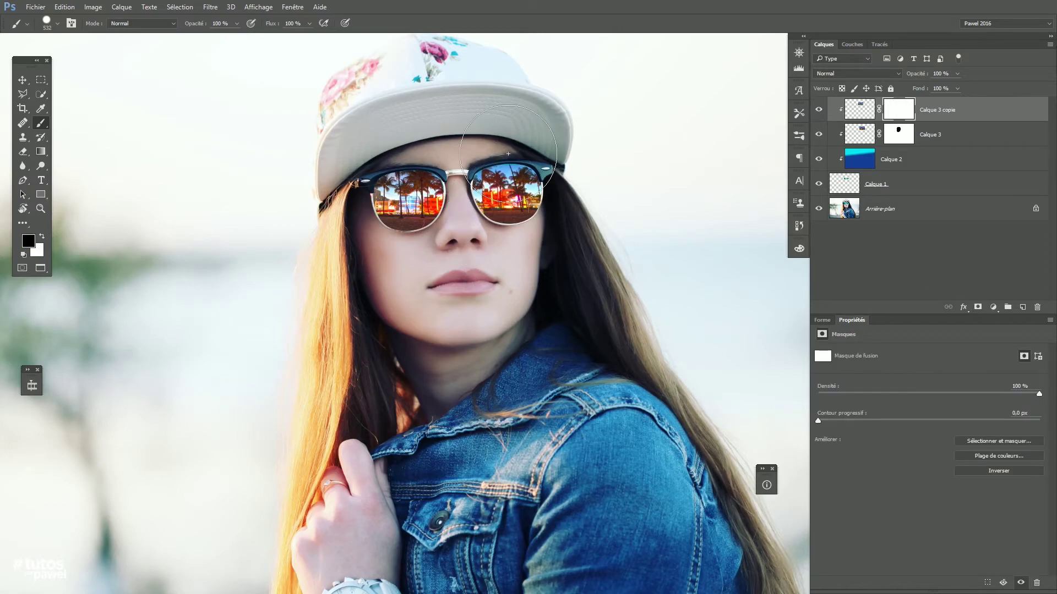
pyautogui.click(510, 211)
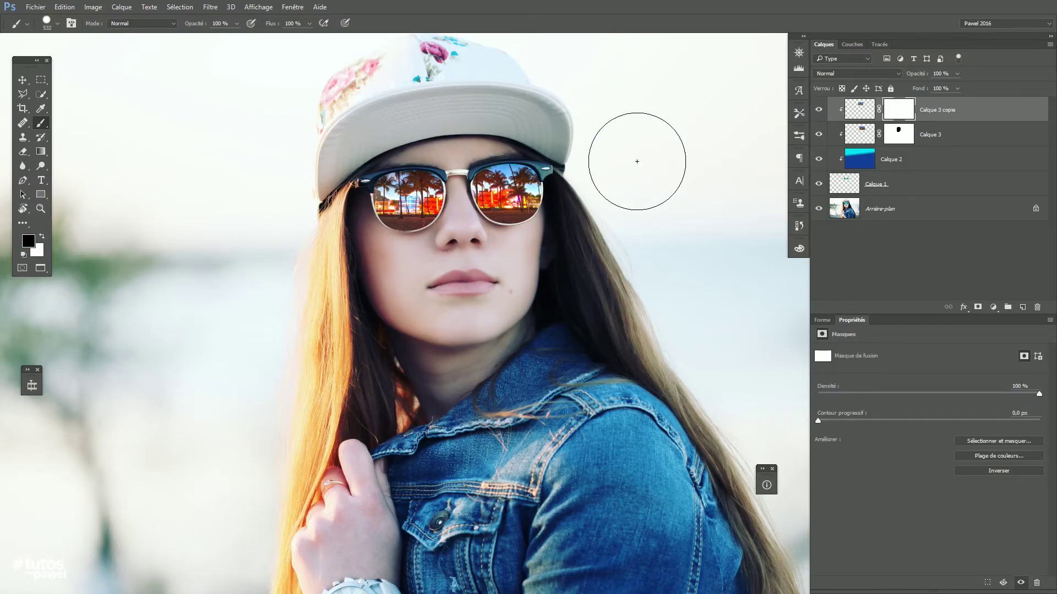
# Set the blending mode of both Calque 3 copie and Calque 3 to Lumière tamisée.
pyautogui.click(22, 81)
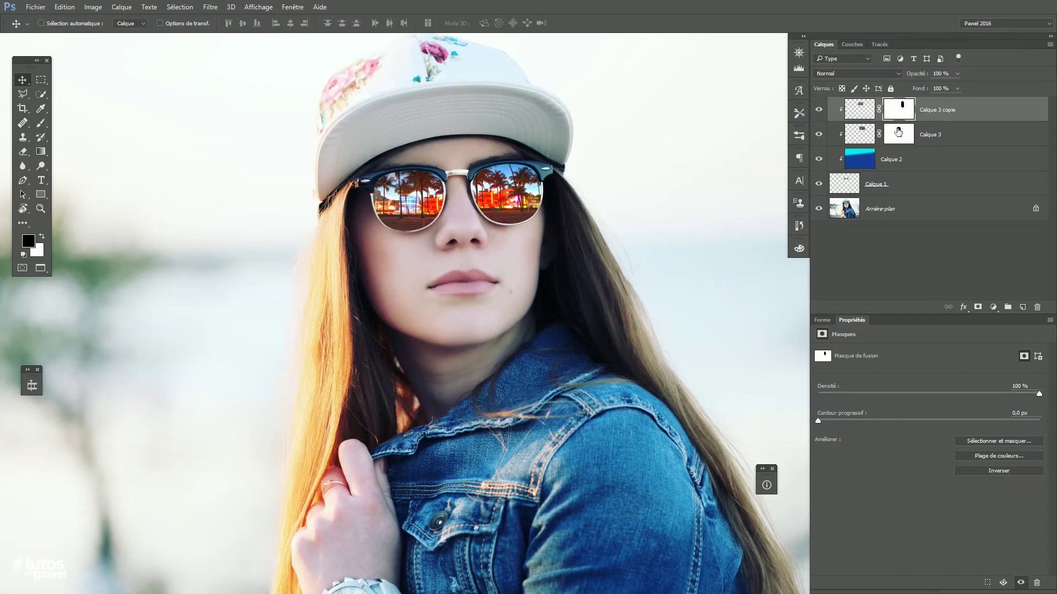
pyautogui.click(858, 109)
pyautogui.click(835, 74)
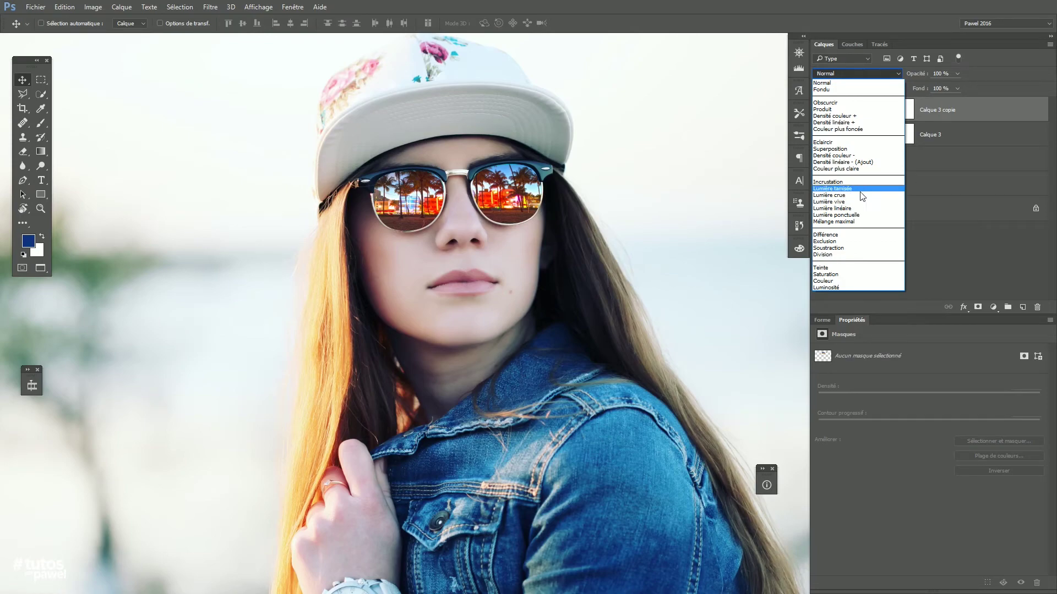
pyautogui.click(835, 189)
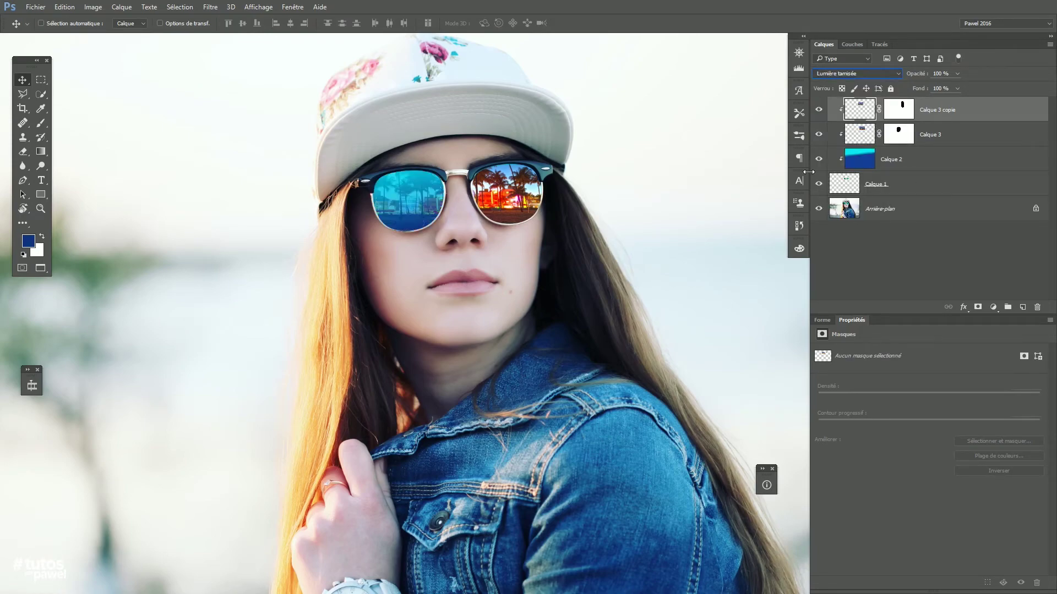
pyautogui.click(855, 133)
pyautogui.click(853, 74)
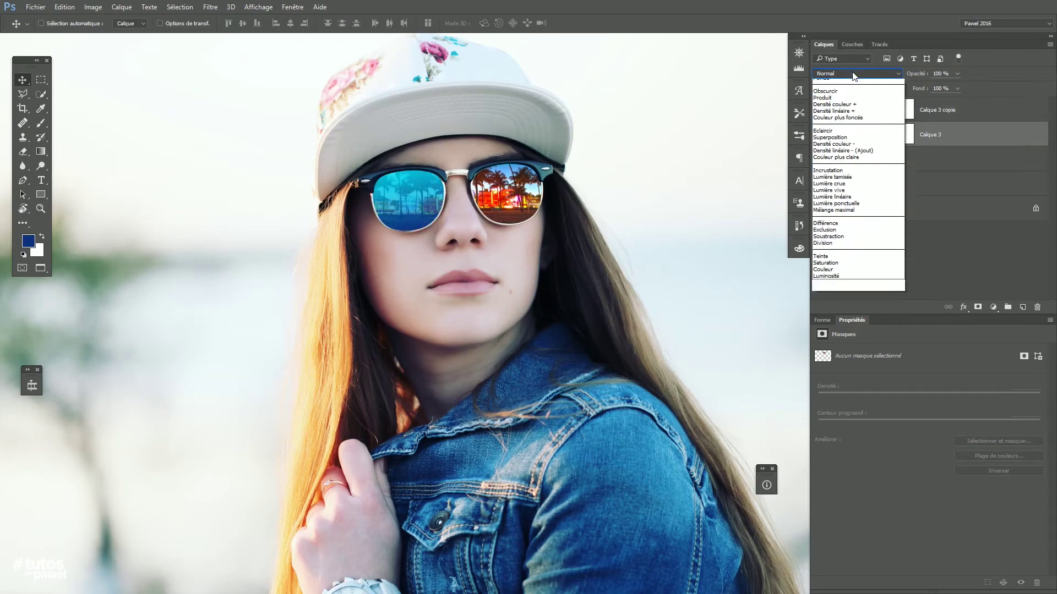
pyautogui.click(836, 190)
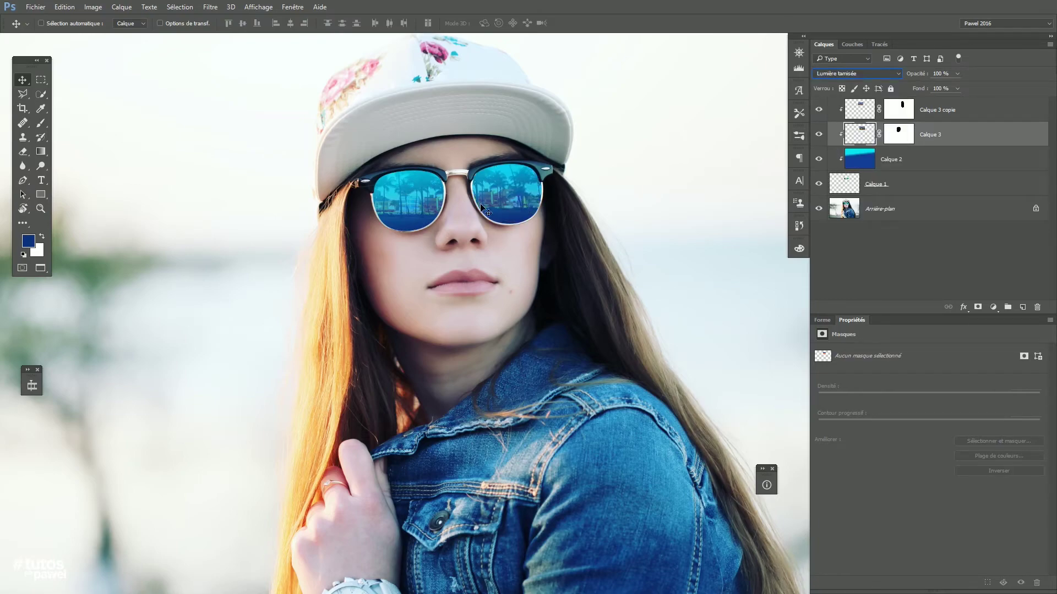
# Try the Incrustation and Superposition blending modes on Calque 3 while viewing the lenses up close.
pyautogui.moveTo(466, 197); pyautogui.dragTo(490, 260)
pyautogui.keyDown('ctrl'); pyautogui.keyDown('alt'); pyautogui.click(498, 307); pyautogui.keyUp('alt'); pyautogui.keyUp('ctrl')
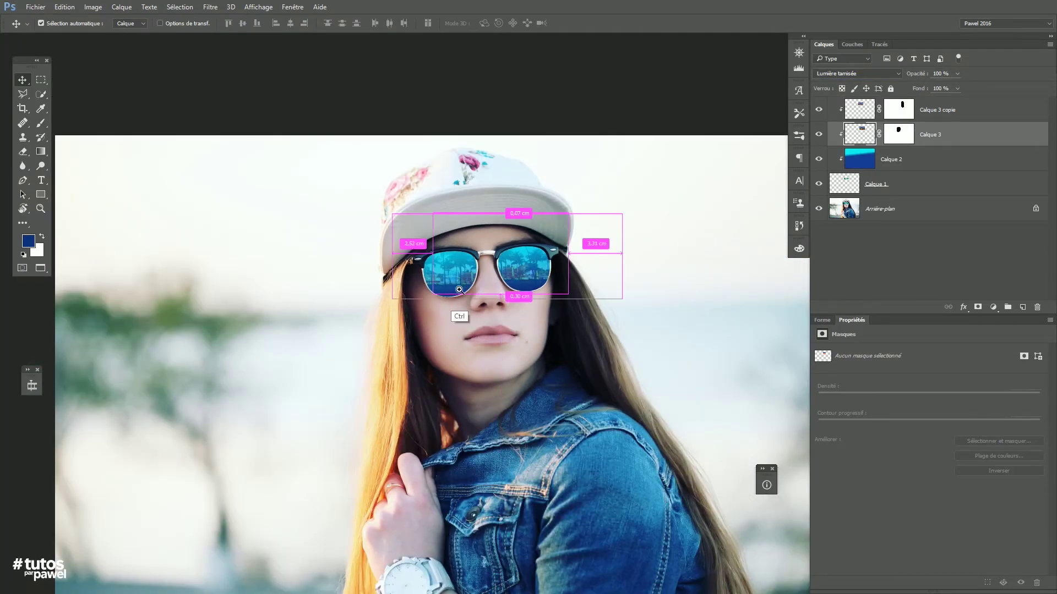
pyautogui.keyDown('ctrl'); pyautogui.click(459, 288); pyautogui.keyUp('ctrl')
pyautogui.moveTo(544, 299); pyautogui.dragTo(492, 301)
pyautogui.keyDown('ctrl'); pyautogui.click(448, 287); pyautogui.keyUp('ctrl')
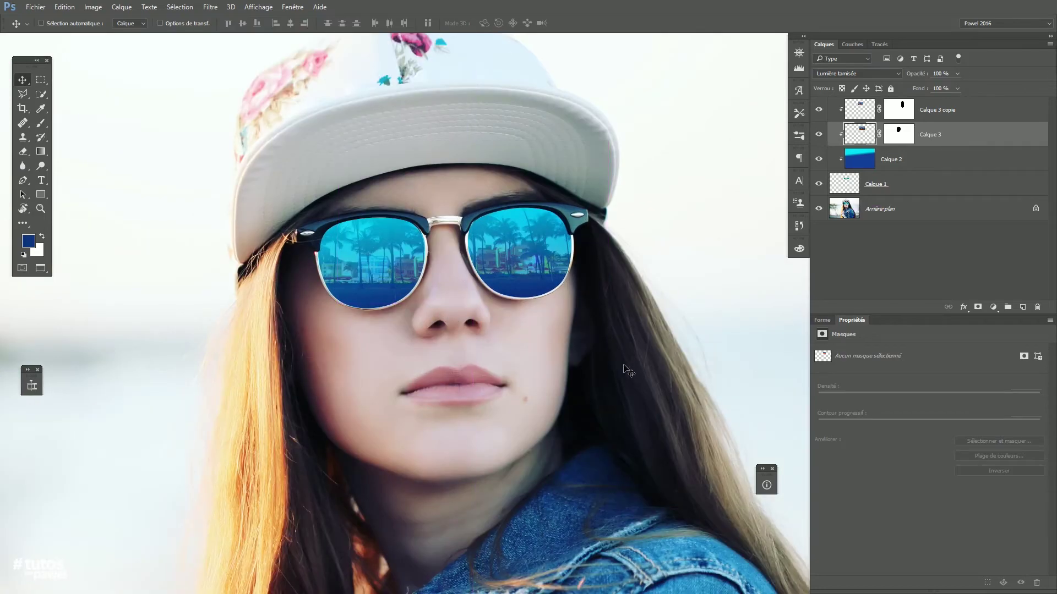
pyautogui.click(890, 73)
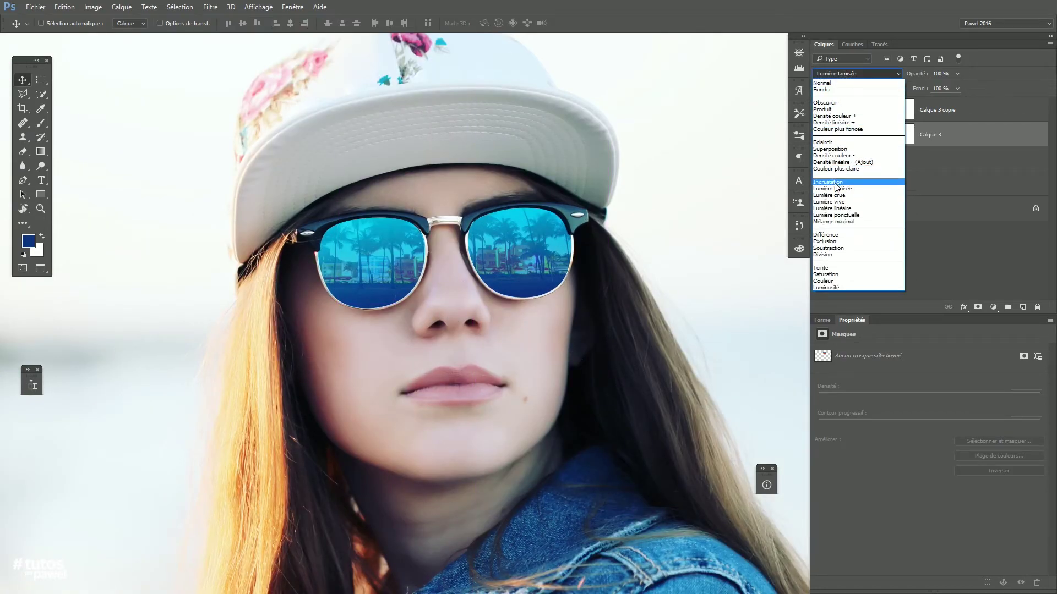
pyautogui.click(838, 183)
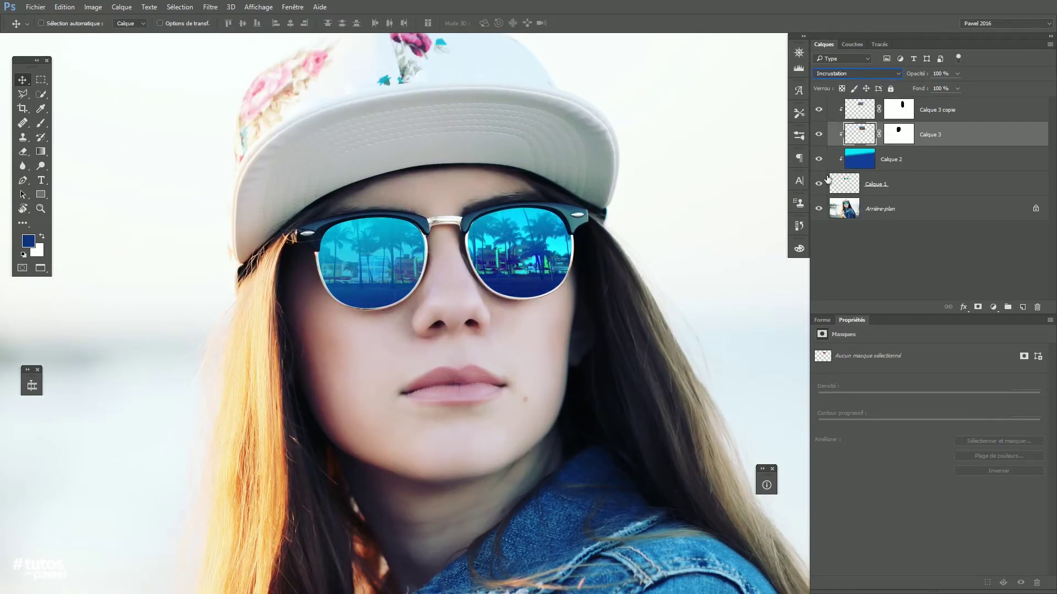
pyautogui.click(840, 71)
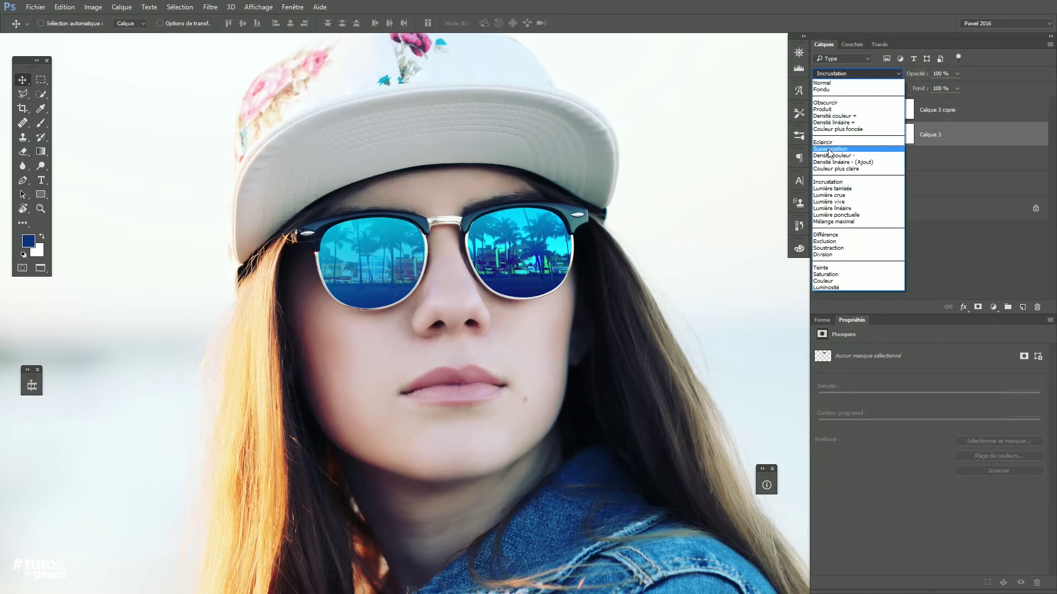
pyautogui.click(828, 150)
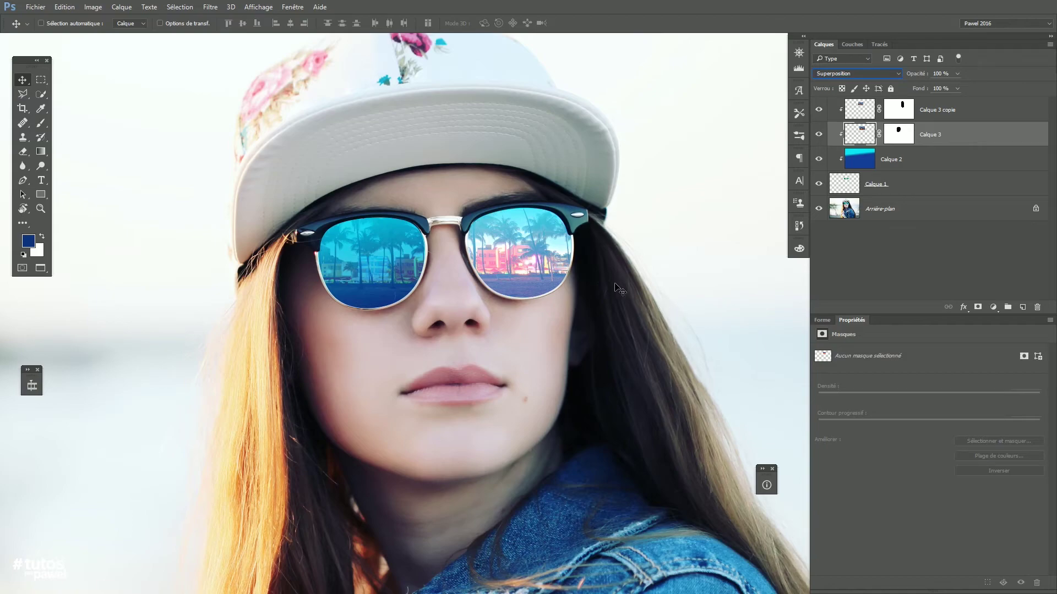
# Inspect the lenses from a distance and up close, then return Calque 3 to the Lumière tamisée blending mode.
pyautogui.hotkey('ctrl', '0')
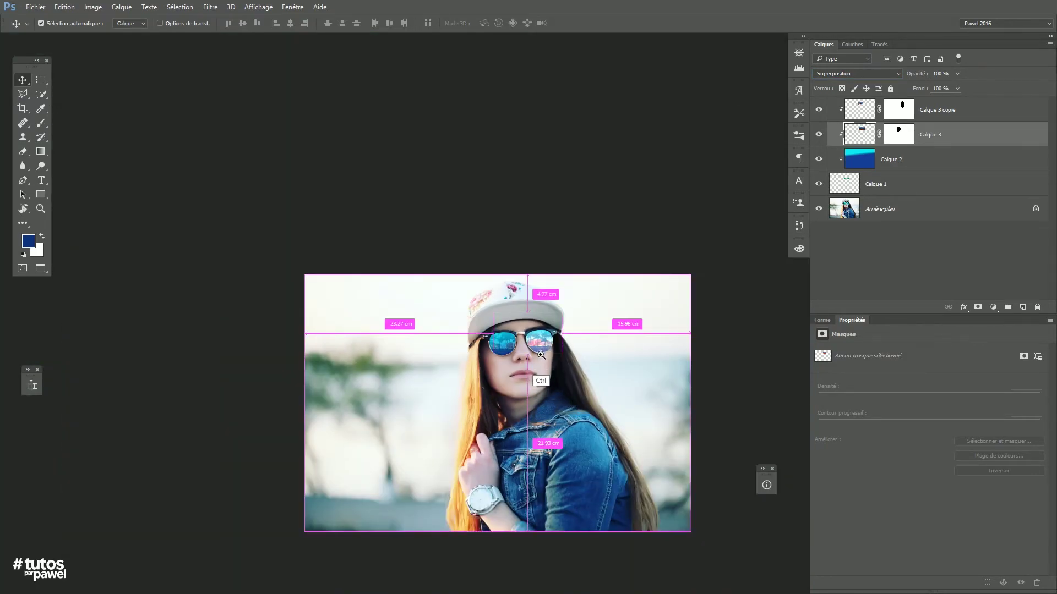
pyautogui.click(540, 356)
pyautogui.moveTo(547, 363); pyautogui.dragTo(504, 324)
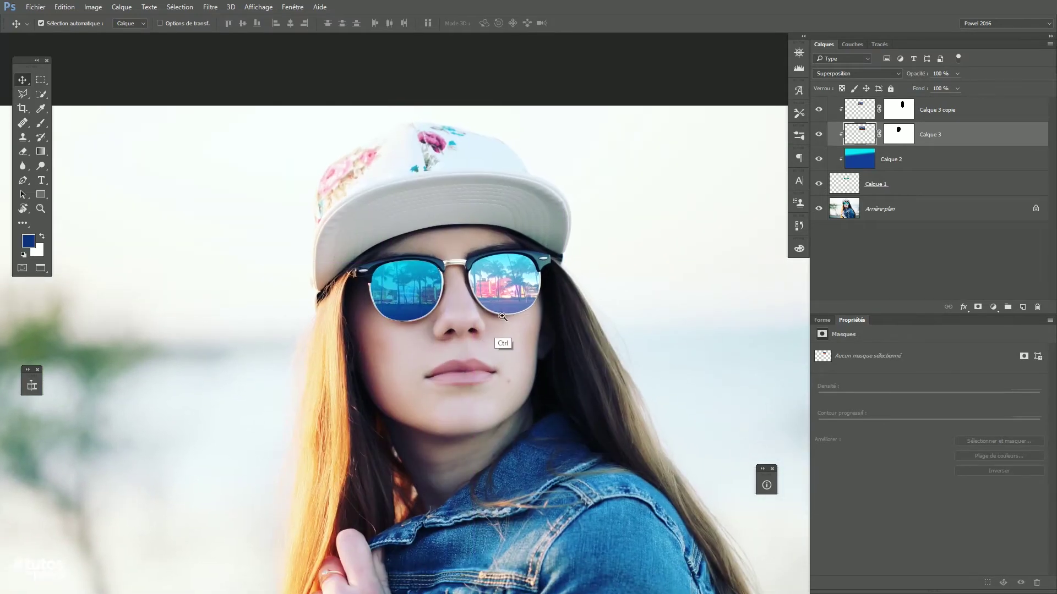
pyautogui.keyDown('ctrl'); pyautogui.click(501, 316); pyautogui.keyUp('ctrl')
pyautogui.click(857, 74)
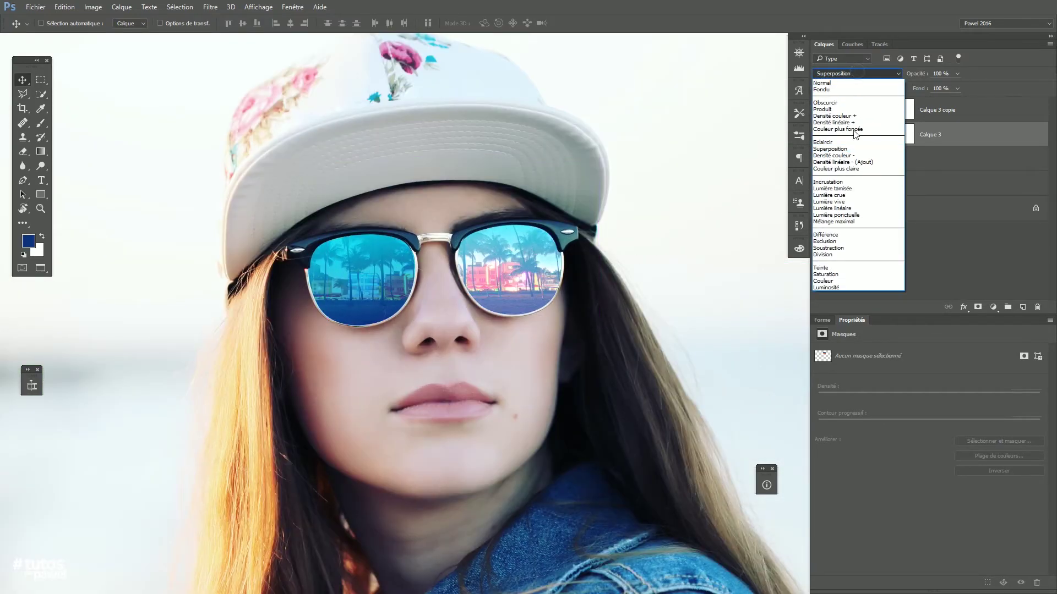
pyautogui.click(842, 192)
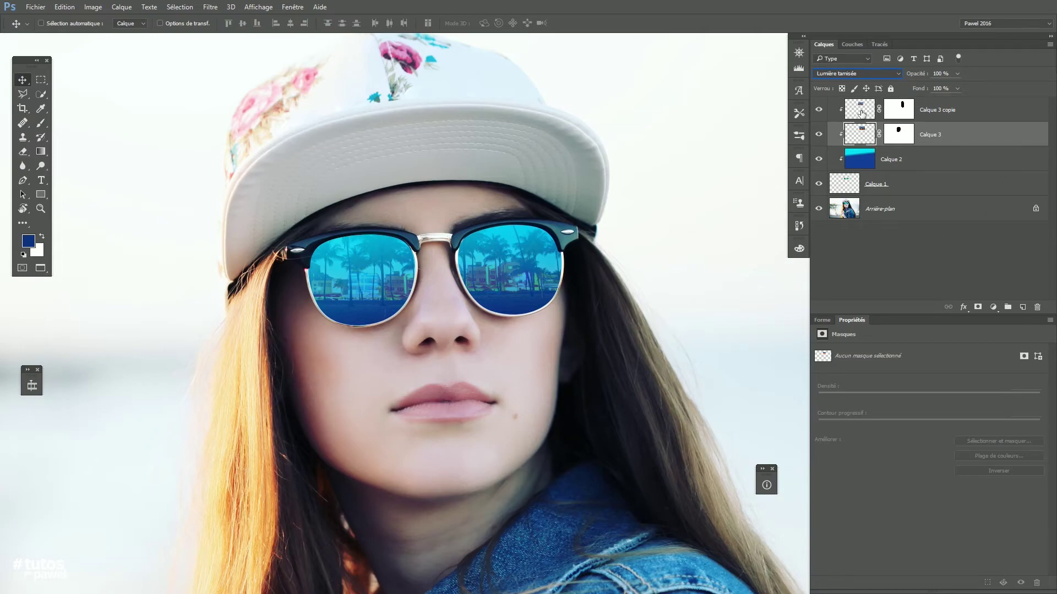
# Add a new empty layer above Calque 3 copie at the top of the layer stack.
pyautogui.click(866, 111)
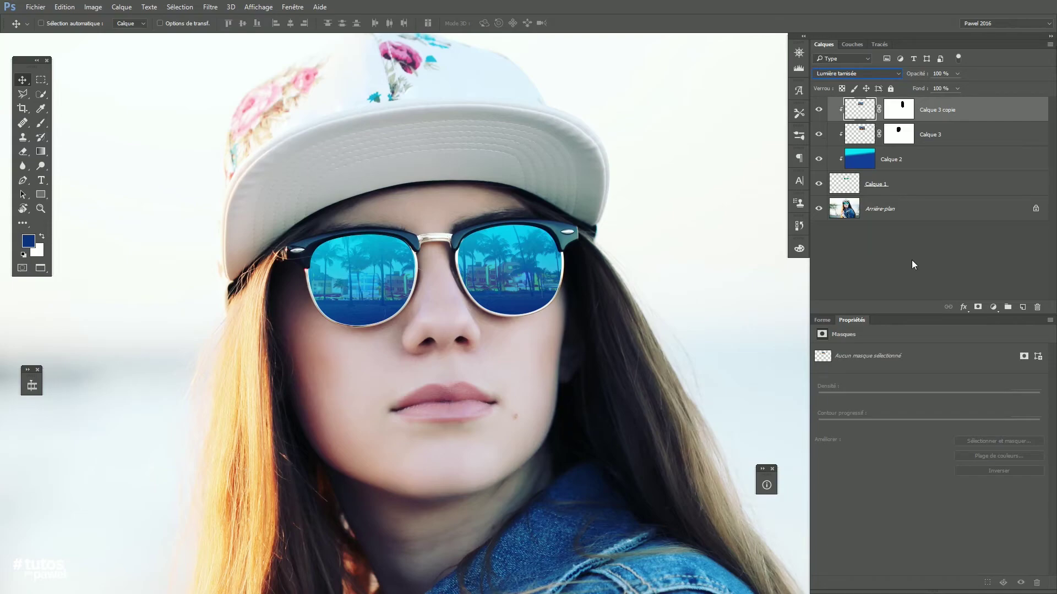
pyautogui.click(1022, 307)
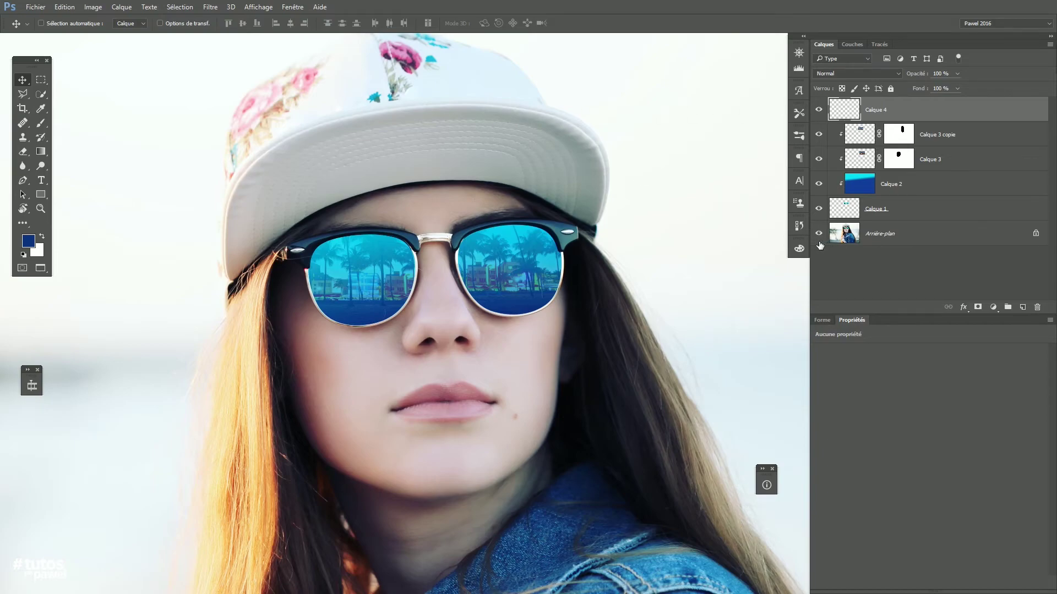
# Clip the empty Calque 4 to the layers below with a clipping mask.
pyautogui.hotkey('ctrl', 'alt', 'g')
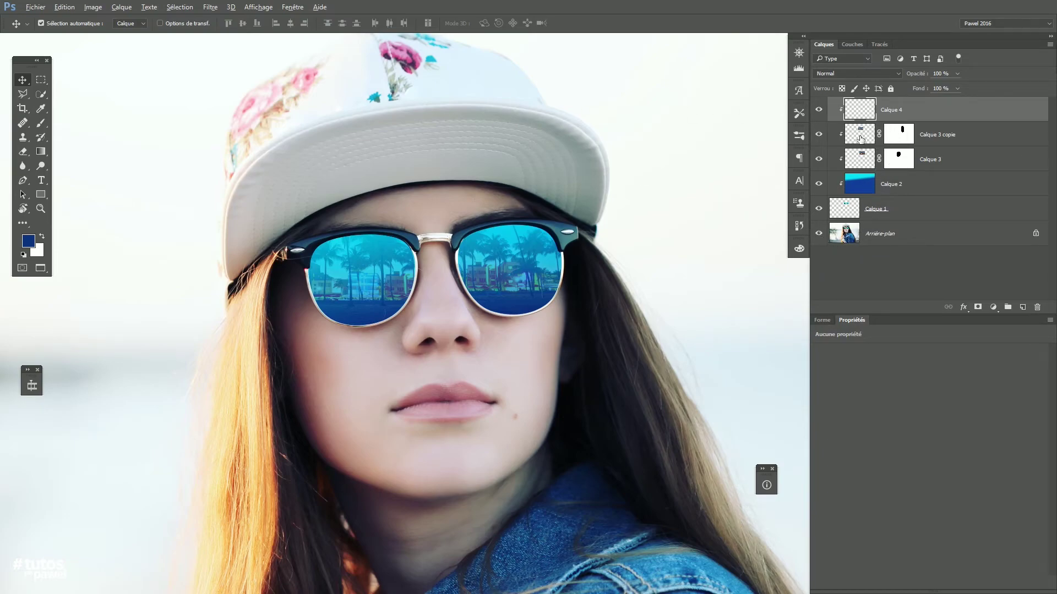
pyautogui.click(1047, 44)
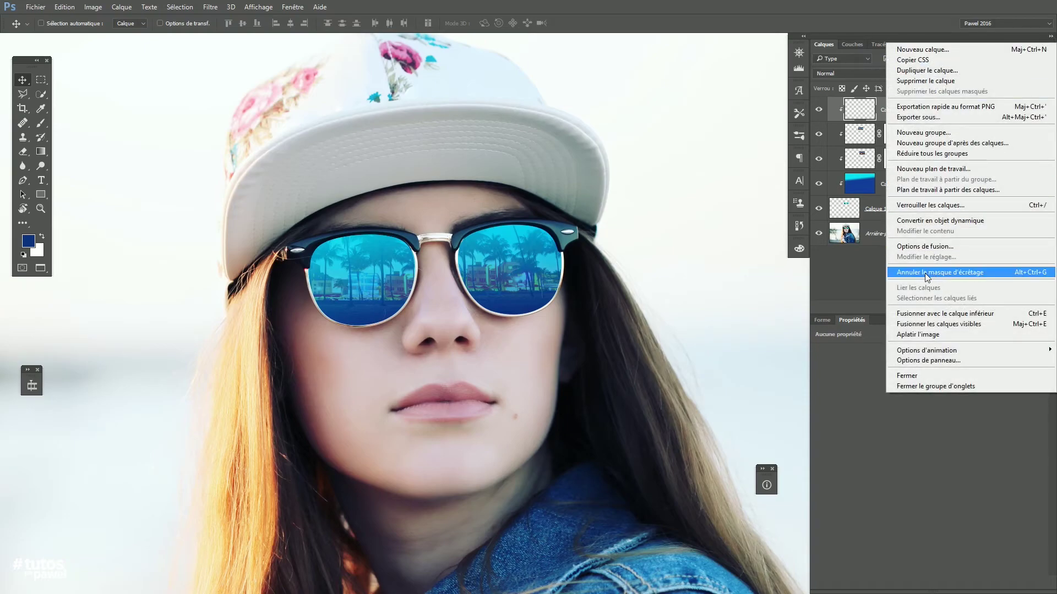
pyautogui.click(833, 285)
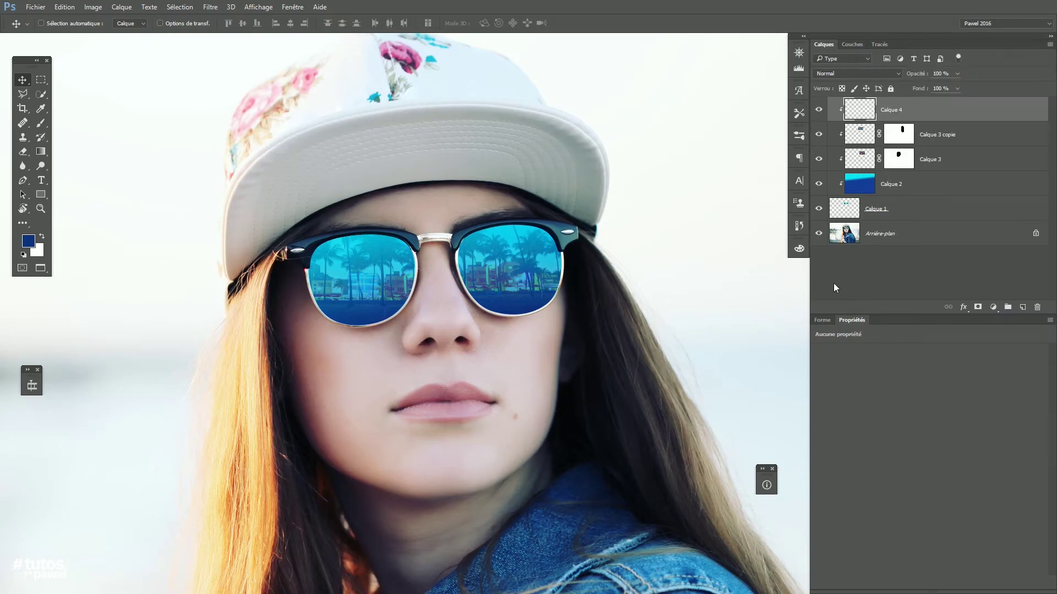
pyautogui.keyDown('alt'); pyautogui.click(881, 119); pyautogui.keyUp('alt')
pyautogui.keyDown('alt'); pyautogui.click(886, 119); pyautogui.keyUp('alt')
pyautogui.keyDown('alt'); pyautogui.click(883, 119); pyautogui.keyUp('alt')
pyautogui.keyDown('alt'); pyautogui.click(886, 119); pyautogui.keyUp('alt')
# Paint dark blue over the upper part of both lenses on Calque 4 with a soft 690 px Brush.
pyautogui.click(38, 128)
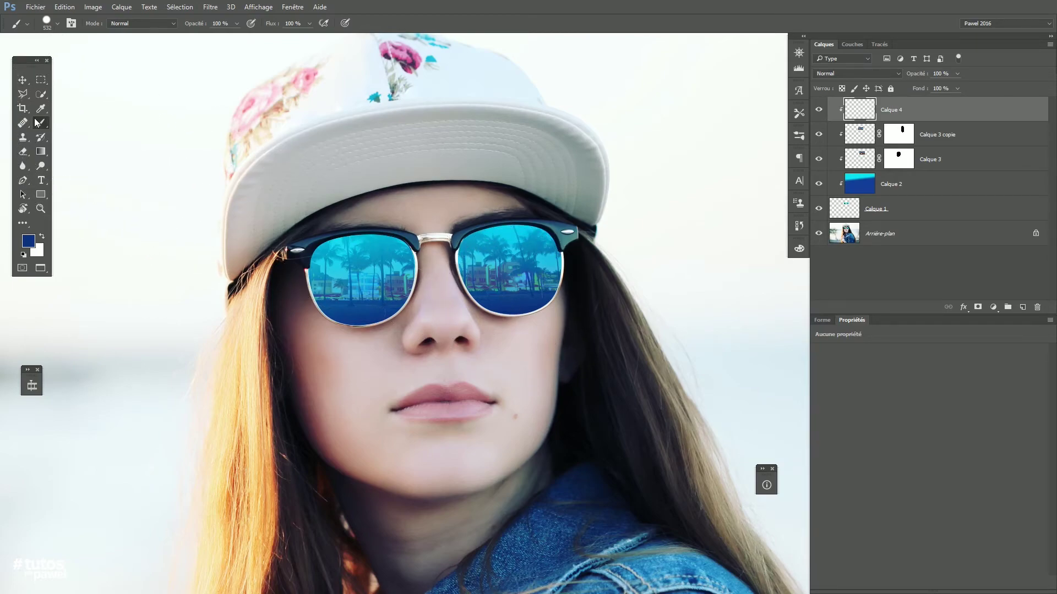
pyautogui.press('alt')
pyautogui.press('alt')
pyautogui.keyDown('alt'); pyautogui.click(521, 311); pyautogui.keyUp('alt')
pyautogui.keyDown('alt'); pyautogui.click(457, 365); pyautogui.keyUp('alt')
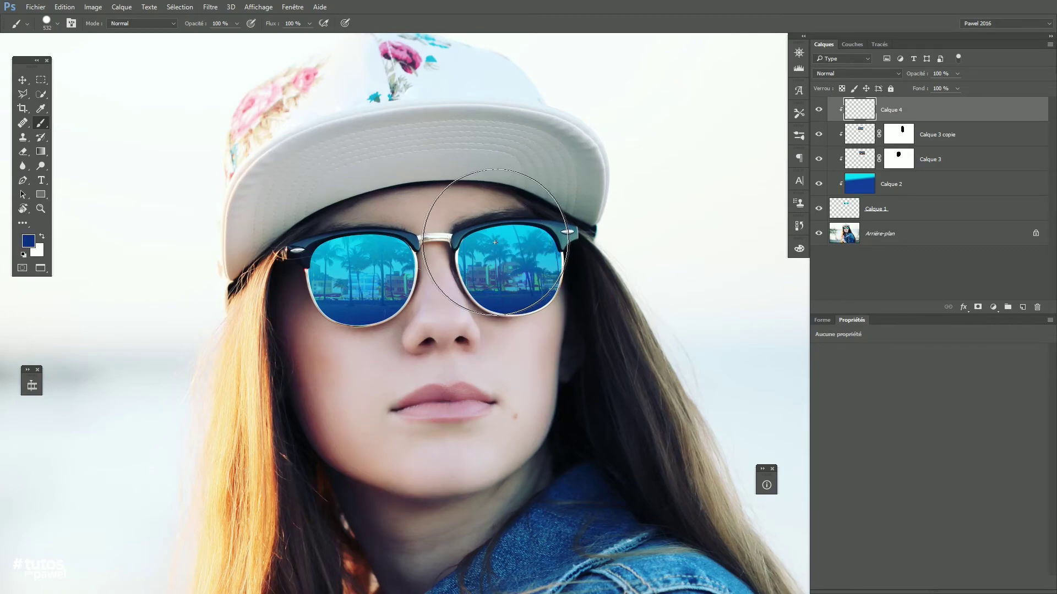
pyautogui.moveTo(440, 180)
pyautogui.mouseDown()
pyautogui.moveTo(461, 175)
pyautogui.moveTo(448, 123)
pyautogui.moveTo(429, 230)
pyautogui.moveTo(446, 35)
pyautogui.mouseUp()
pyautogui.moveTo(446, 37)
pyautogui.mouseDown()
pyautogui.moveTo(444, 84)
pyautogui.moveTo(447, 15)
pyautogui.mouseUp()
pyautogui.moveTo(452, 242)
pyautogui.mouseDown()
pyautogui.moveTo(459, 71)
pyautogui.moveTo(478, 80)
pyautogui.moveTo(463, 83)
pyautogui.moveTo(487, 78)
pyautogui.moveTo(471, 85)
pyautogui.moveTo(503, 89)
pyautogui.moveTo(408, 112)
pyautogui.moveTo(474, 107)
pyautogui.moveTo(458, 112)
pyautogui.moveTo(480, 115)
pyautogui.moveTo(469, 117)
pyautogui.mouseUp()
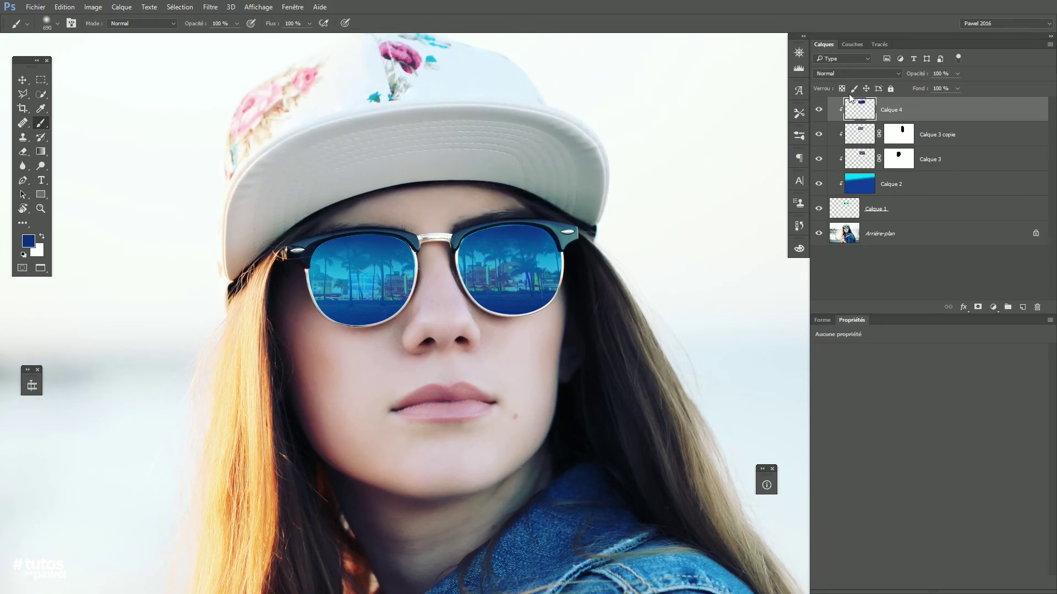
# Release and restore Calque 4's clipping mask to compare the brushwork, and set the layer's blending mode to Produit.
pyautogui.keyDown('alt'); pyautogui.click(878, 118); pyautogui.keyUp('alt')
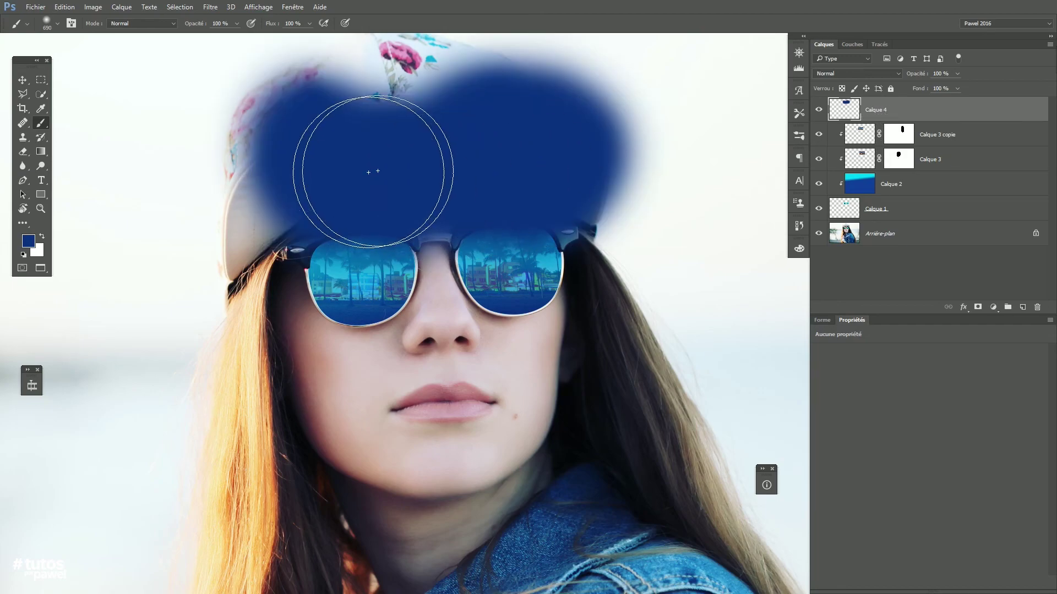
pyautogui.keyDown('alt'); pyautogui.click(886, 120); pyautogui.keyUp('alt')
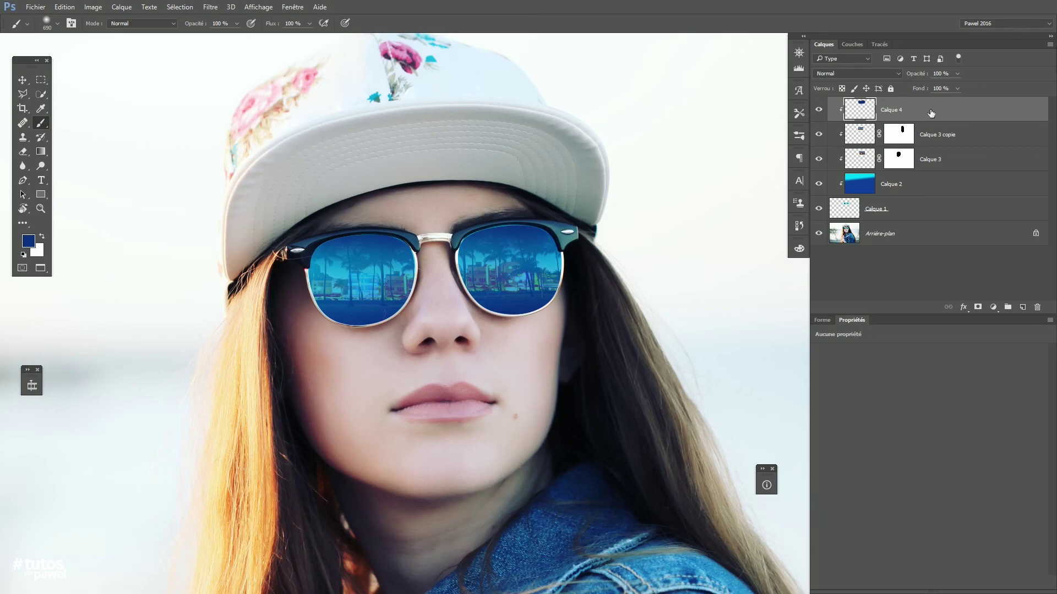
pyautogui.click(838, 73)
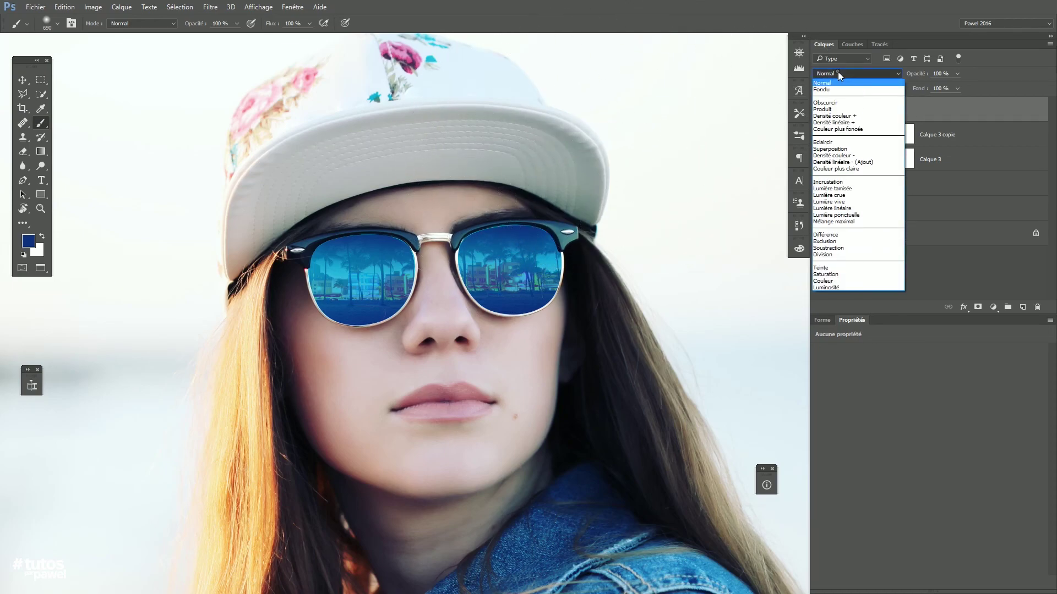
pyautogui.click(827, 110)
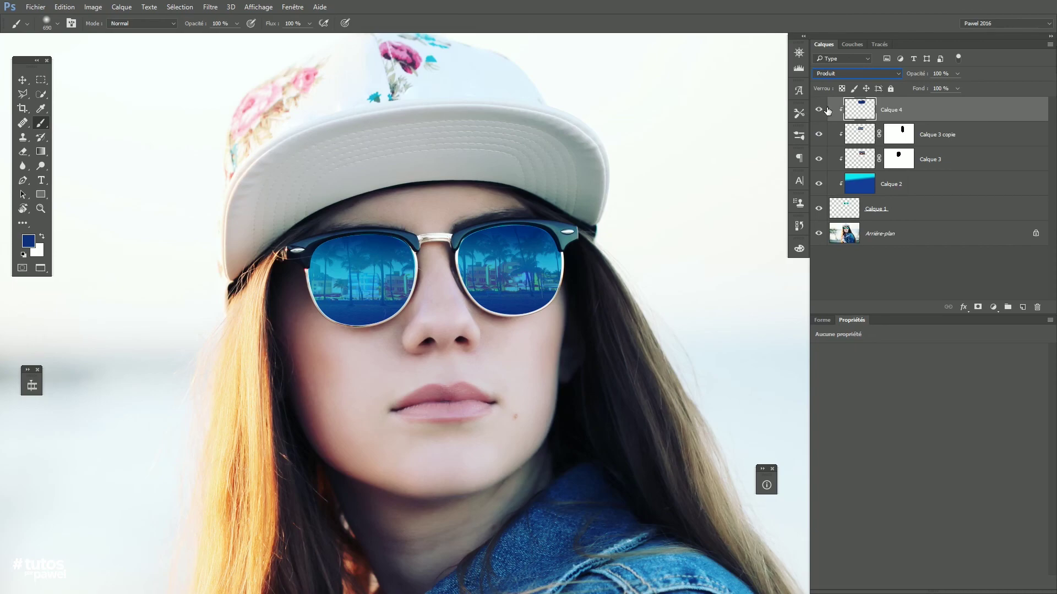
# Examine the dark blue shading on the lenses from a distance and up close.
pyautogui.keyDown('ctrl'); pyautogui.keyDown('alt'); pyautogui.click(424, 263); pyautogui.keyUp('alt'); pyautogui.keyUp('ctrl')
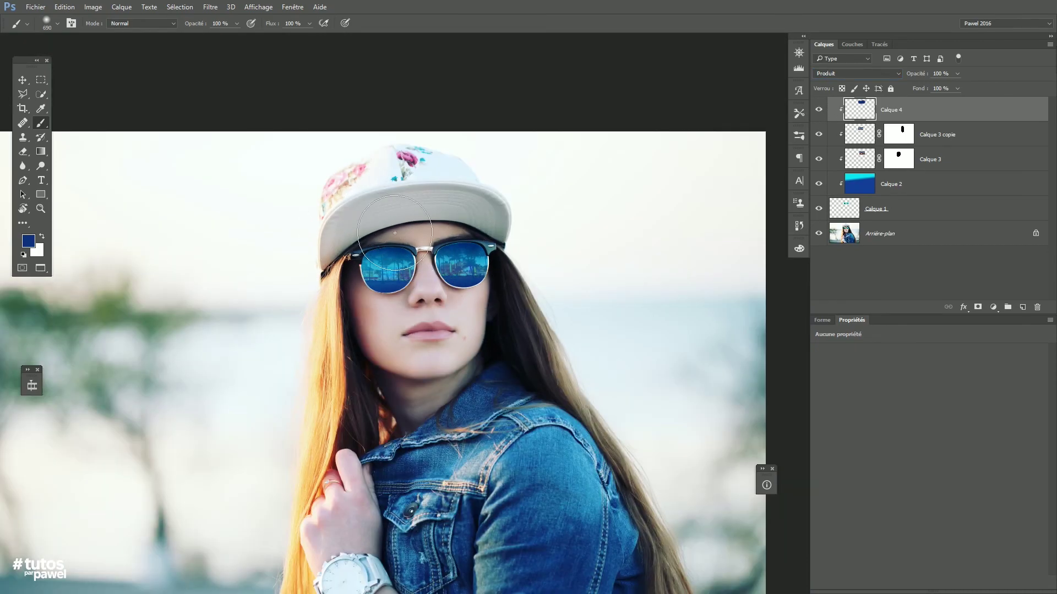
pyautogui.keyDown('ctrl'); pyautogui.click(425, 317); pyautogui.keyUp('ctrl')
pyautogui.keyDown('ctrl'); pyautogui.click(425, 317); pyautogui.keyUp('ctrl')
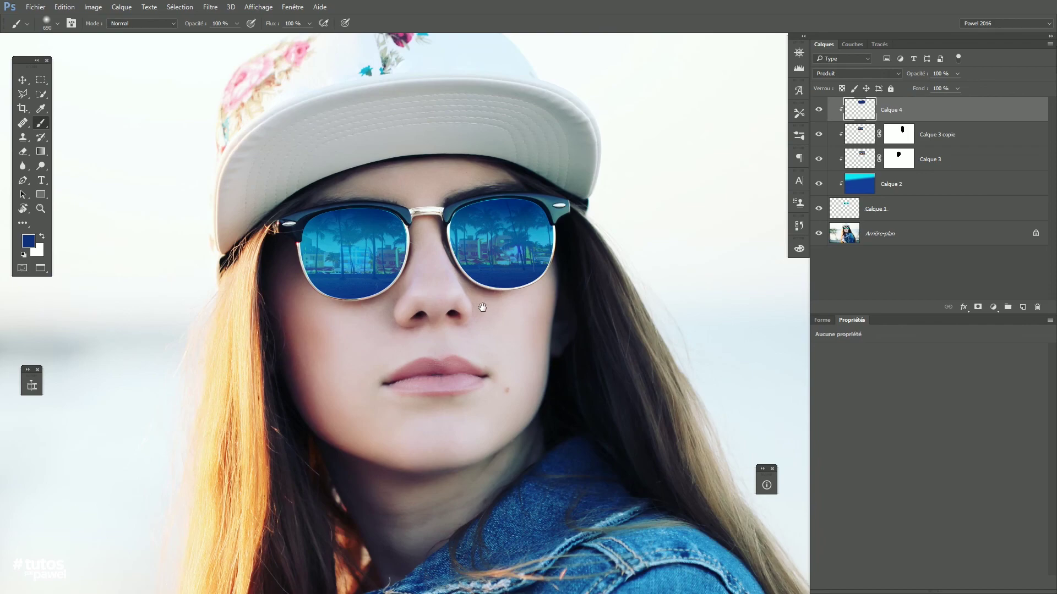
pyautogui.moveTo(482, 309); pyautogui.dragTo(486, 345)
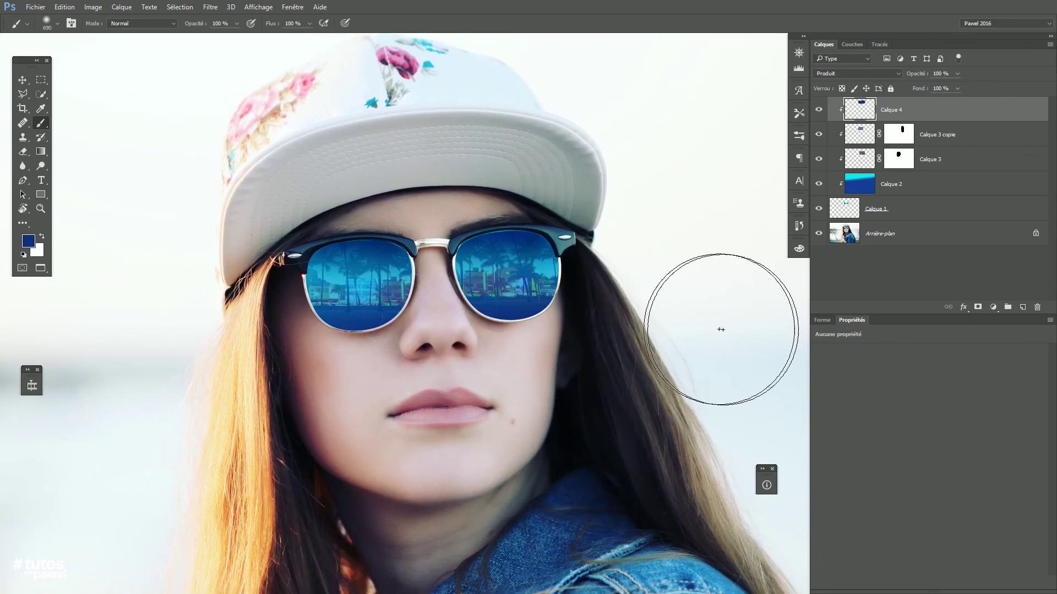
pyautogui.keyDown('alt'); pyautogui.click(445, 384); pyautogui.keyUp('alt')
pyautogui.moveTo(471, 455); pyautogui.dragTo(483, 381)
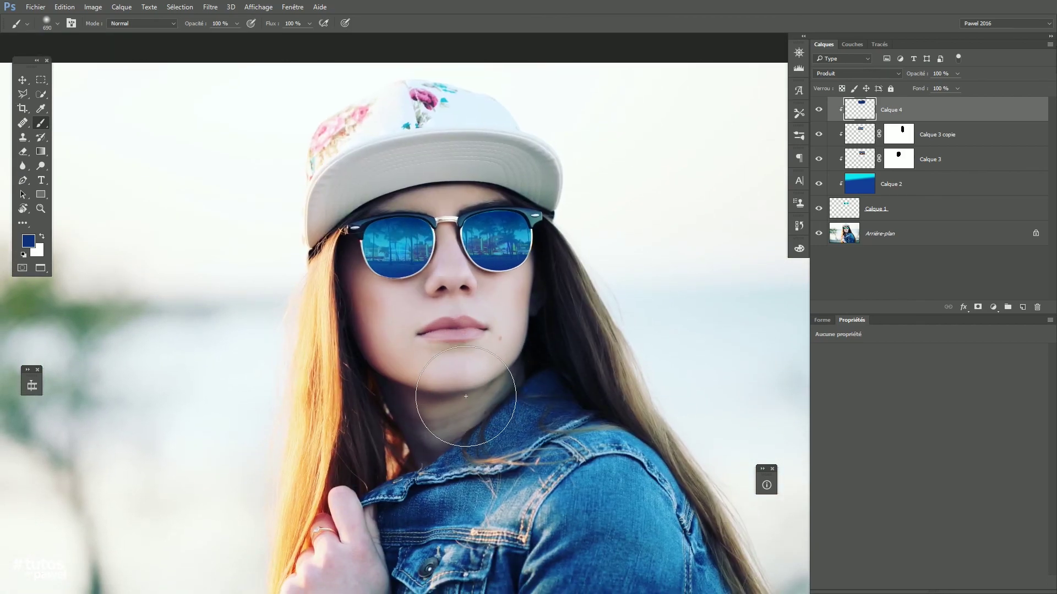